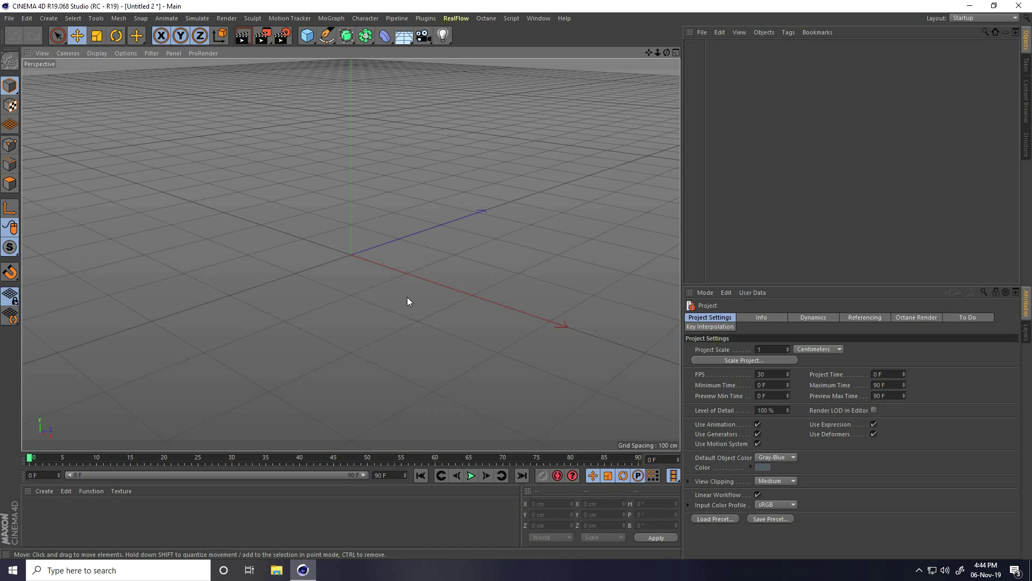
- Add a cube primitive and set its X, Y and Z sizes to 20 cm each
left_click(310, 37)
left_click(393, 51)
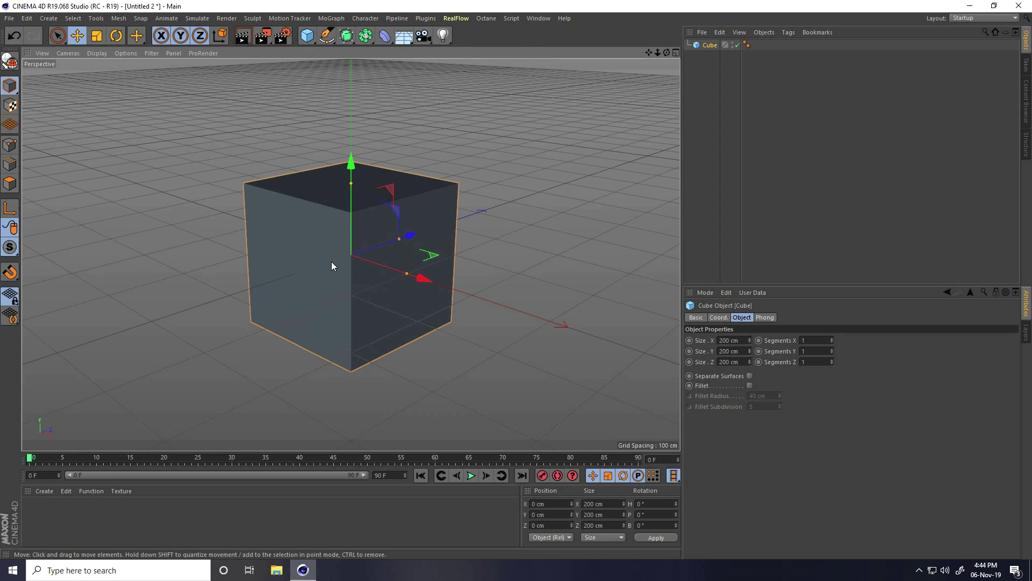
scroll(340, 251, "up", 4)
left_click(737, 341)
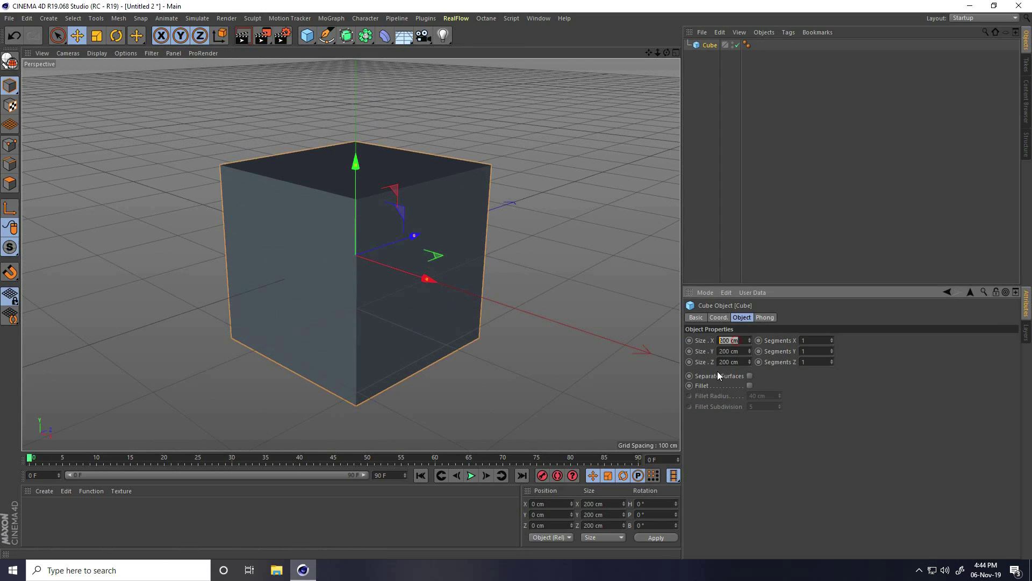
type("20")
key("Tab")
type("20")
key("Tab")
type("20")
key("Return")
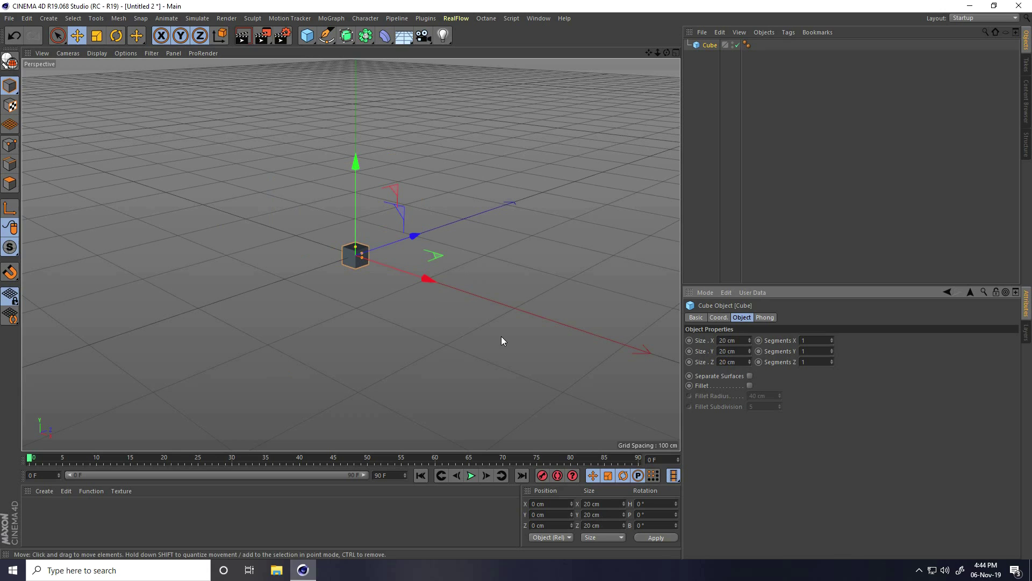
- Enable the fillet on the cube and set the fillet radius to 2 cm
scroll(399, 217, "up", 3)
scroll(399, 217, "up", 3)
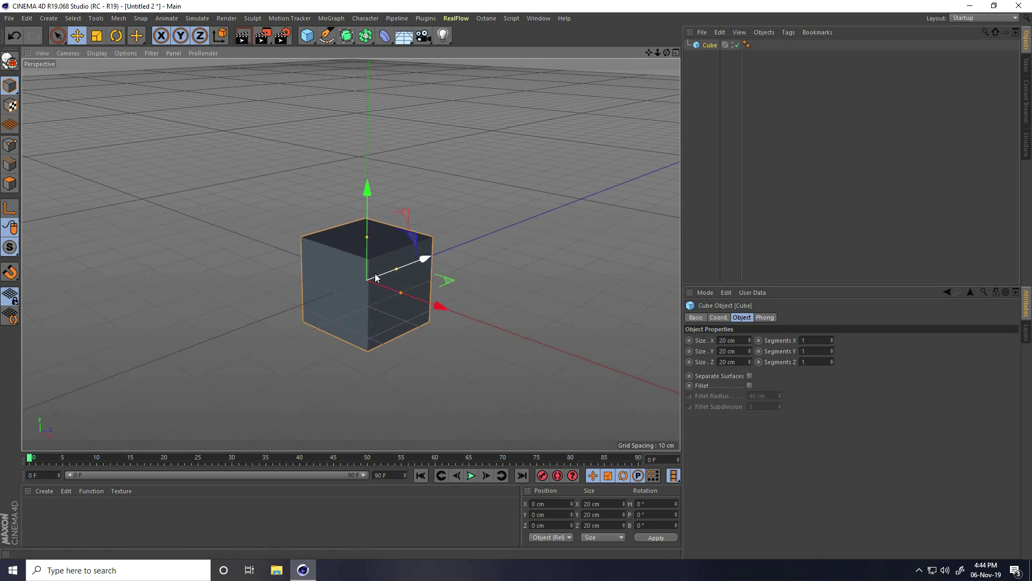
left_click(750, 386)
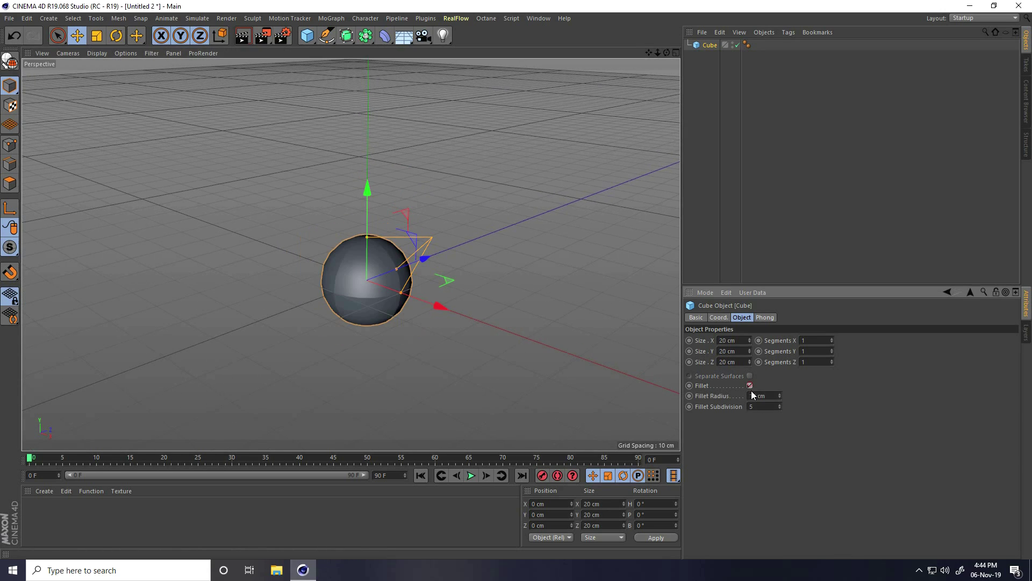
left_click(769, 396)
type("2")
key("Return")
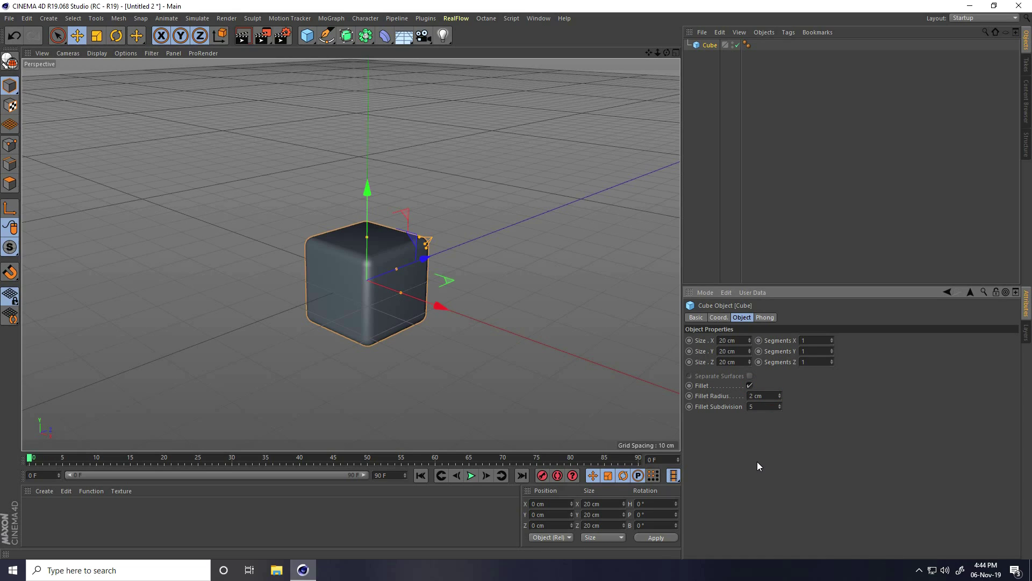
- Set the cube's fillet subdivision to 10 and display the viewport in Gouraud Shading (Lines)
left_click(763, 406)
type("1")
left_click(98, 55)
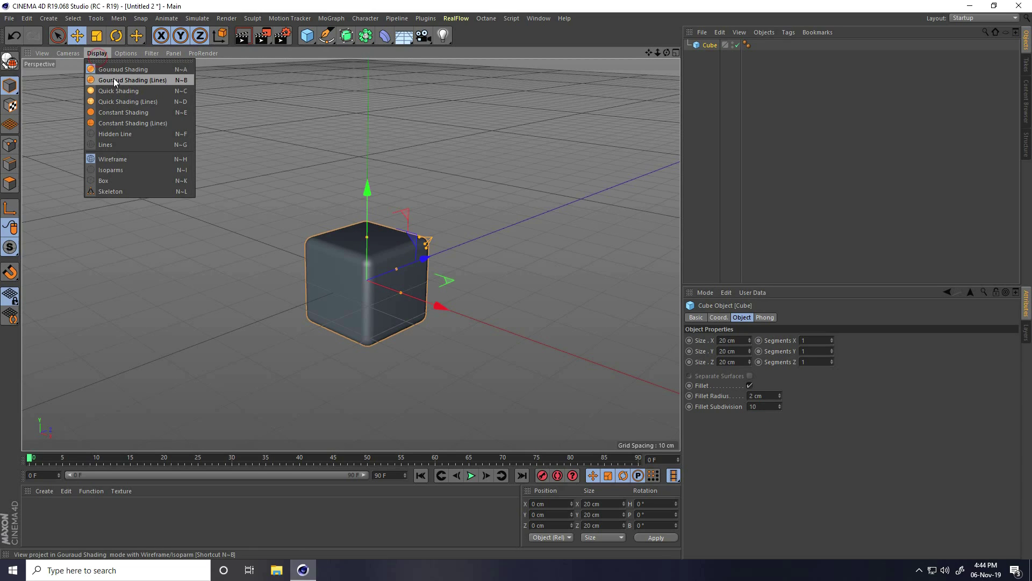
left_click(114, 79)
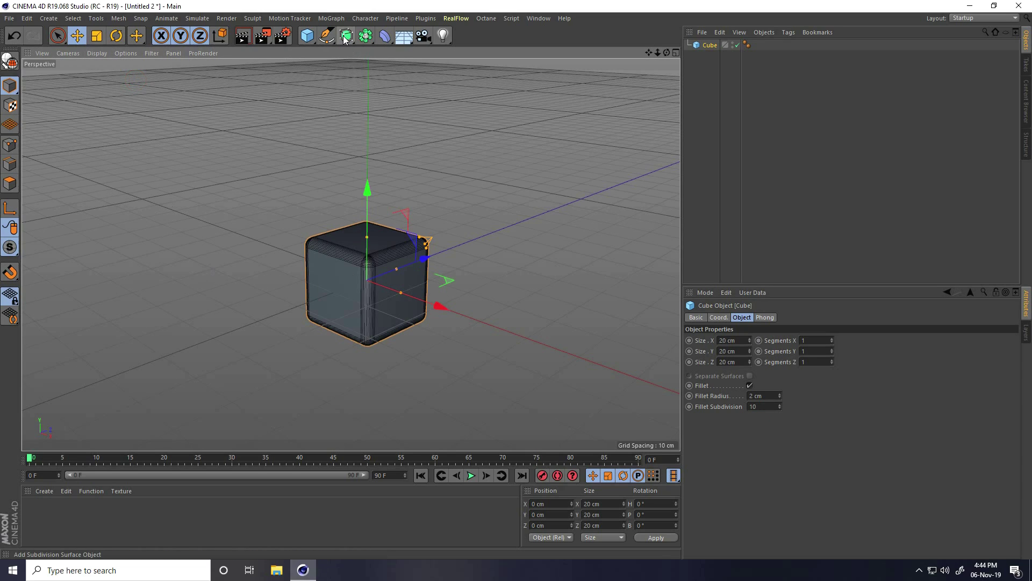
- Add a MoGraph Cloner and make the cube its child
left_click(330, 19)
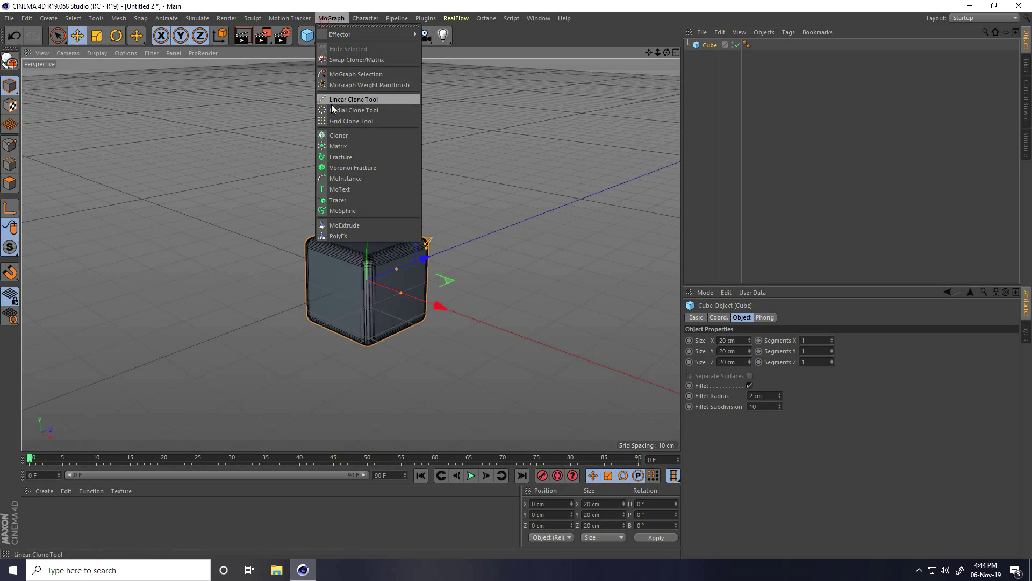
left_click(344, 137)
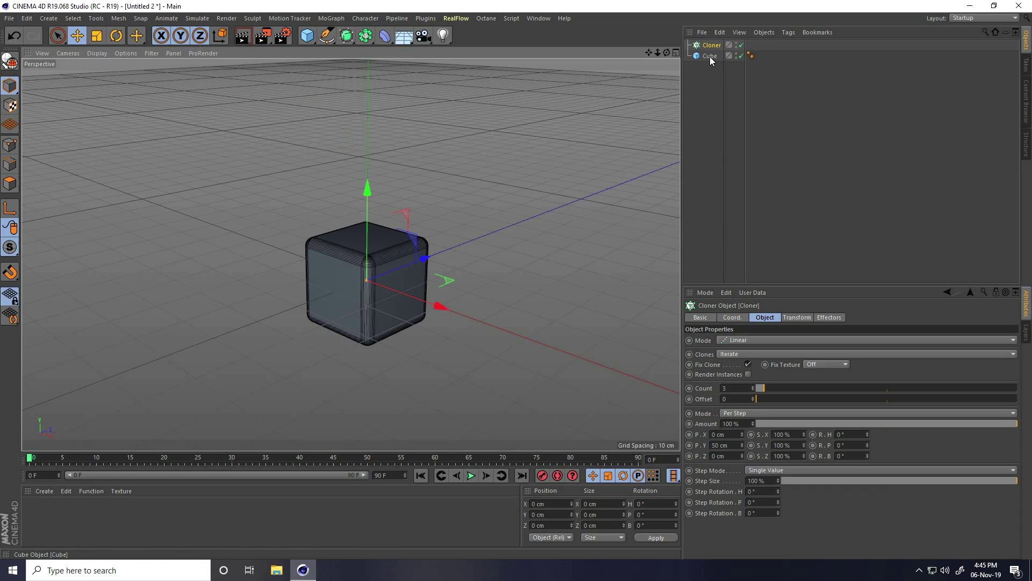
left_click_drag(708, 58, 712, 46)
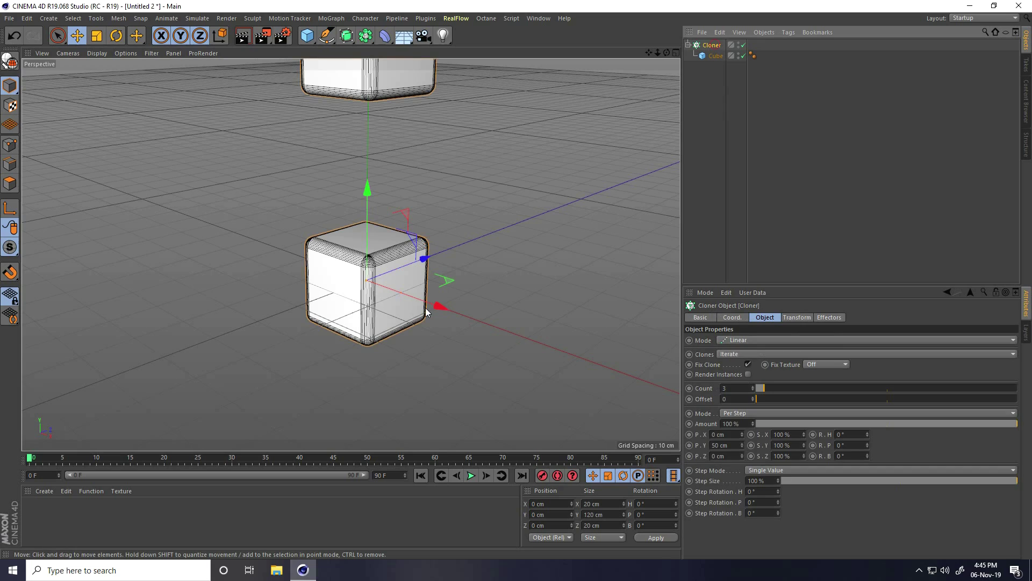
- Change the cloner's mode to Grid Array
key("h")
left_click(744, 338)
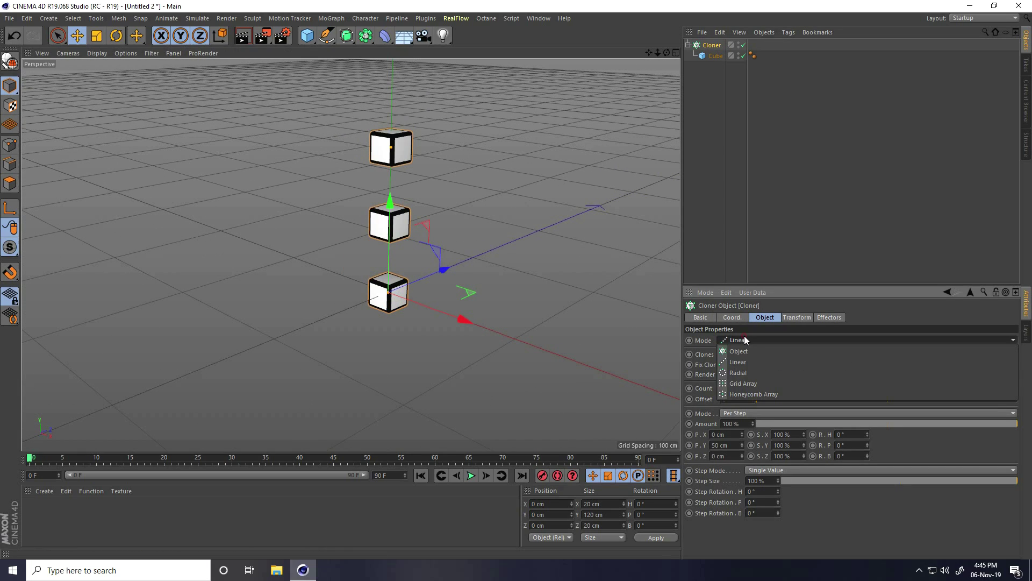
left_click(766, 383)
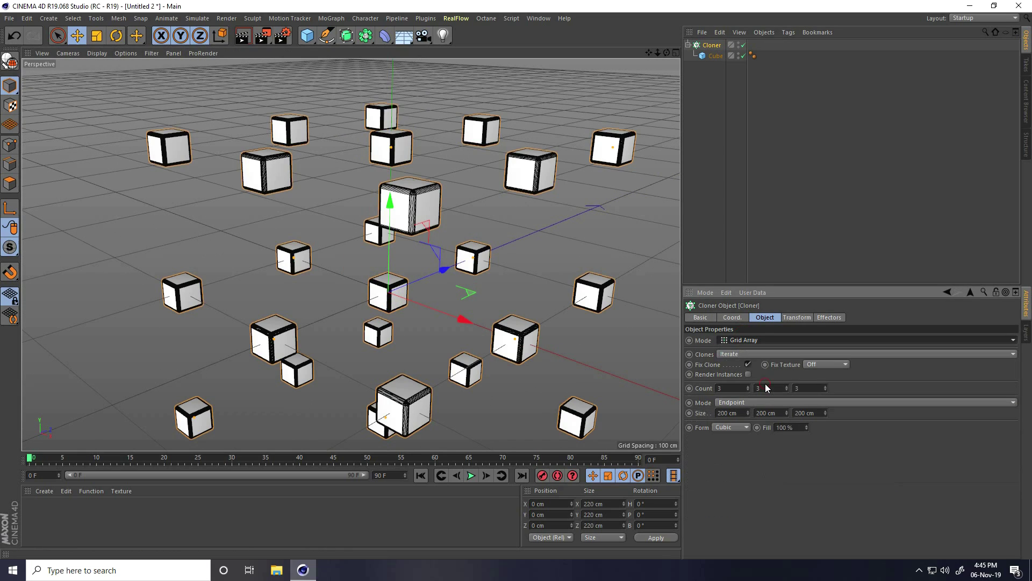
- Set the cloner's grid size to 40 cm on all three axes so the cubes sit side by side
left_click_drag(747, 415, 748, 413)
left_click_drag(238, 179, 406, 154, "alt")
left_click(748, 415)
left_click(748, 415)
left_click(748, 415)
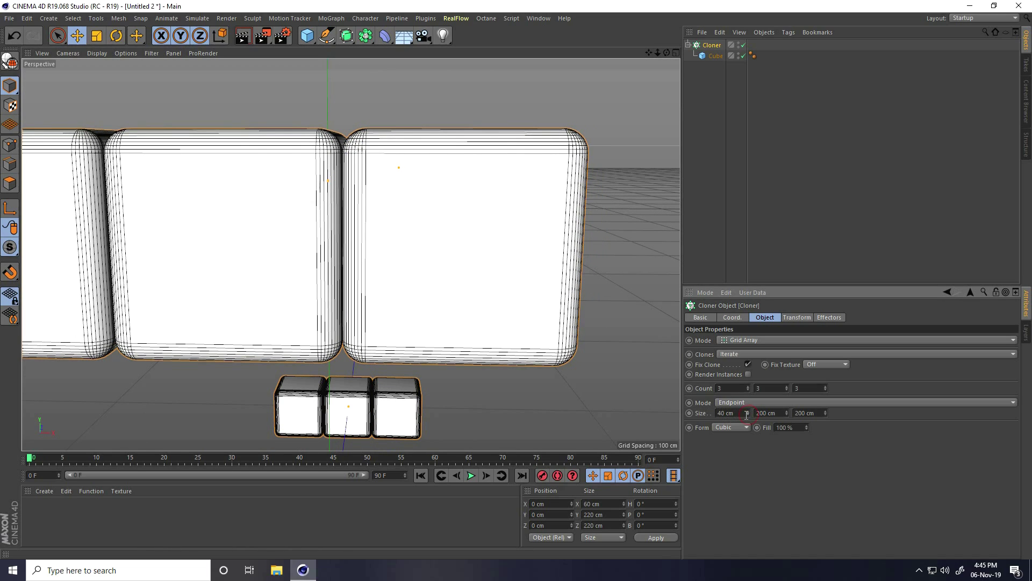
left_click(779, 415)
type("40")
key("Tab")
type("40")
key("Return")
scroll(516, 279, "up", 10)
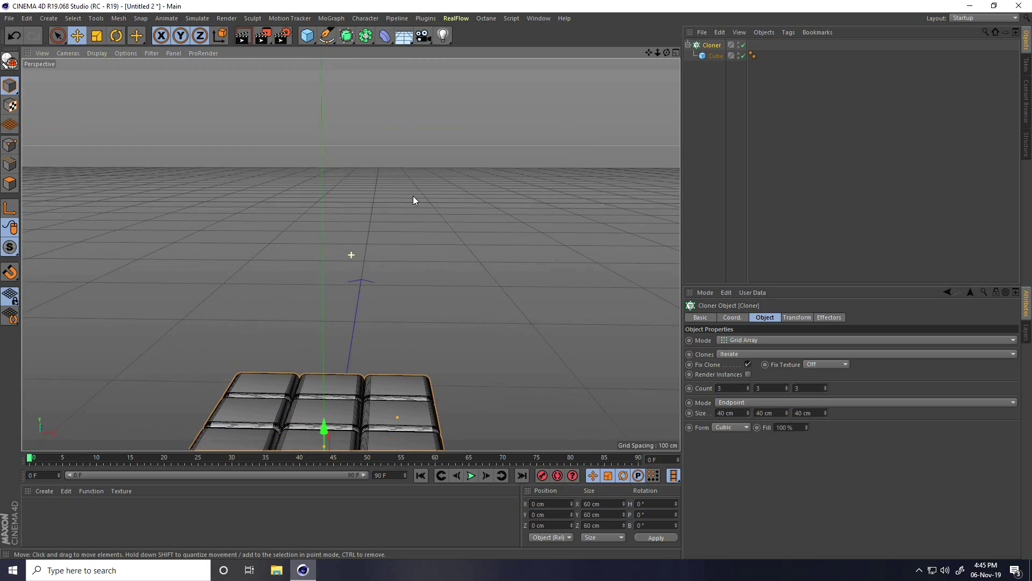
- Switch the grid's size mode to Per-Step and raise the cloner's Y count to 8
left_click_drag(436, 317, 554, 280, "alt")
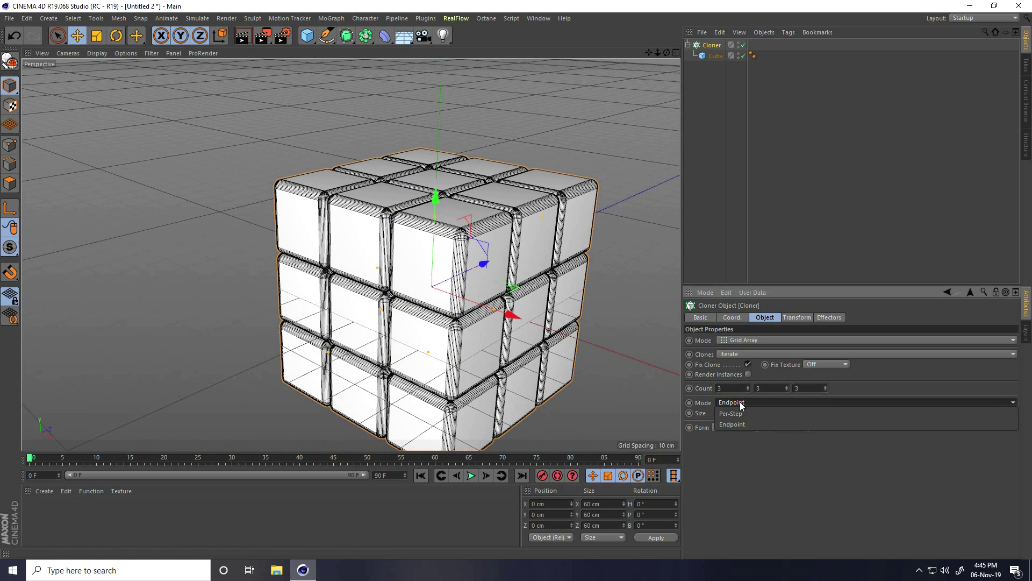
left_click(723, 403)
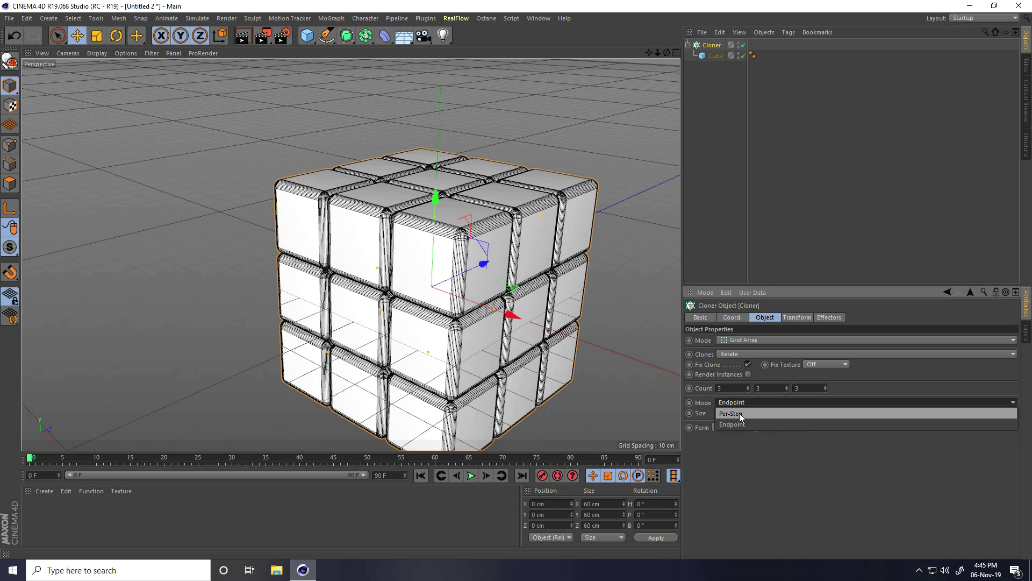
left_click(740, 413)
mouse_move(788, 387)
left_mouse_down()
mouse_move(789, 377)
mouse_move(788, 386)
left_mouse_up()
- Set the viewport display to Gouraud Shading without lines
scroll(311, 248, "down", 5)
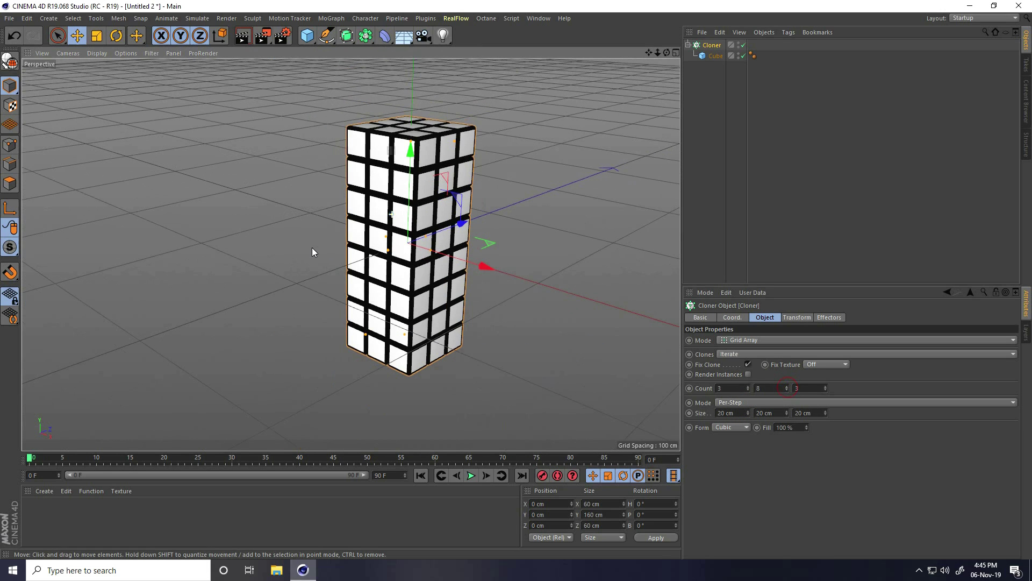
left_click_drag(397, 231, 399, 215, "alt")
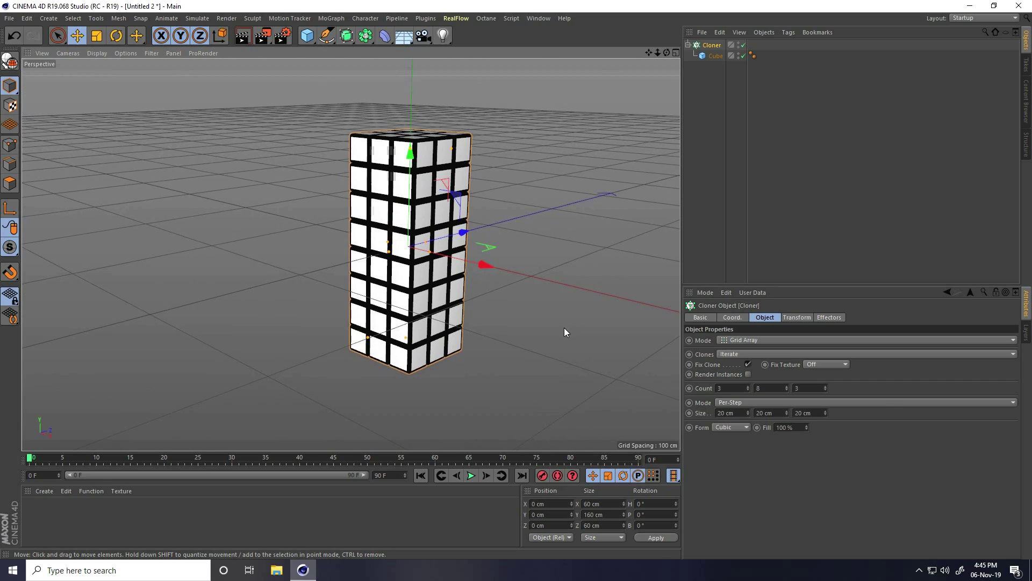
left_click(98, 54)
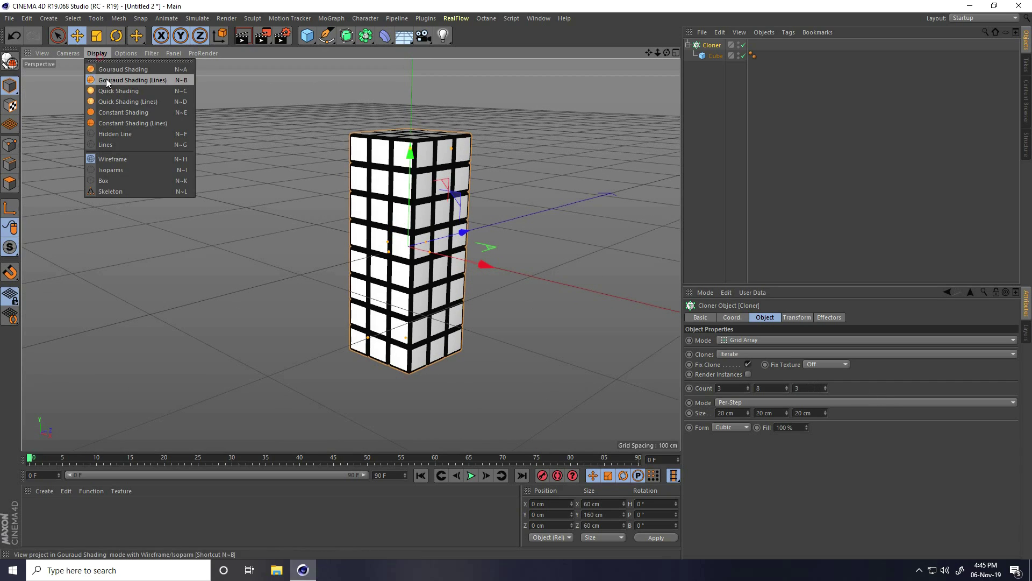
left_click(106, 71)
- Raise the cloner's Z and X counts to 8 each for a full cubic block
left_click_drag(825, 387, 826, 390)
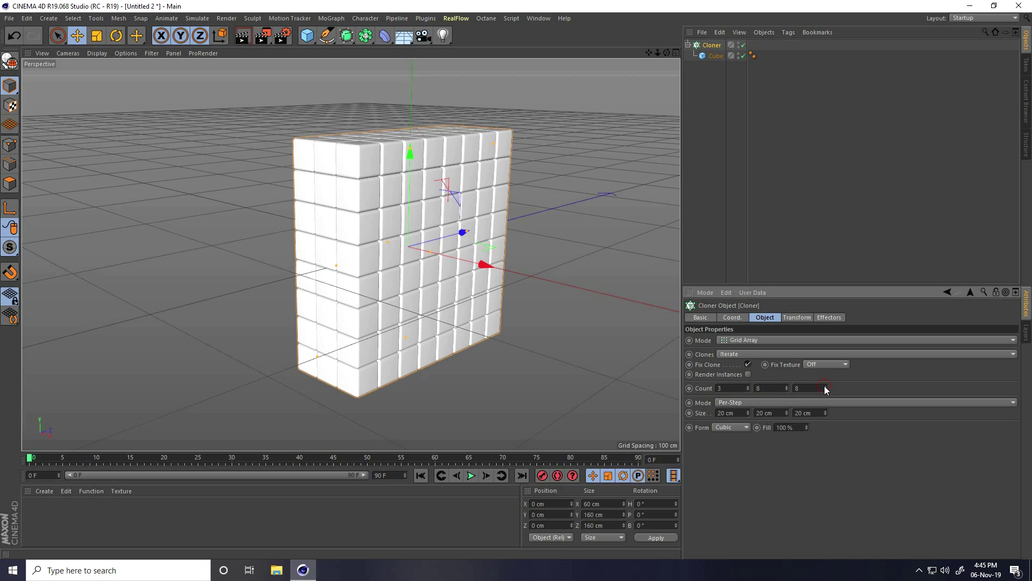
left_click_drag(749, 387, 750, 387)
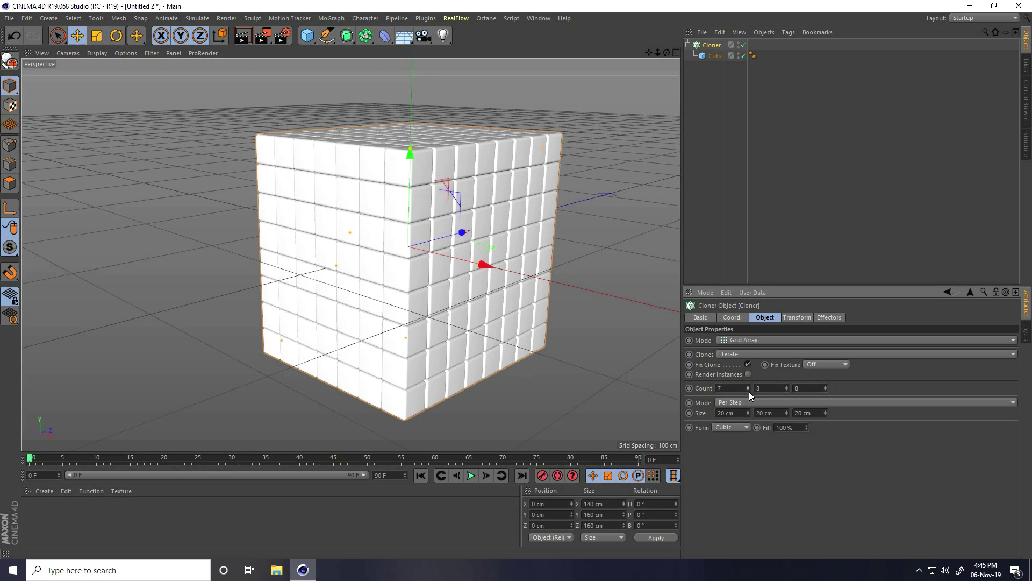
left_click(748, 387)
- Add a cylinder primitive and disable the cloner to clear the view around it
mouse_move(428, 293)
left_mouse_down("alt")
mouse_move(488, 243)
mouse_move(523, 258)
mouse_move(629, 258)
mouse_move(298, 278)
mouse_move(285, 253)
mouse_move(301, 161)
left_mouse_up("alt")
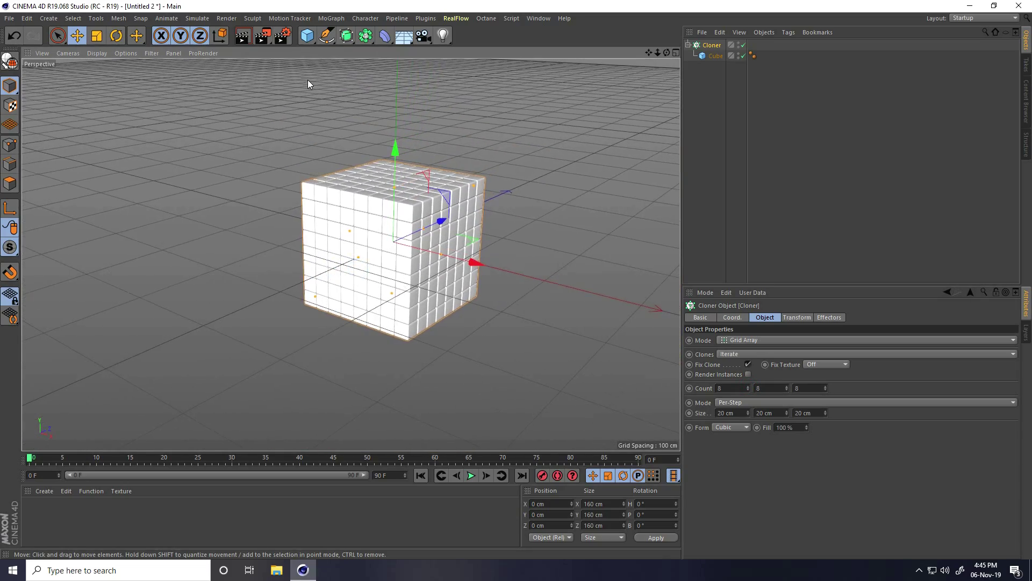
left_click(307, 36)
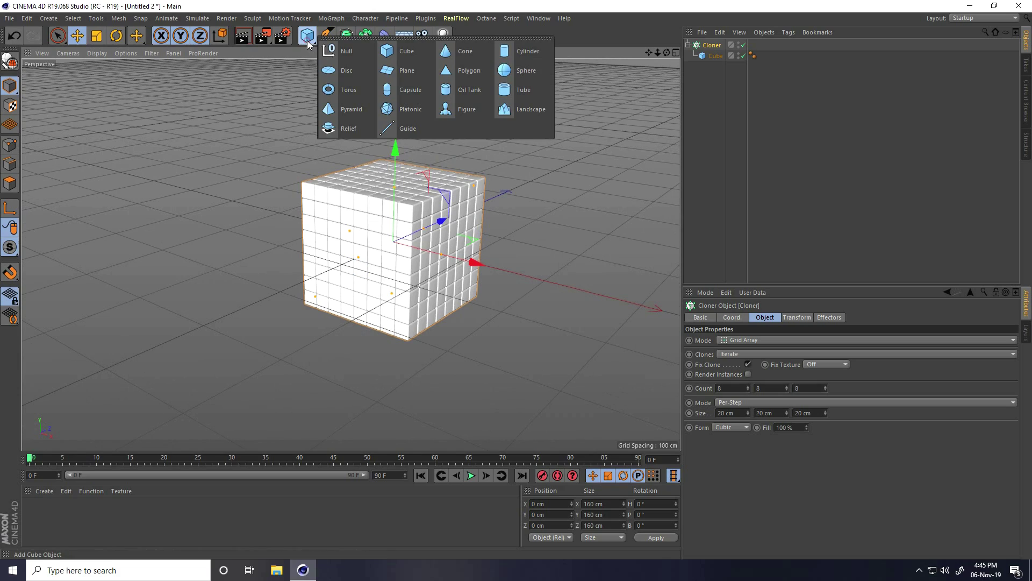
left_click(532, 51)
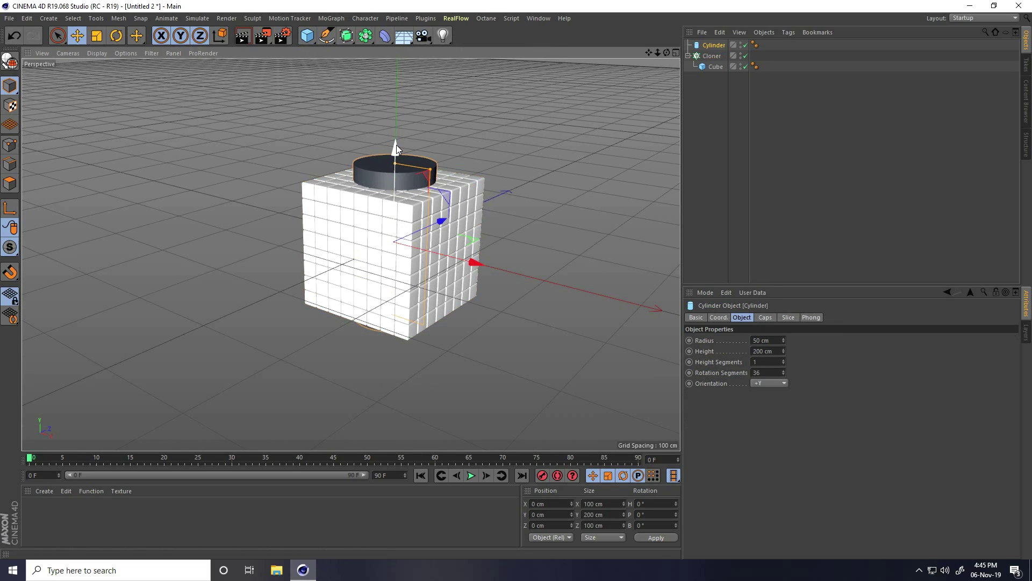
left_click(746, 55)
- Flatten the cylinder into a thin disc with a height of 1 cm
scroll(395, 212, "up", 3)
left_click_drag(397, 134, 407, 257)
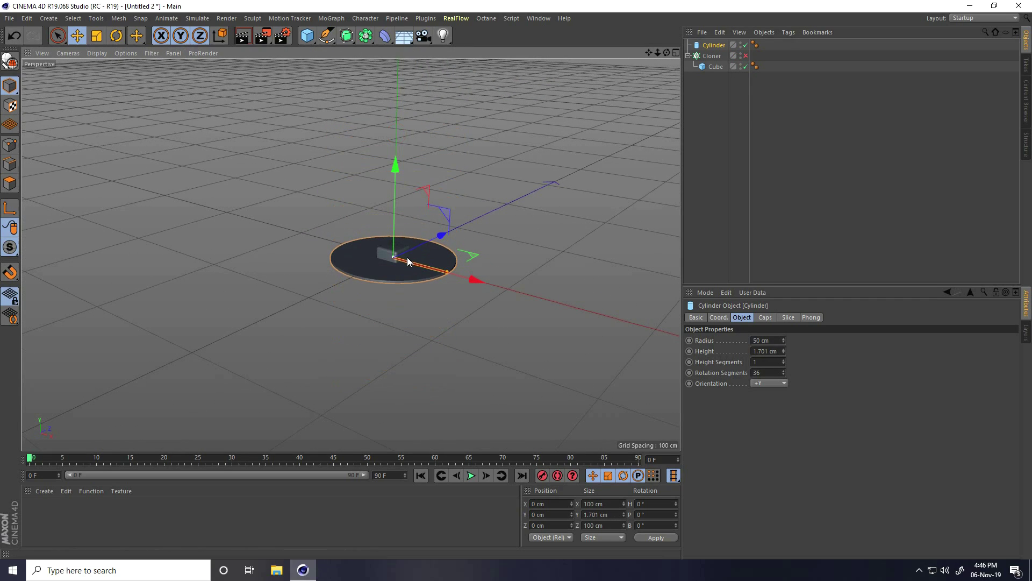
double_click(765, 351)
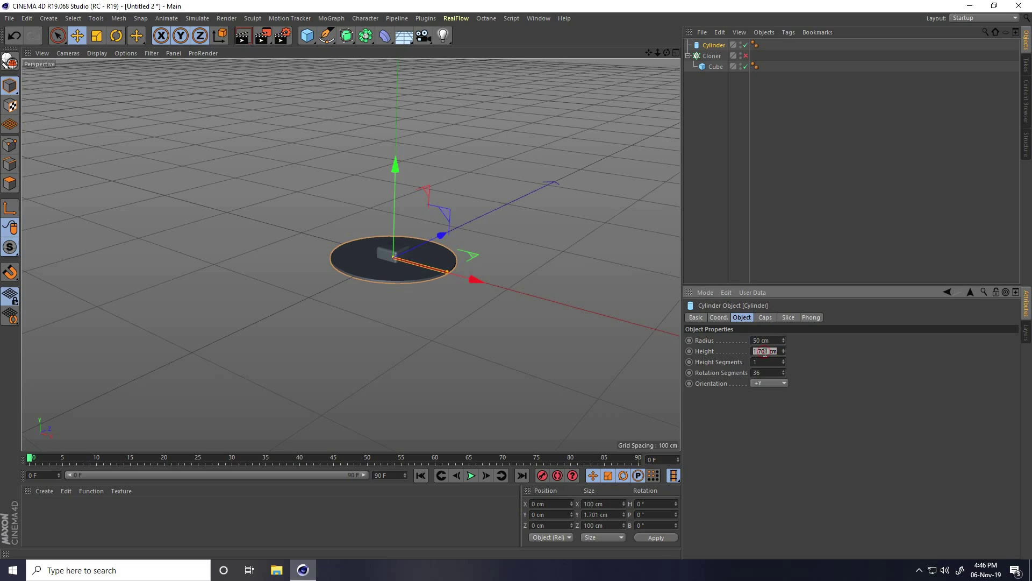
type("1")
key("Return")
- Enlarge the cylinder's radius to about 167 cm with 113 rotation segments, and re-enable the cloner
left_click_drag(446, 271, 602, 314)
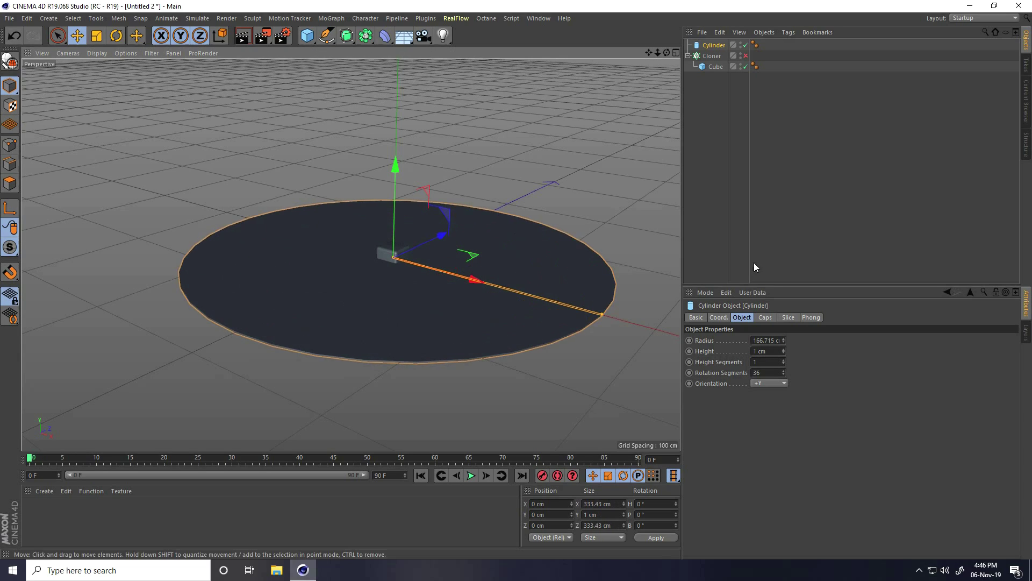
left_click(746, 55)
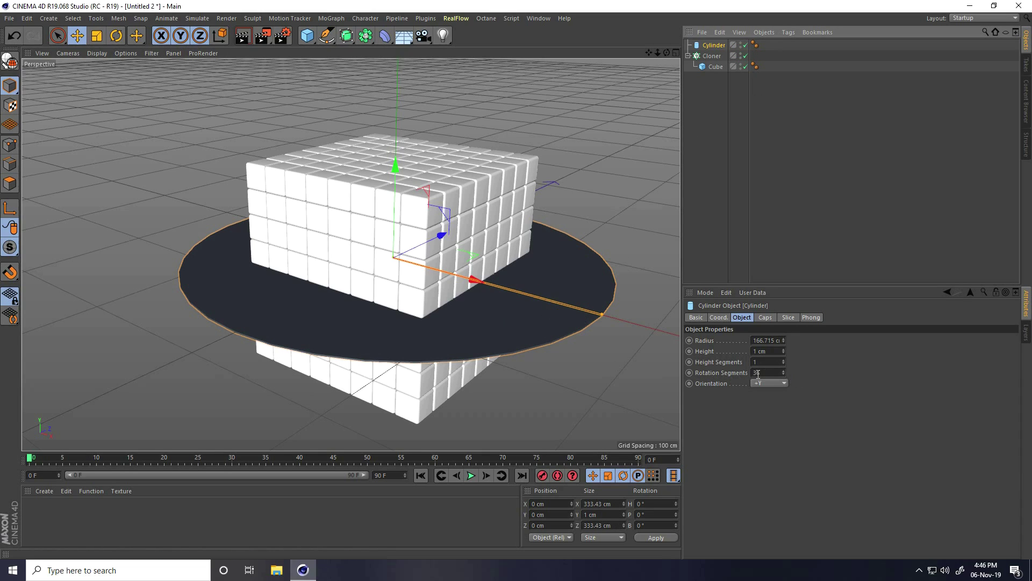
left_click_drag(784, 371, 784, 371)
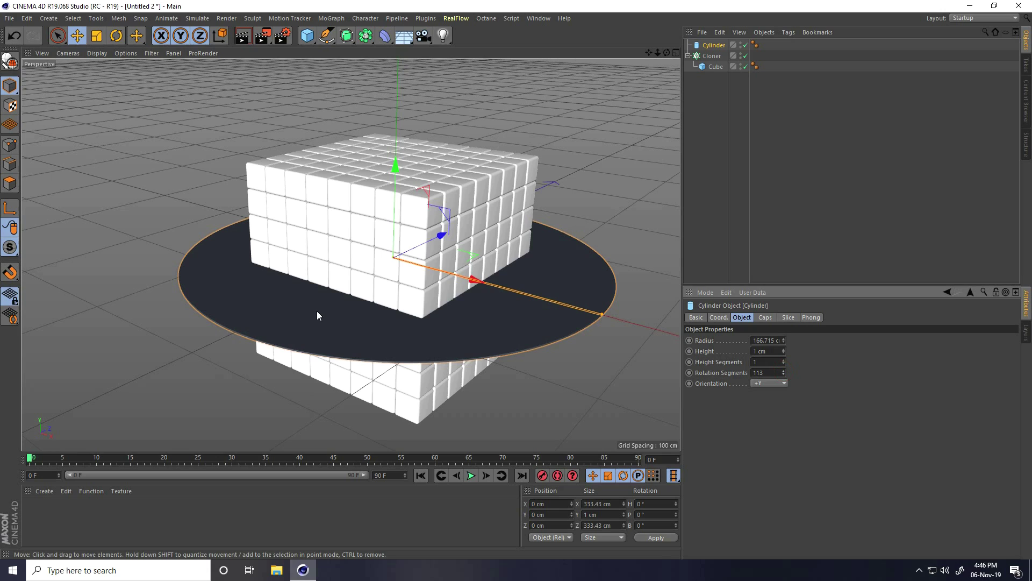
- Lower the cylinder to just beneath the block of cubes, at a Y position of about -80.7 cm
scroll(324, 303, "up", 1)
scroll(324, 303, "up", 1)
left_click_drag(419, 157, 417, 272)
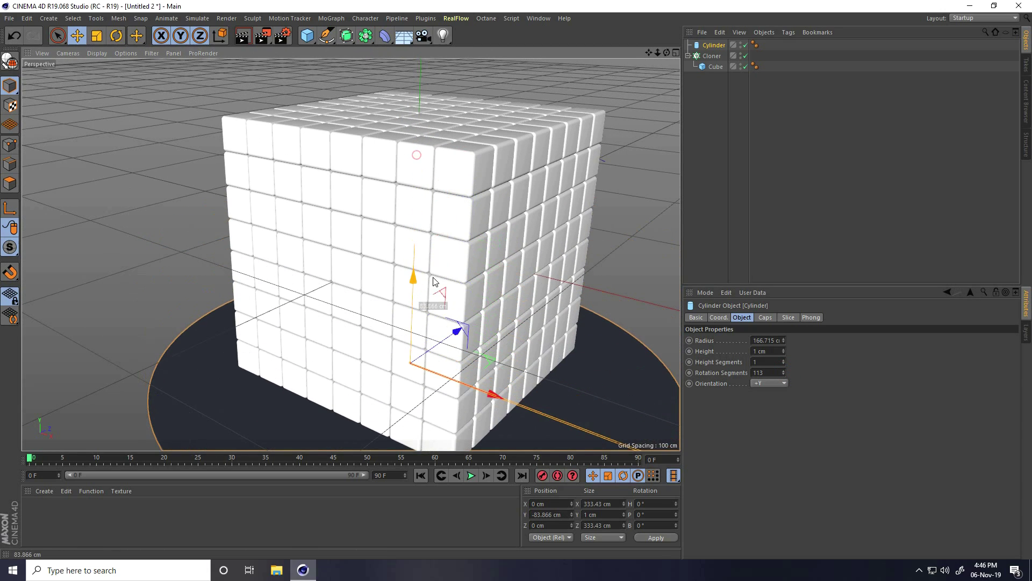
middle_click(428, 283)
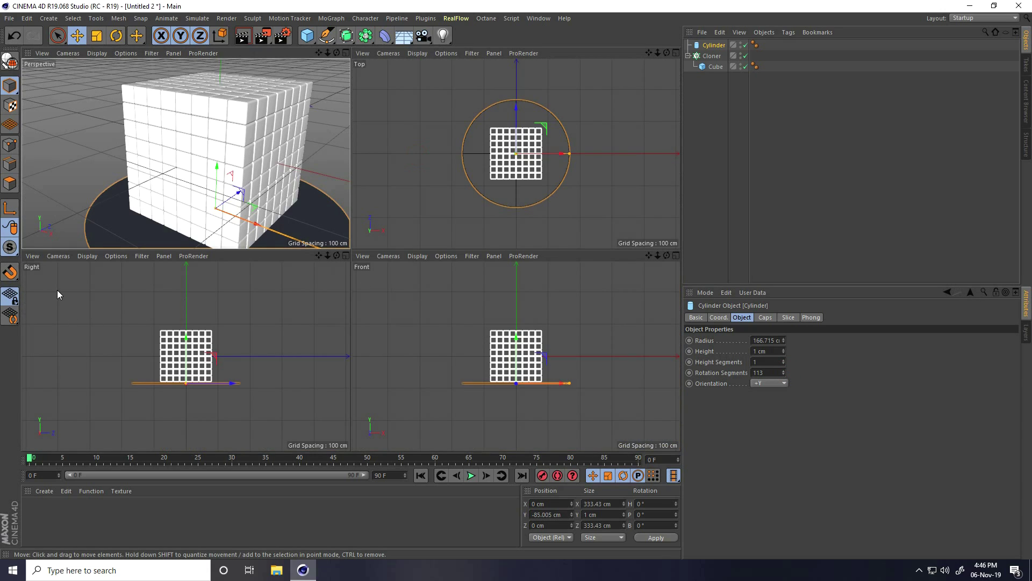
middle_click(57, 294)
scroll(440, 272, "up", 5)
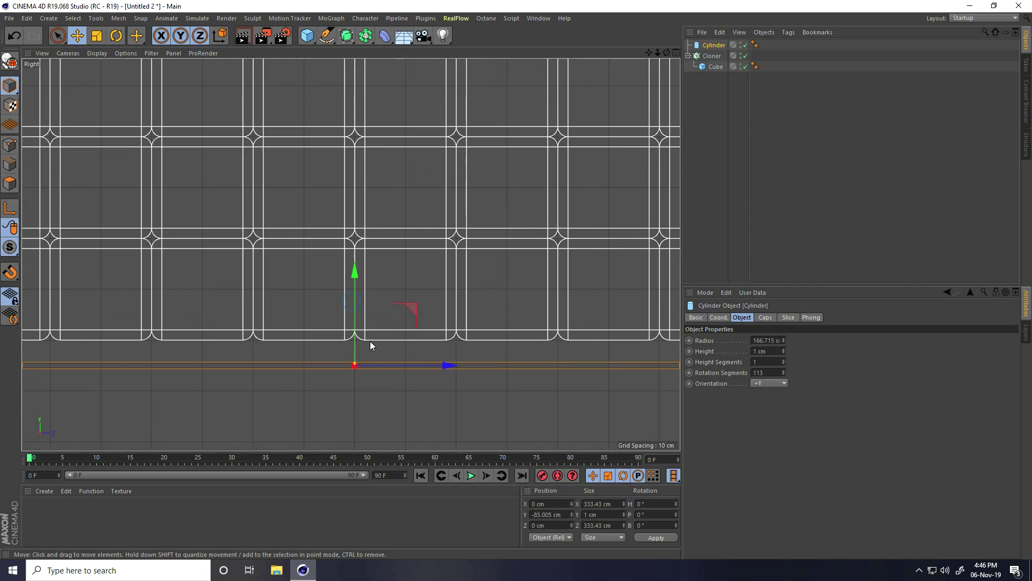
scroll(370, 345, "up", 4)
left_click_drag(341, 295, 344, 260)
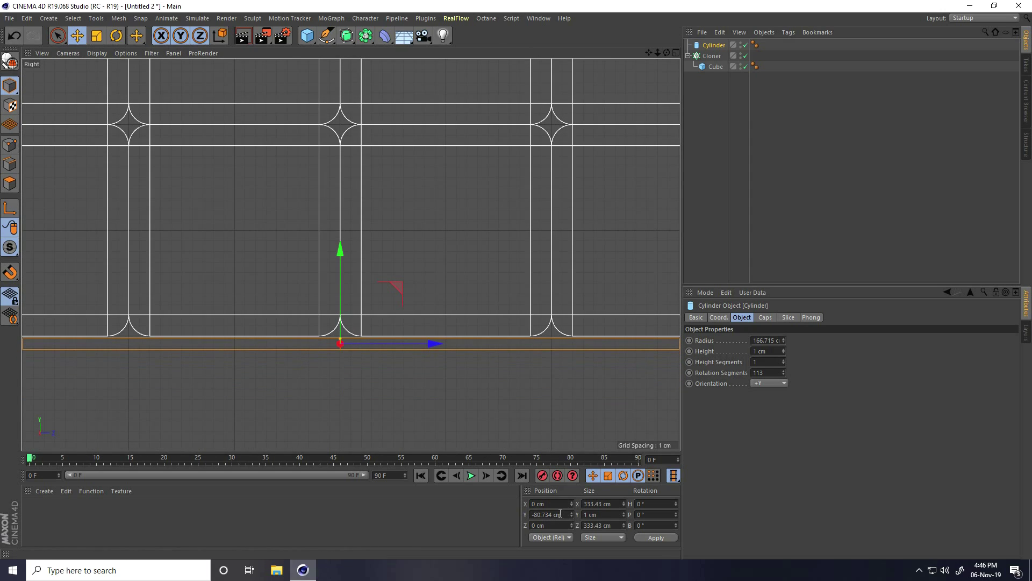
- Add a sphere and move it along the Z axis to about -546 cm, away from the block of cubes
middle_click(418, 323)
middle_click(231, 166)
left_click_drag(363, 247, 365, 215, "alt")
left_click_drag(308, 42, 526, 71)
left_click_drag(470, 205, 277, 228)
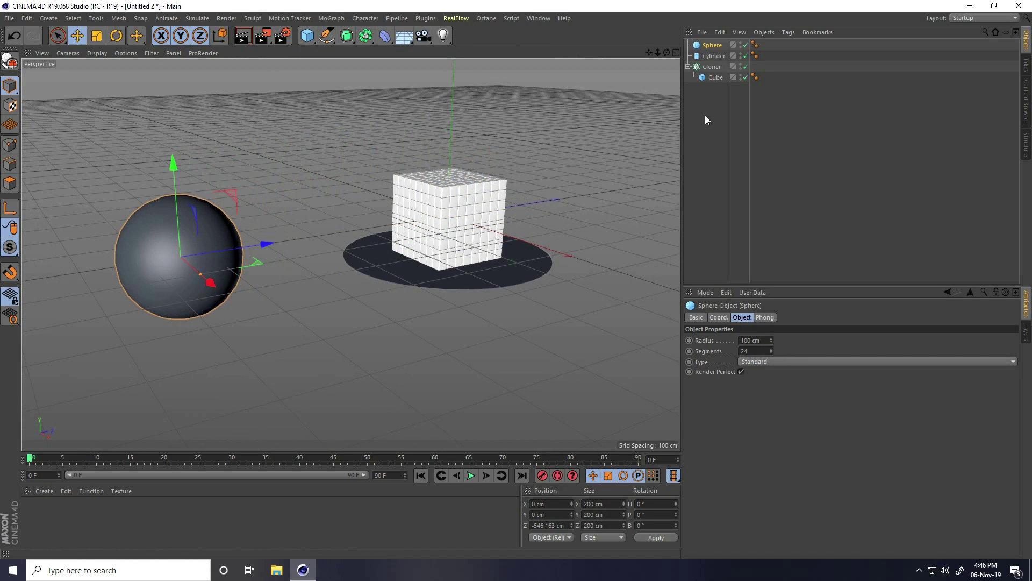
- Set the sphere's radius to 35 cm and its segments to 50
double_click(766, 340)
type("35")
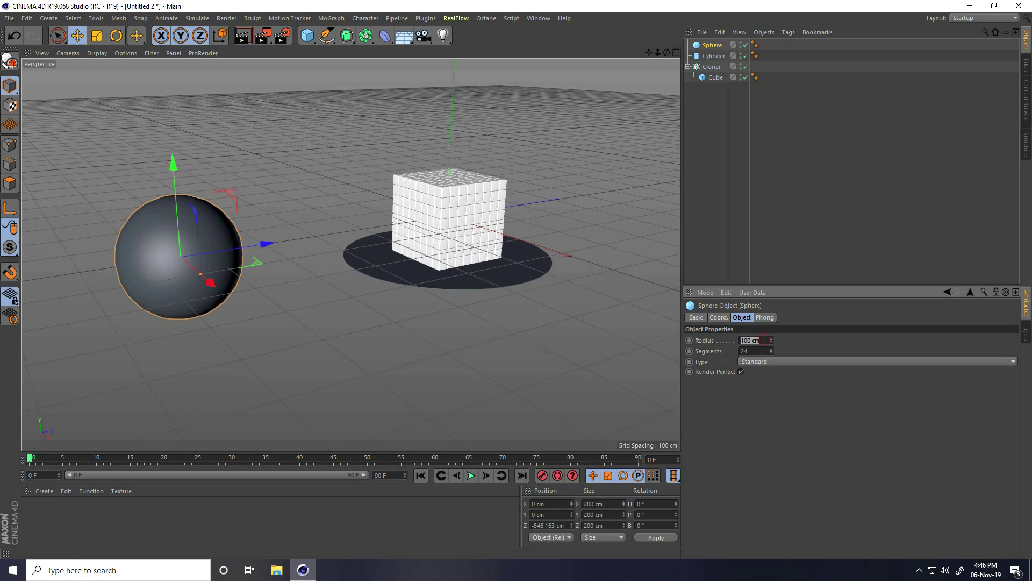
key("Return")
scroll(259, 210, "up", 4)
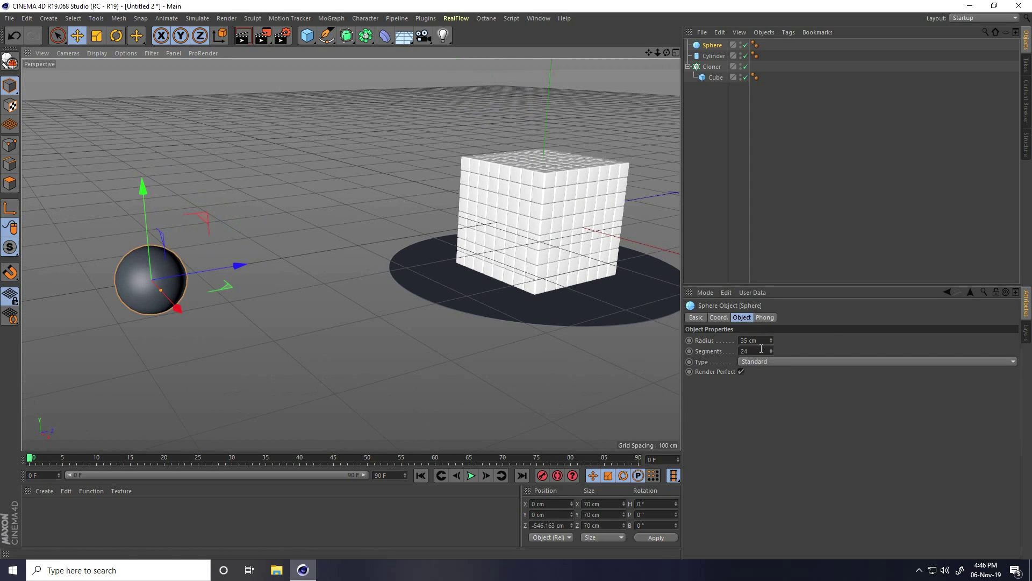
double_click(762, 350)
type("50")
key("Return")
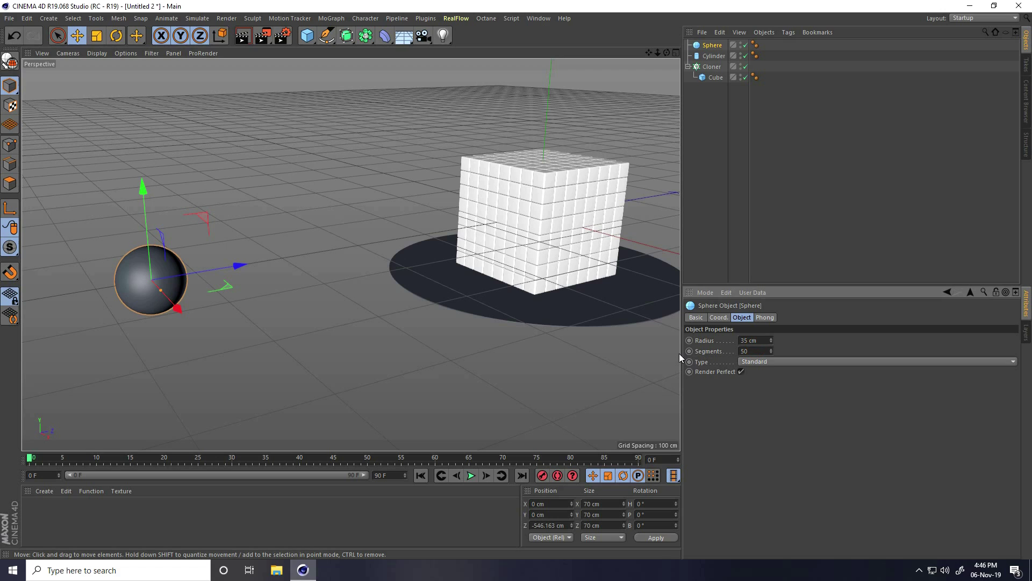
mouse_move(435, 252)
left_mouse_down("alt")
mouse_move(586, 248)
mouse_move(446, 254)
left_mouse_up("alt")
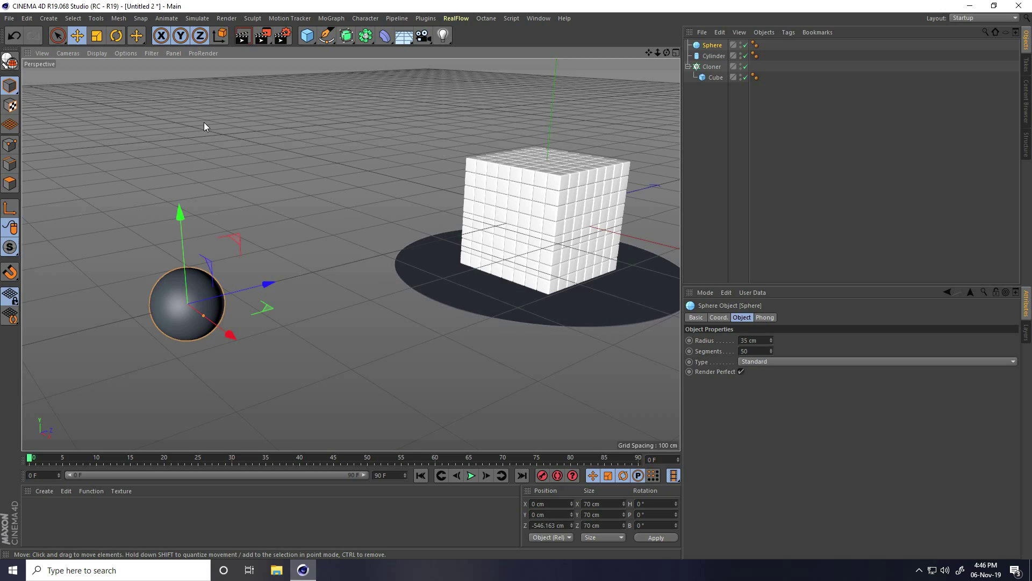
- Merge the cinema-4d-studio lights file into the current scene
left_click(9, 19)
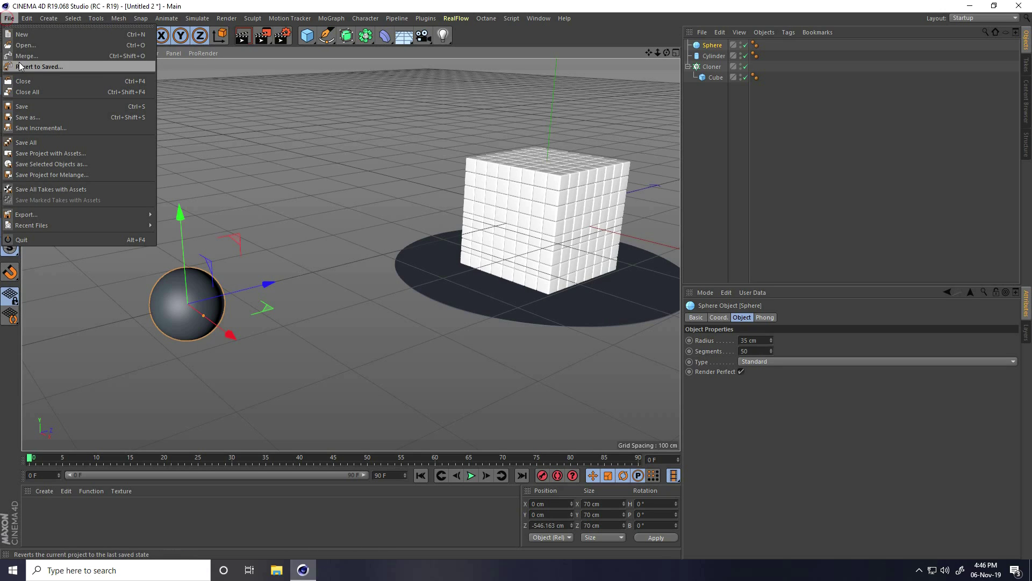
left_click(24, 65)
left_click(132, 87)
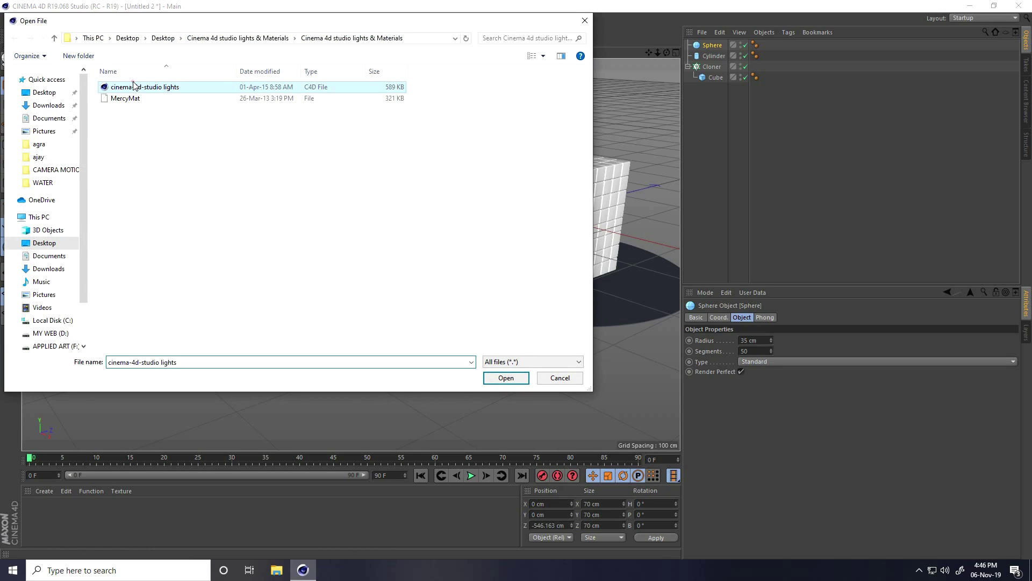
left_click(497, 378)
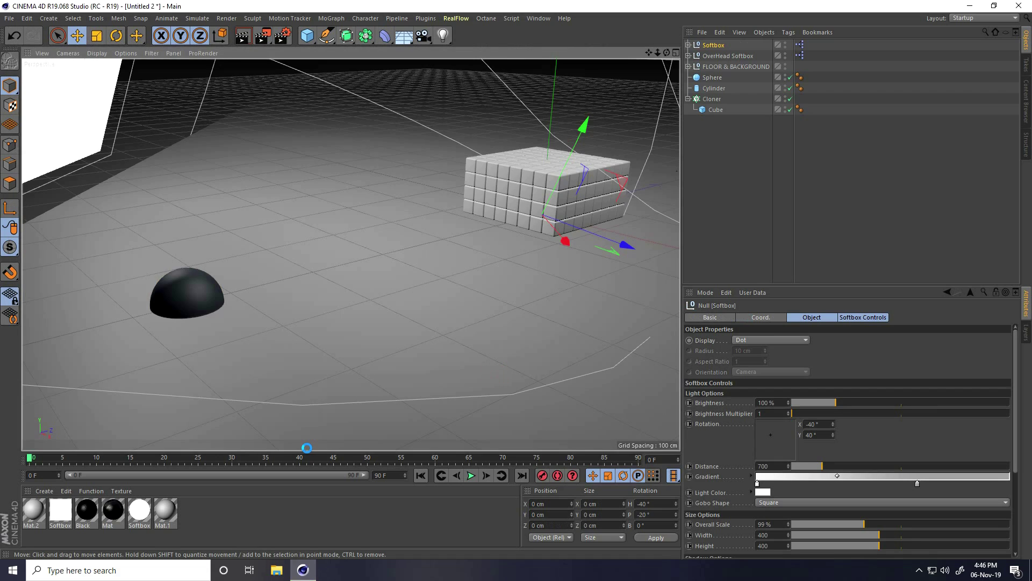
- Lower the FLOOR & BACKGROUND null to a Y position of about -156 cm, beneath the disc
left_click(720, 67)
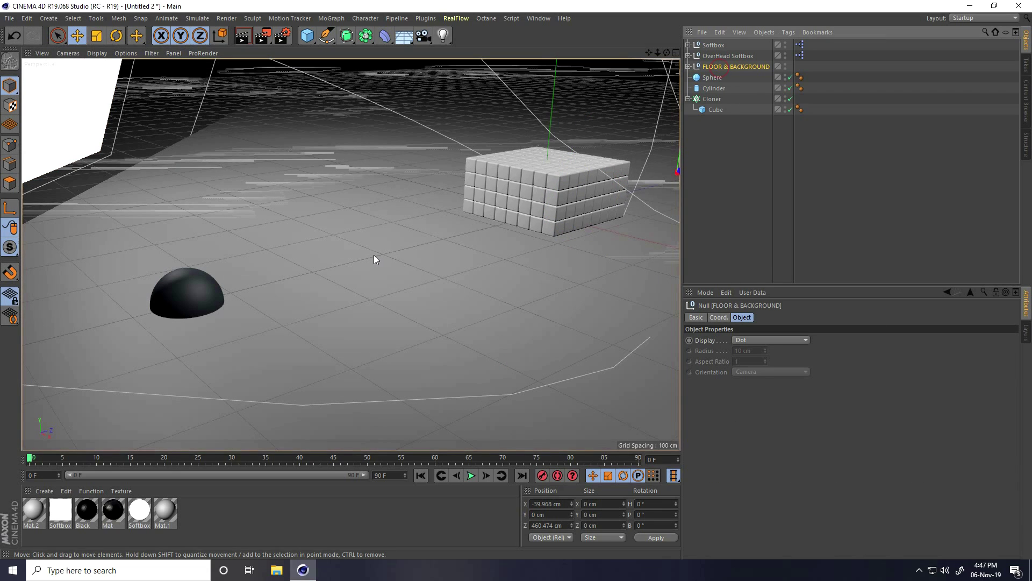
middle_click(437, 255)
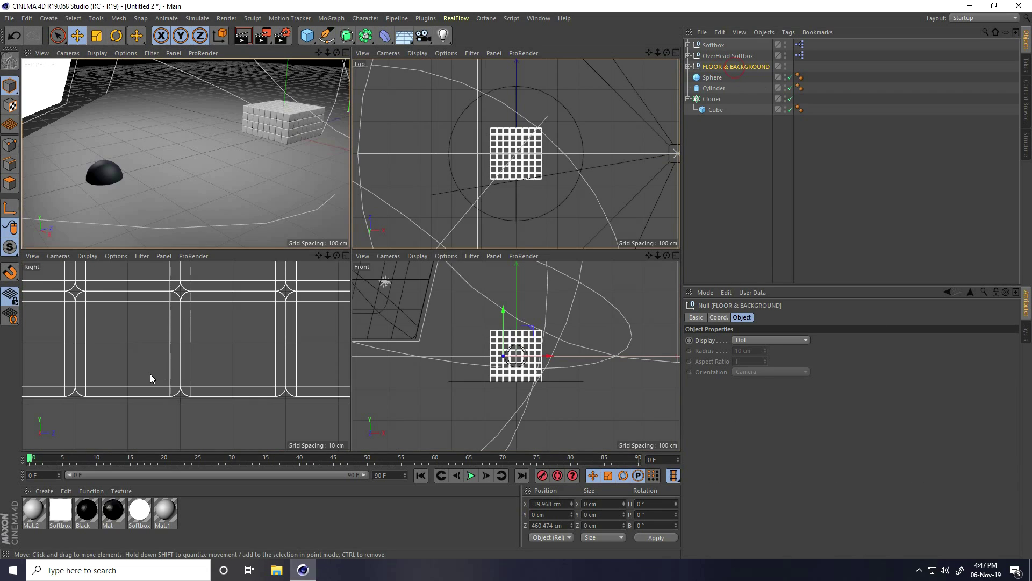
middle_click(150, 373)
scroll(300, 221, "down", 3)
scroll(300, 225, "down", 6)
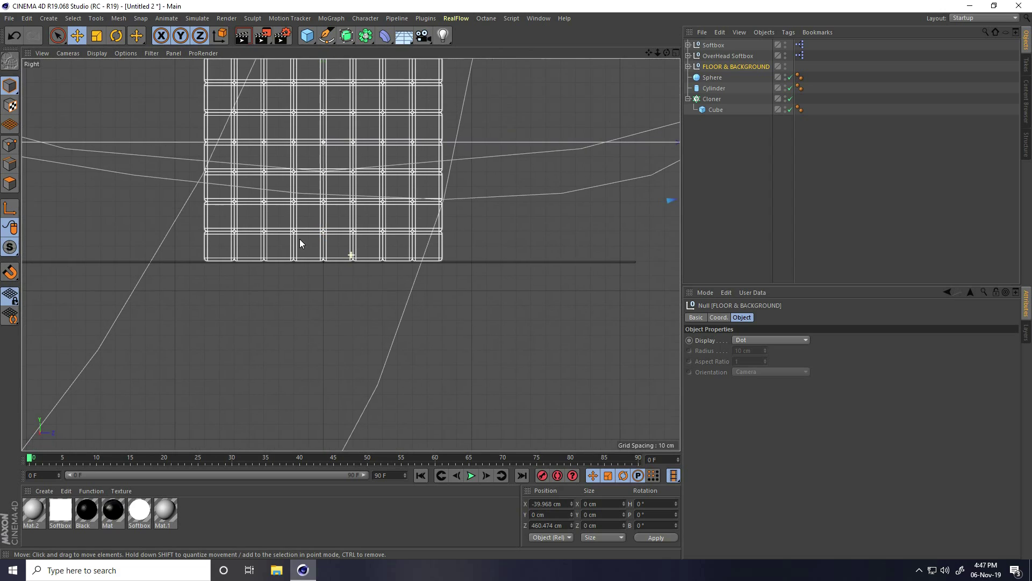
left_click_drag(612, 99, 634, 199)
middle_click(370, 236)
middle_click(256, 185)
left_click_drag(461, 259, 350, 253, "alt")
- Set the project's end frame to 500 and extend the preview range to the full timeline
double_click(377, 473)
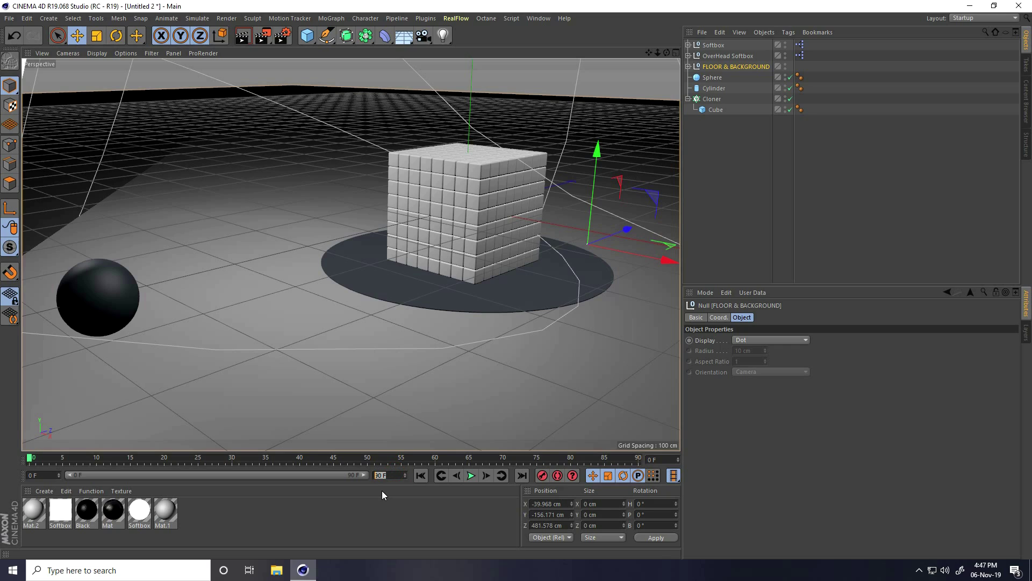
key("Return")
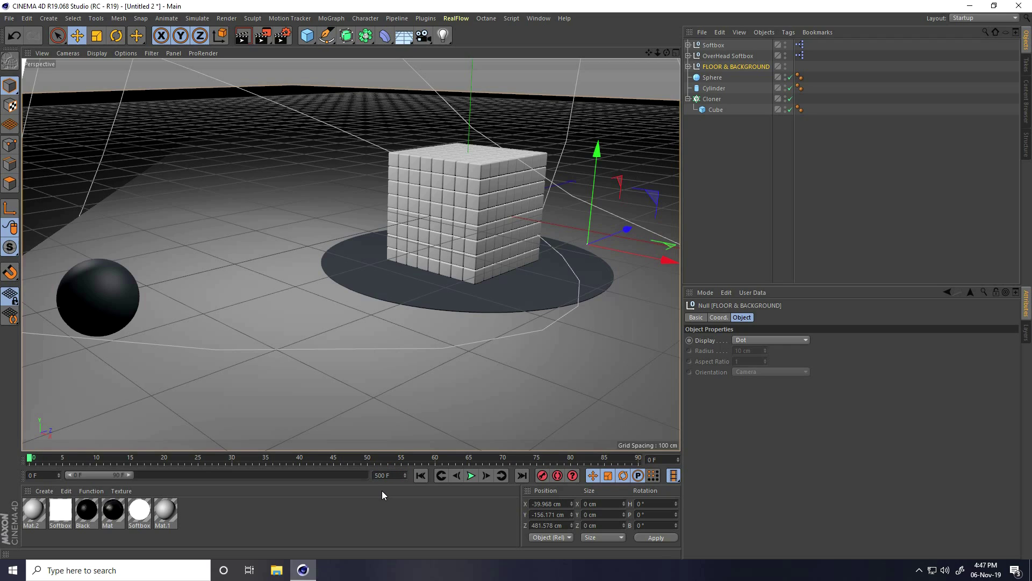
double_click(96, 476)
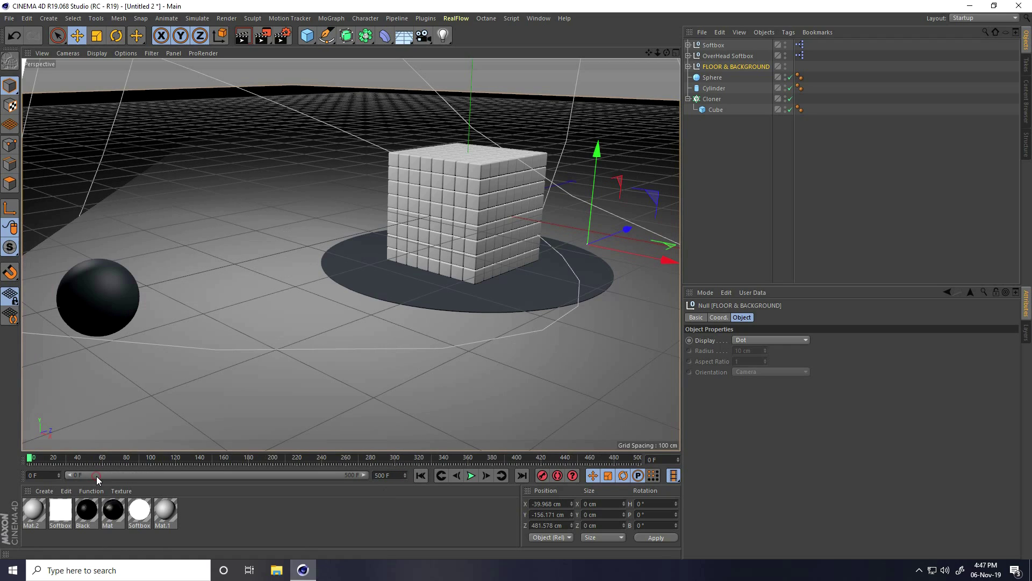
- Add a Rigid Body simulation tag to the sphere and show its Dynamics settings
left_click(710, 78)
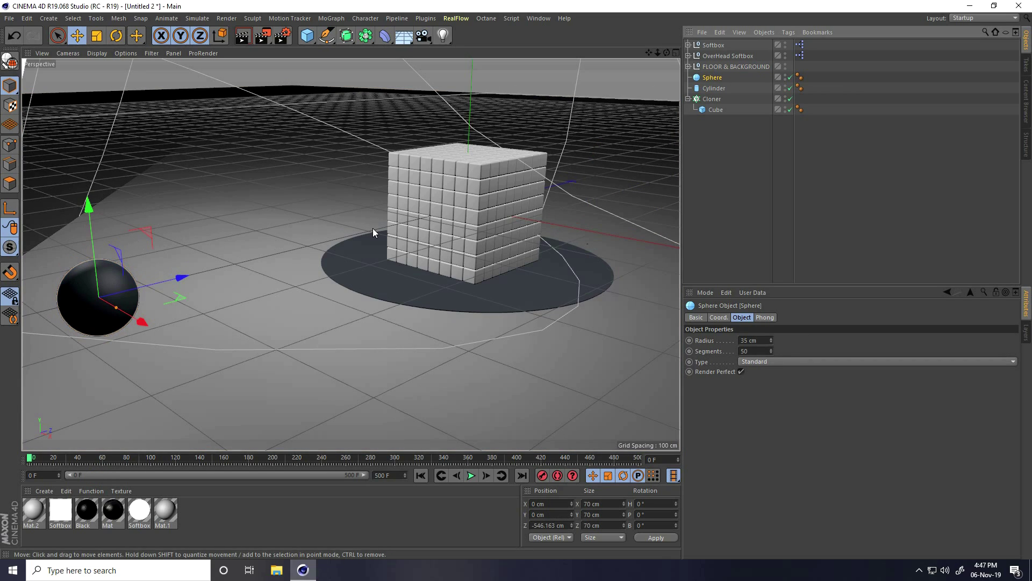
right_click(708, 80)
mouse_move(745, 188)
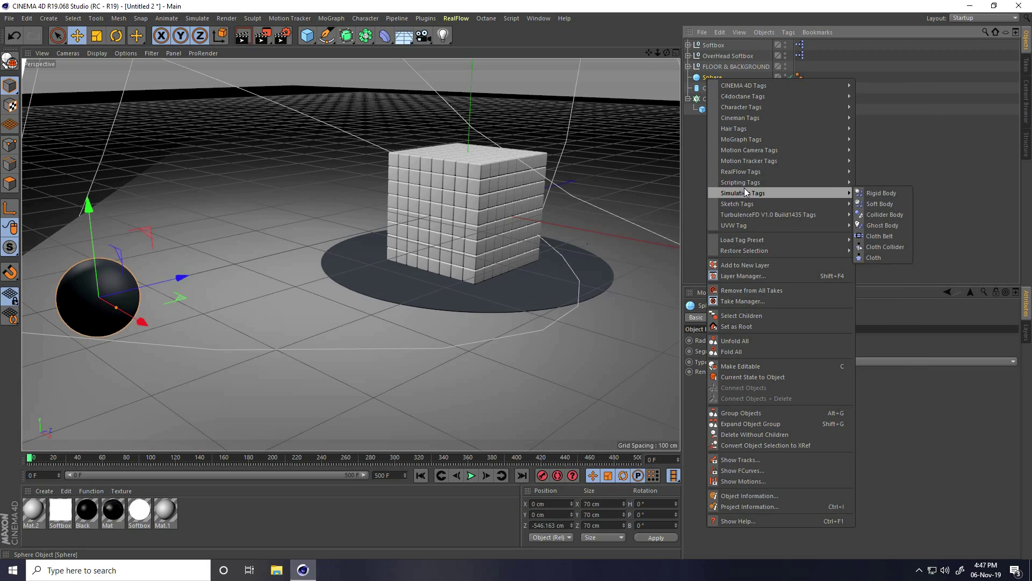
left_click(872, 193)
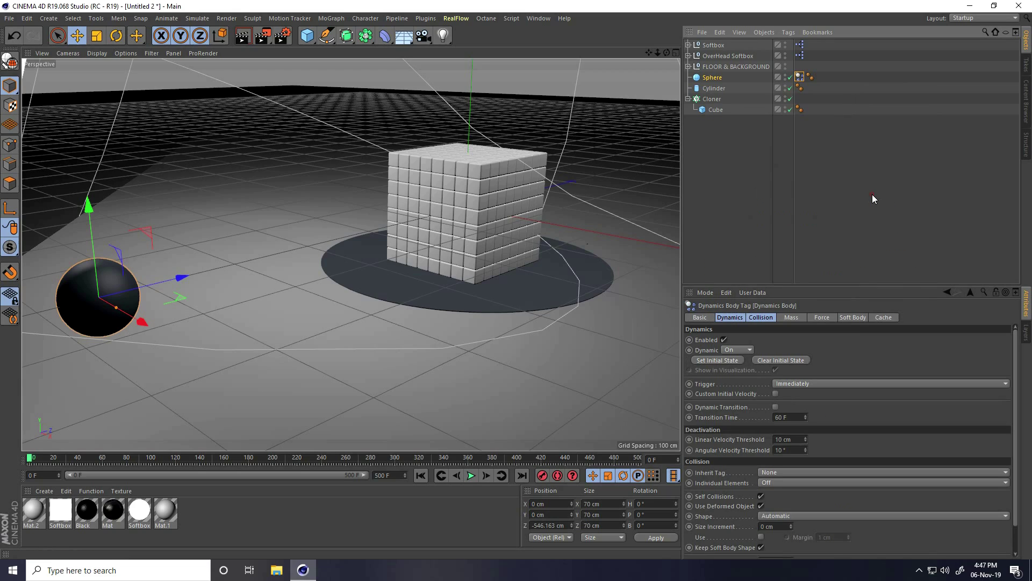
left_click(759, 317)
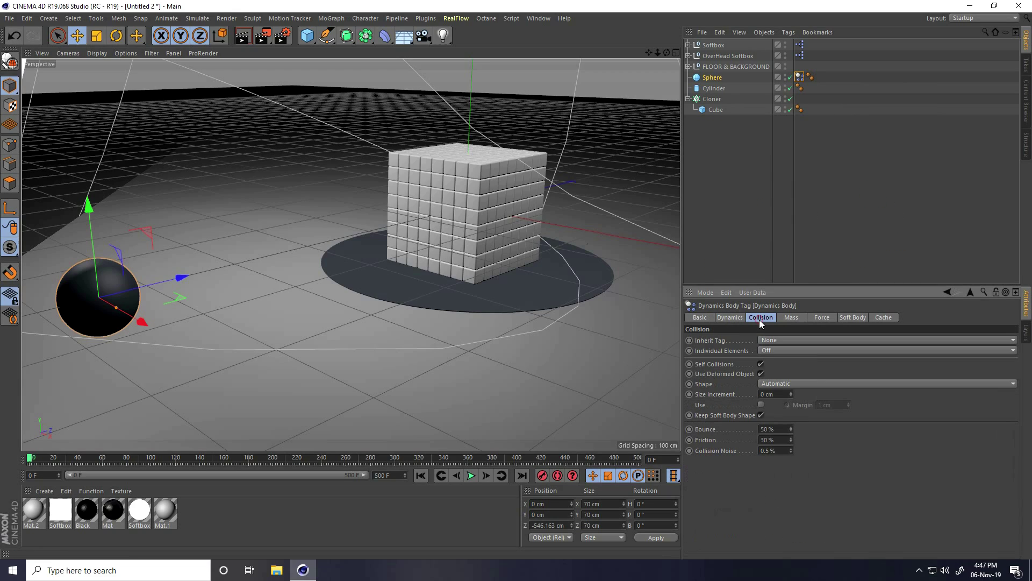
left_click(730, 317)
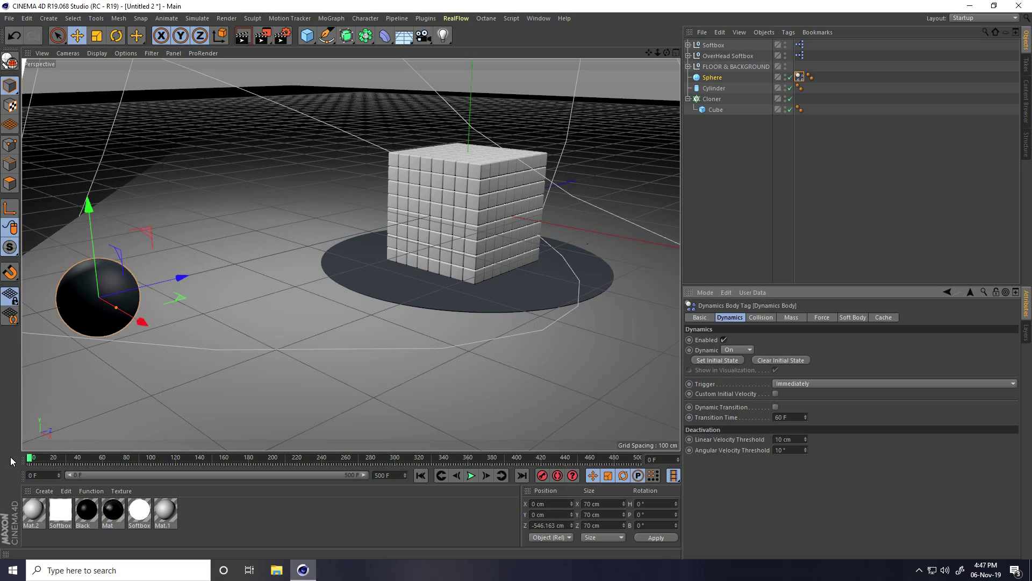
- Keyframe the sphere's Dynamic setting as Off at frame 100
left_click_drag(30, 458, 150, 464)
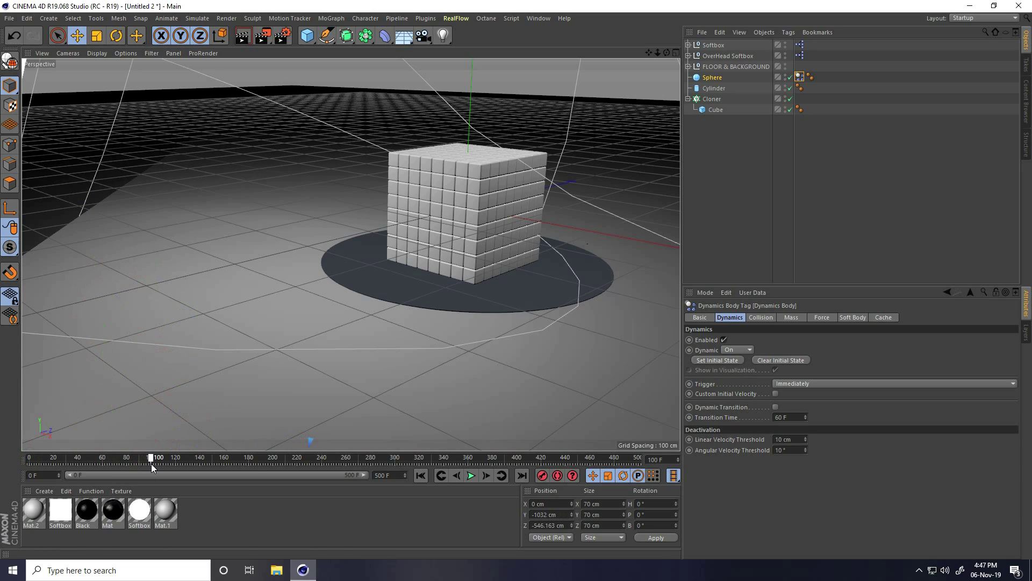
left_click(733, 350)
left_click(731, 362)
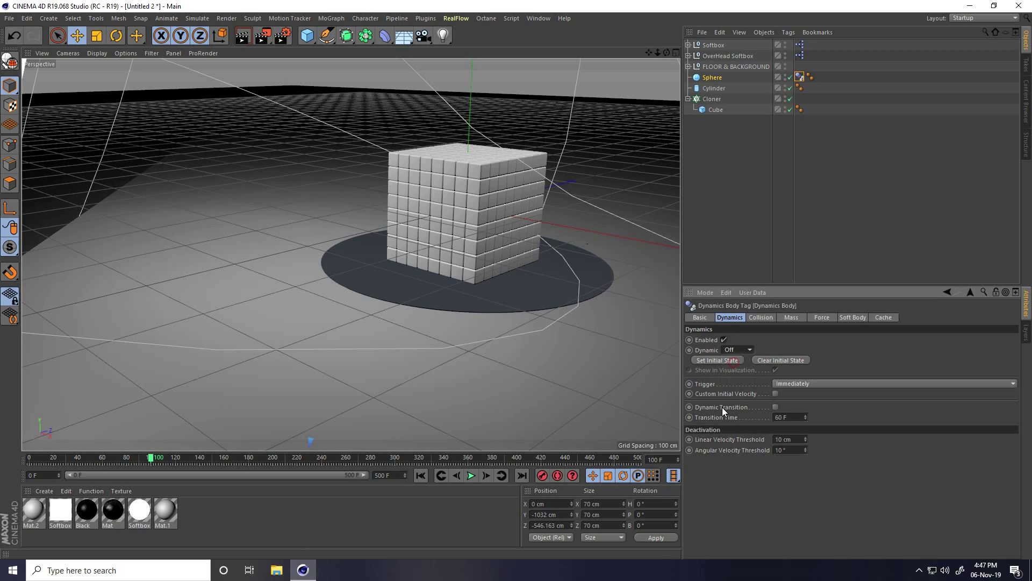
left_click(689, 351)
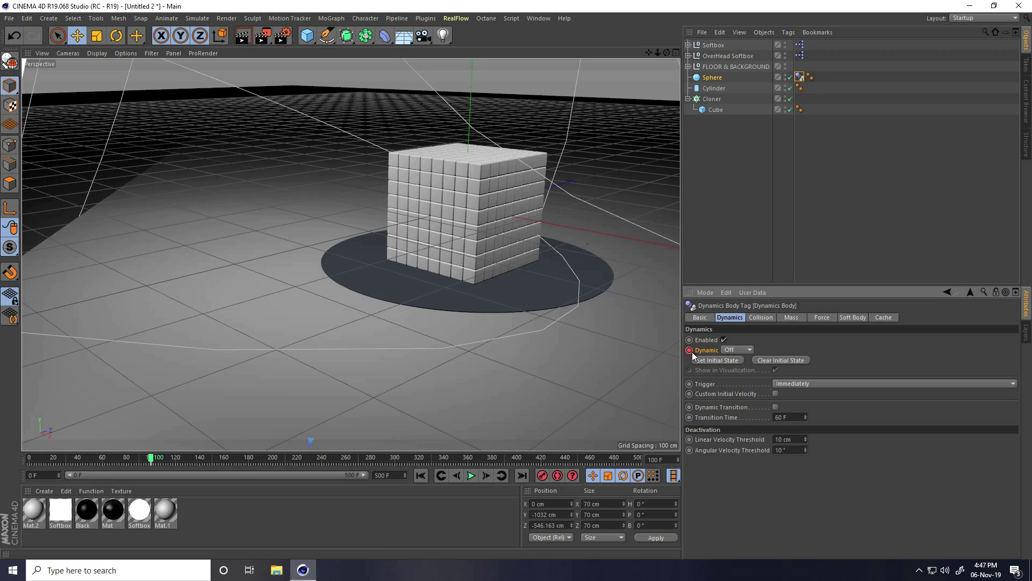
- Keyframe the sphere's Dynamic setting as On at frame 101
left_click(487, 476)
left_click_drag(668, 461, 647, 461)
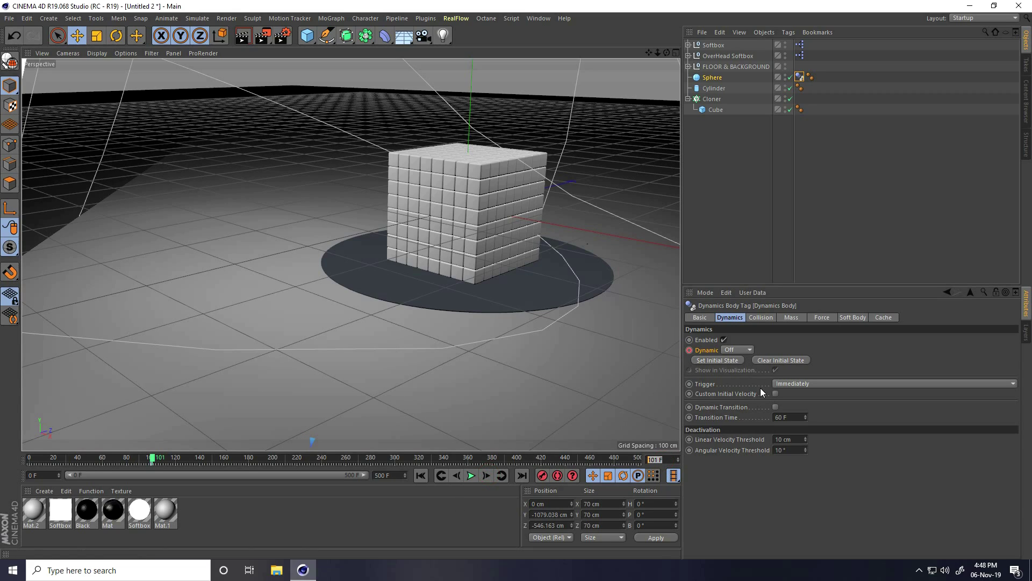
left_click(750, 350)
left_click(741, 371)
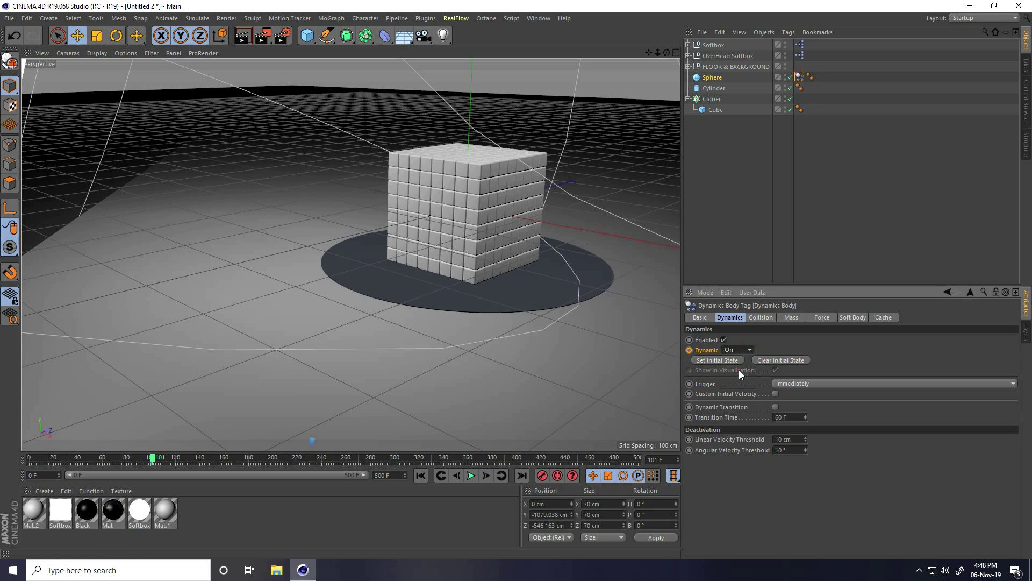
left_click(690, 350, "ctrl")
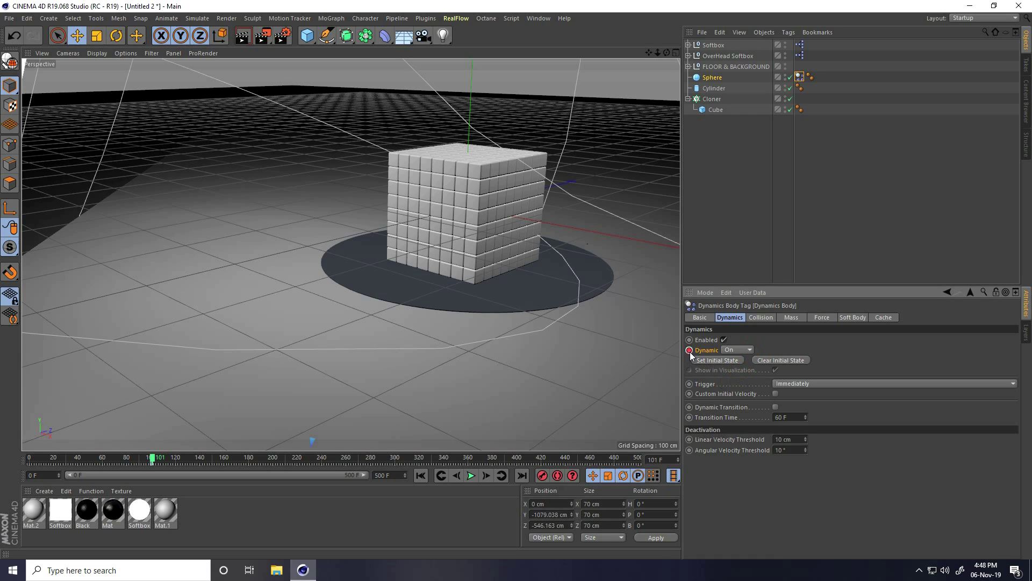
- Play the animation from the first frame to check when the sphere's dynamics start, and rewind to frame 0
left_click(420, 475)
middle_click(353, 380)
middle_click(178, 162)
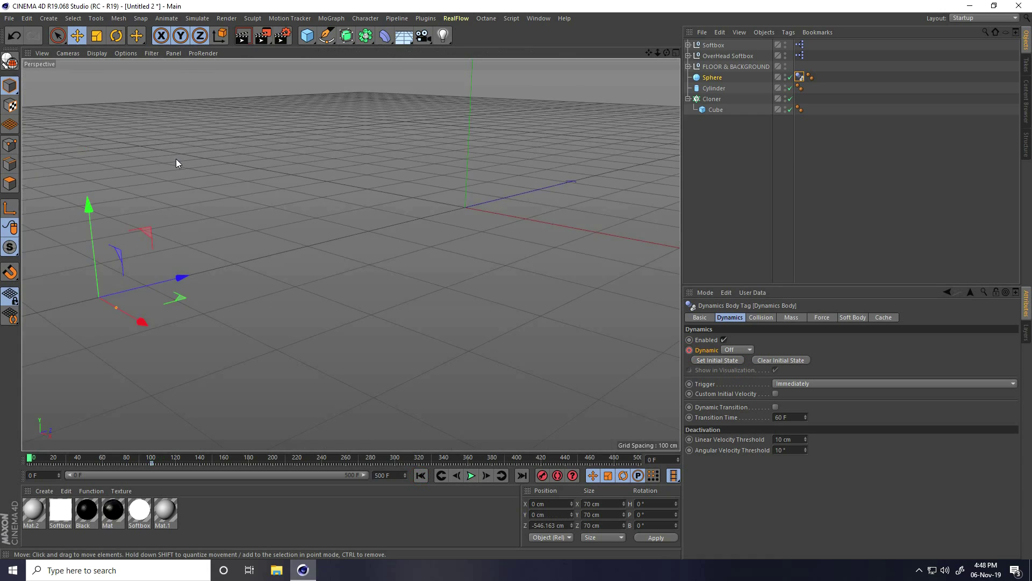
middle_click_drag(190, 226, 230, 213, "alt")
left_click(471, 475)
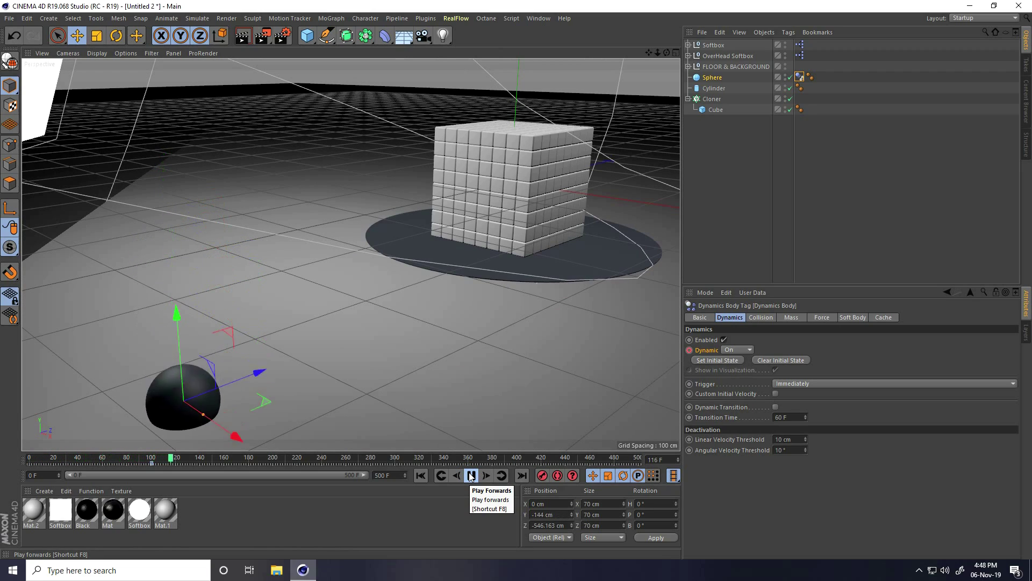
left_click(471, 476)
left_click(417, 477)
left_click(472, 476)
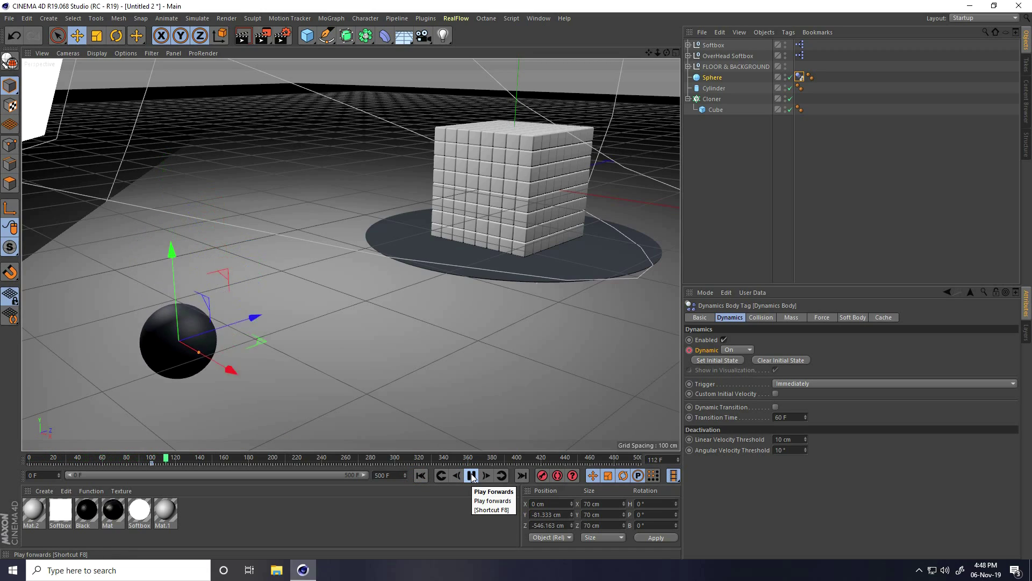
left_click(472, 476)
left_click(424, 477)
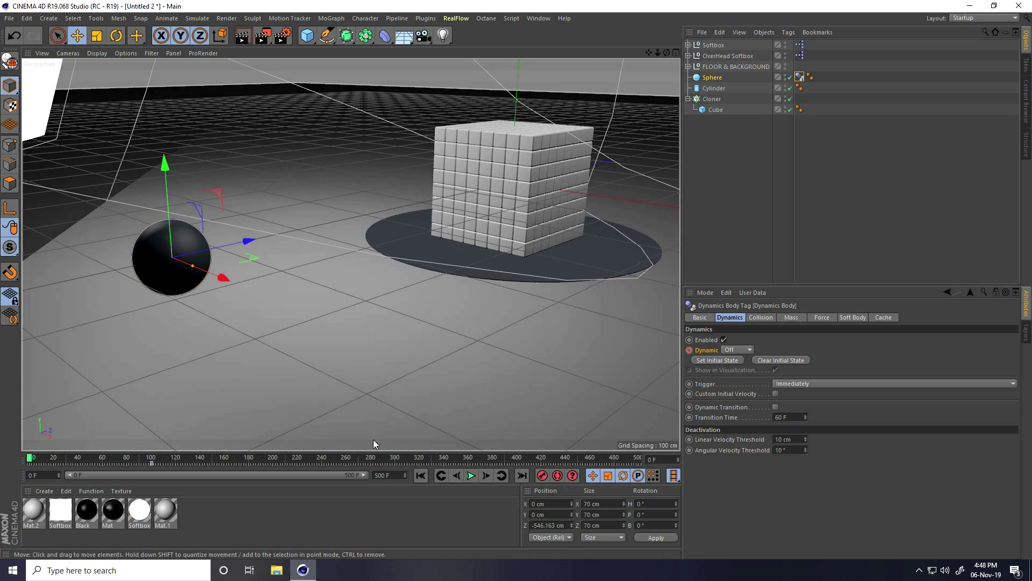
- Enable a custom initial velocity for the sphere and set its Z linear velocity to 5000 cm
left_click(776, 394)
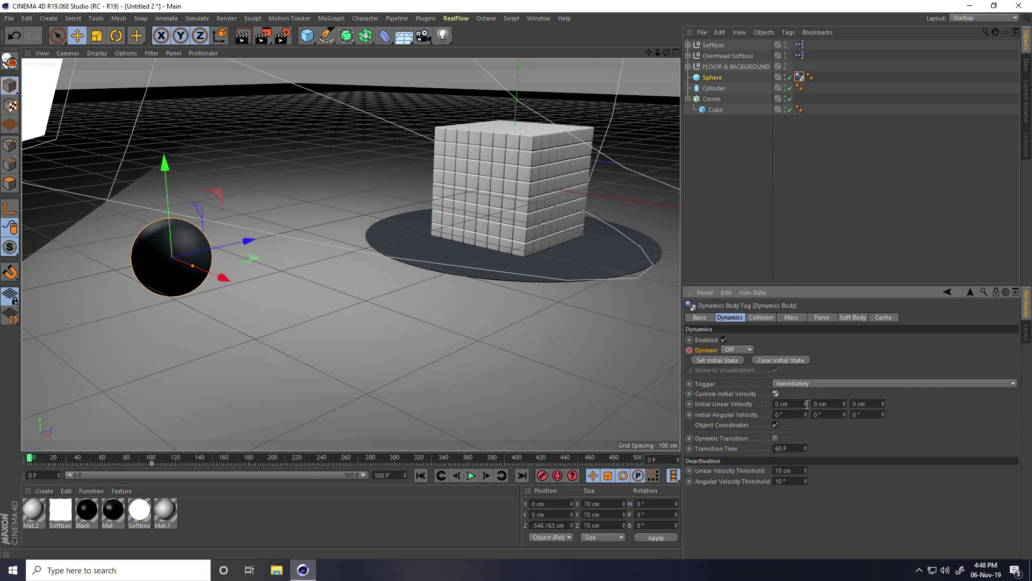
left_click_drag(868, 404, 846, 404)
type("5000")
key("Return")
- Play the simulation from the first frame and examine the sphere's launch towards the cubes from a wider view
left_click(471, 476)
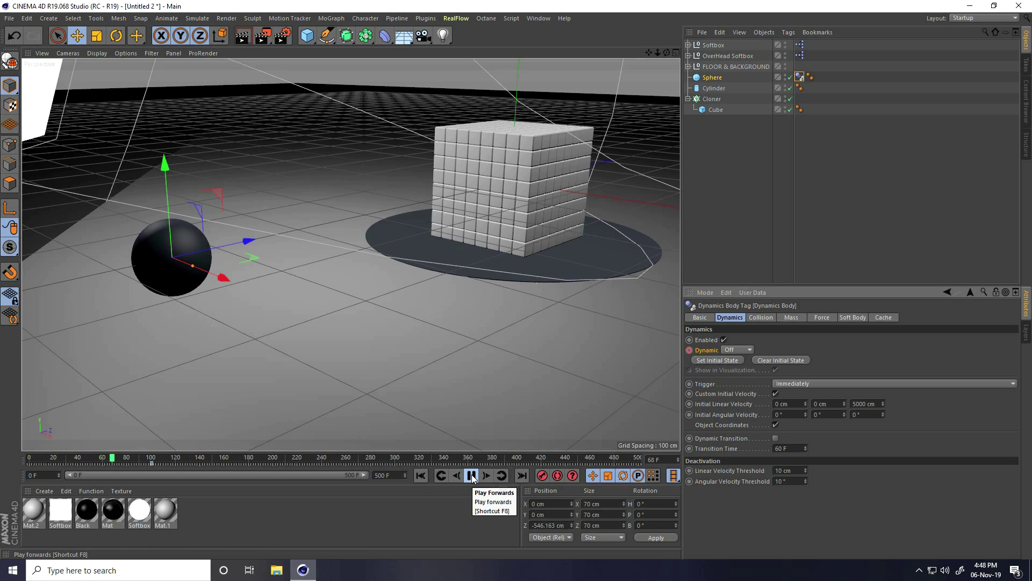
left_click(471, 476)
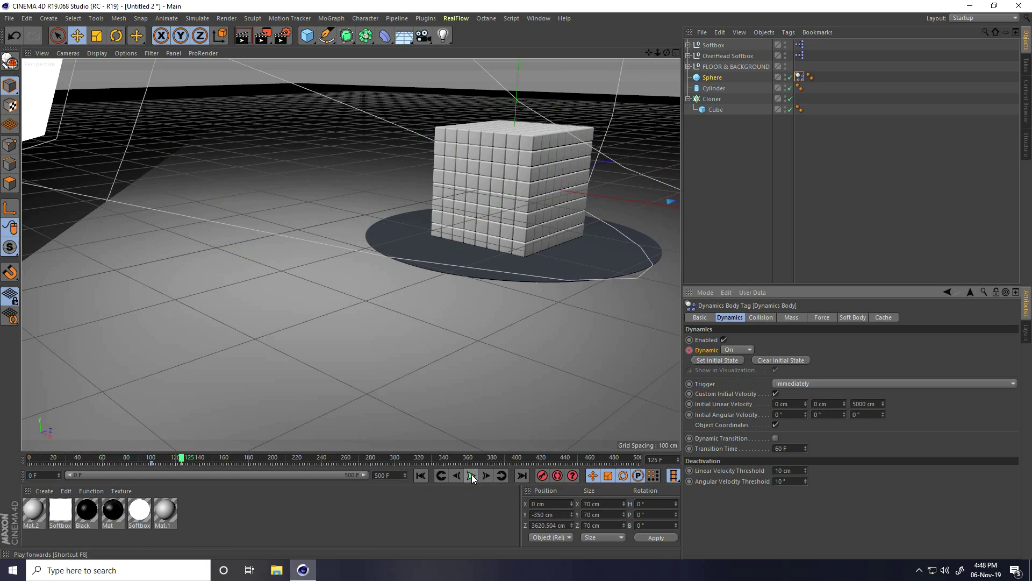
scroll(205, 343, "down", 5)
left_click_drag(434, 284, 279, 278, "alt")
scroll(359, 278, "down", 6)
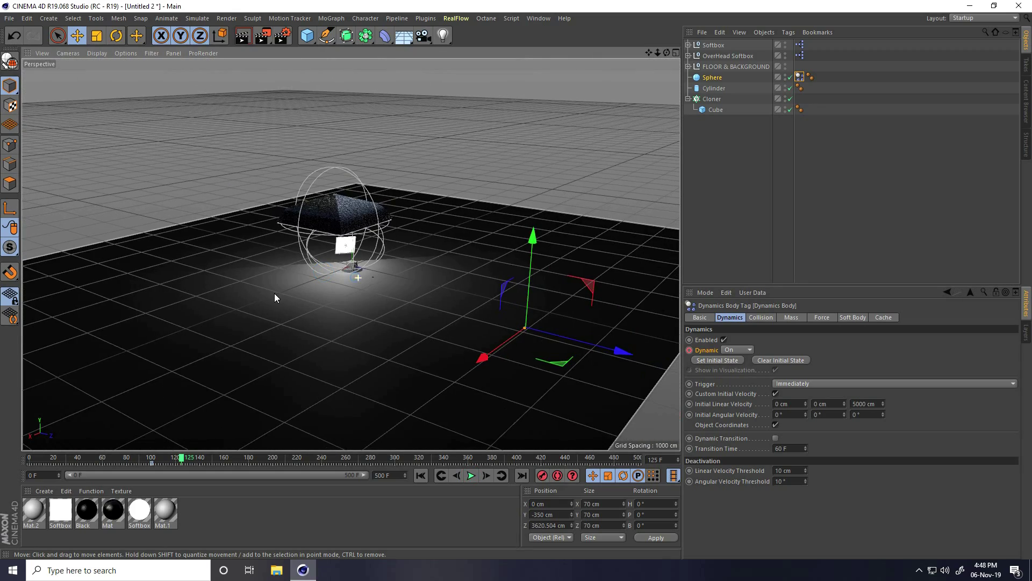
scroll(359, 264, "up", 8)
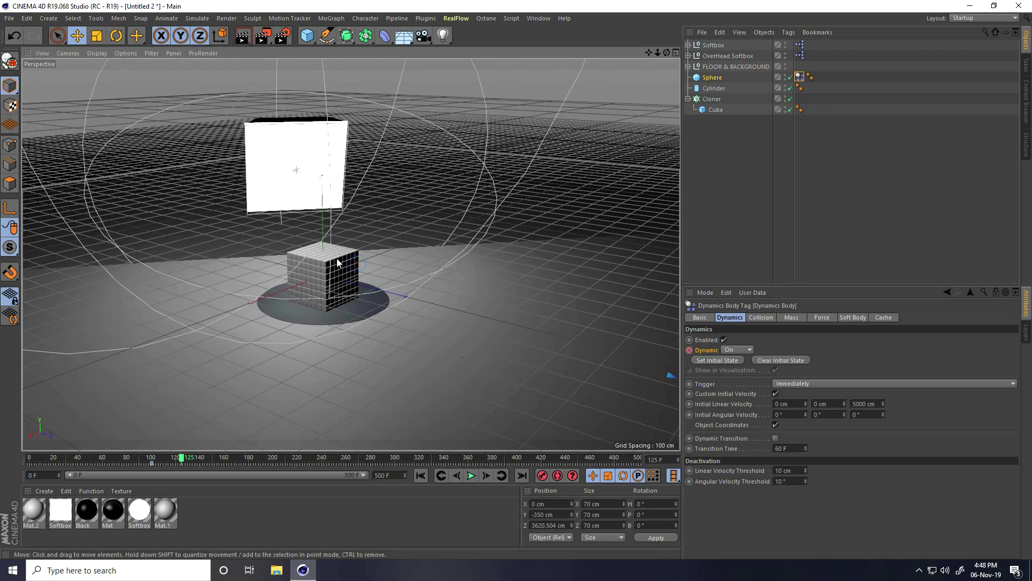
left_click(421, 475)
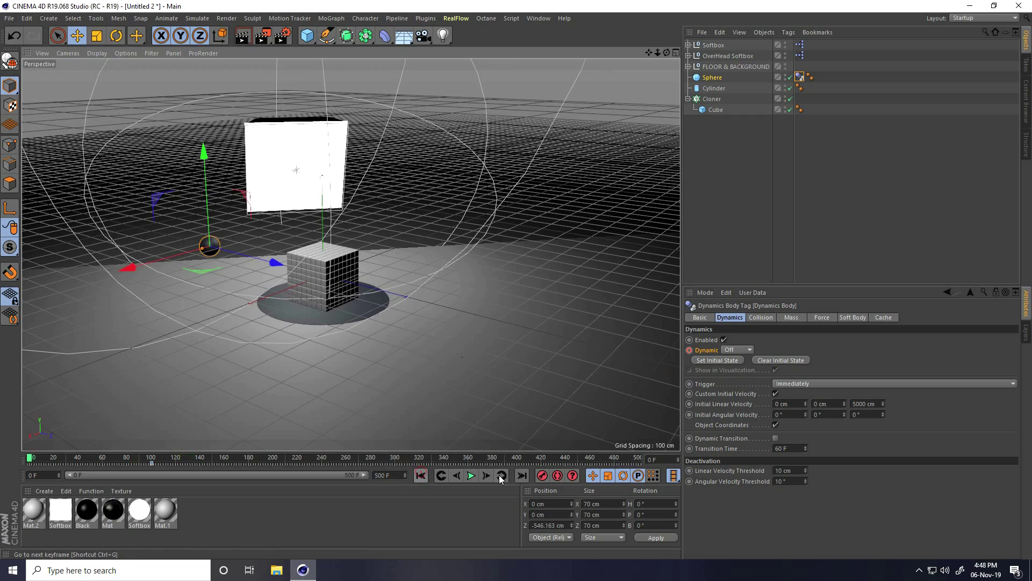
left_click(470, 475)
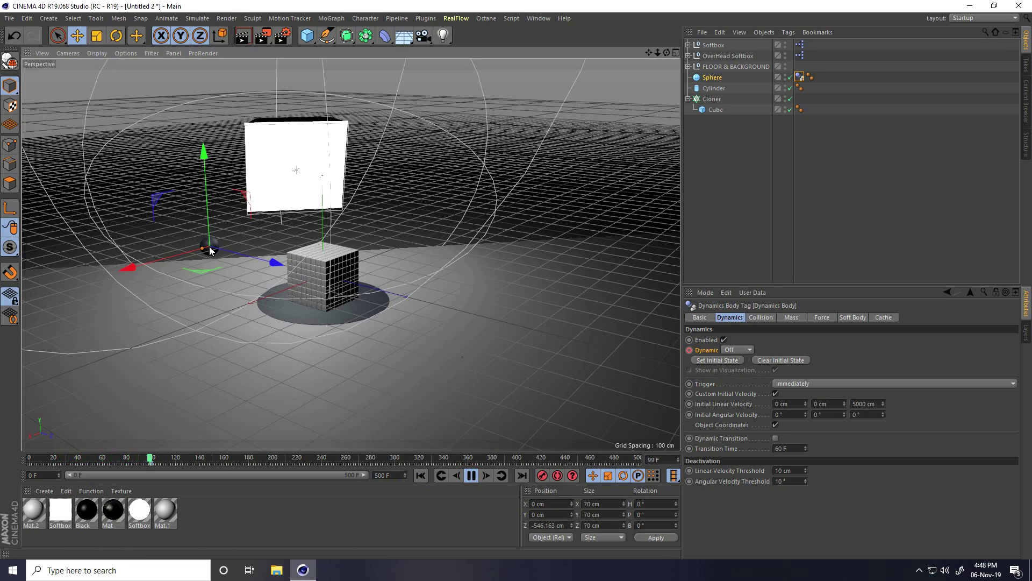
- Stop and rewind the playback, and add a Rigid Body tag to the Cloner with its trigger set to On Collision
left_click(471, 475)
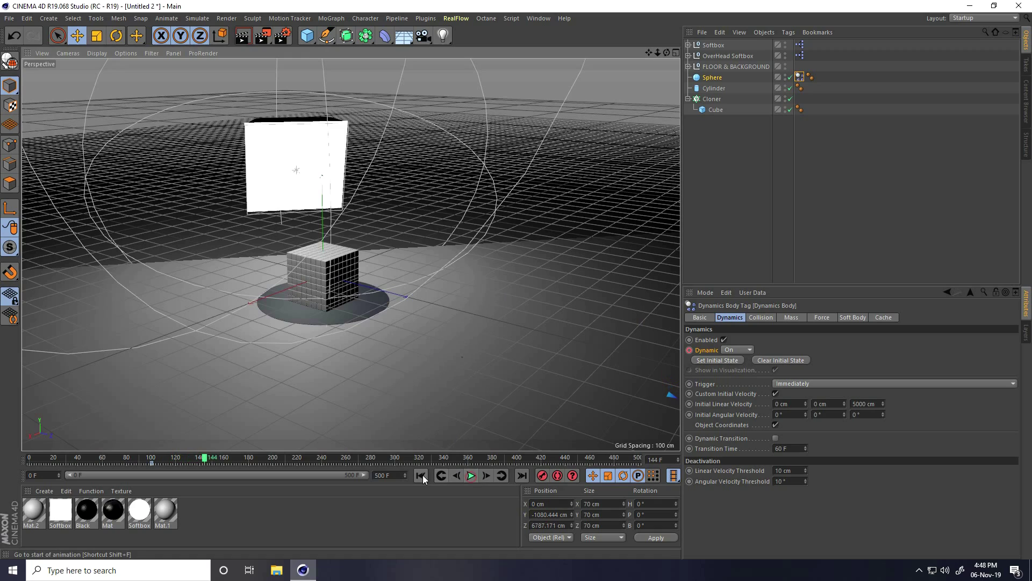
left_click(421, 476)
left_click_drag(309, 319, 418, 256, "alt")
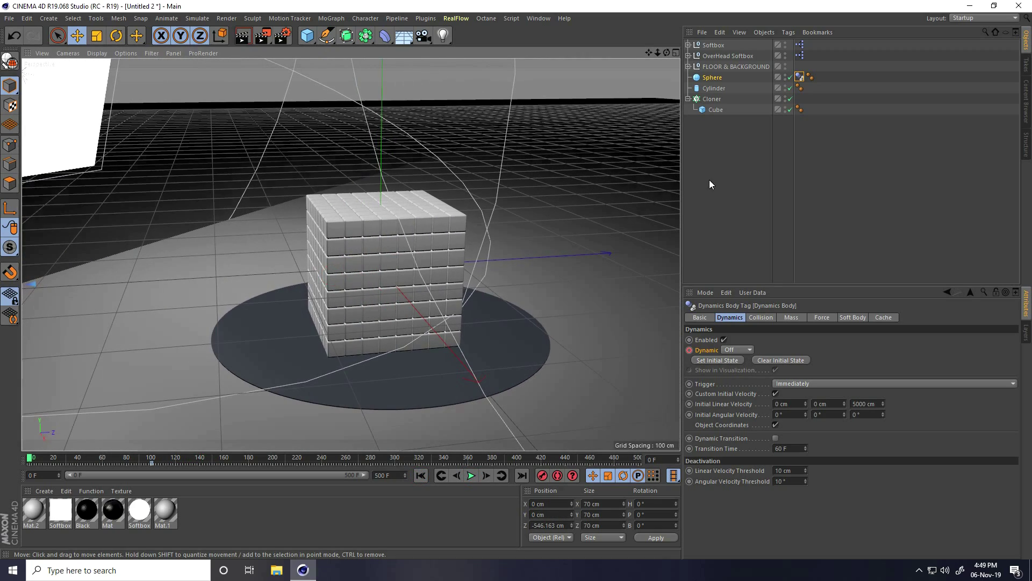
left_click(715, 101)
right_click(714, 99)
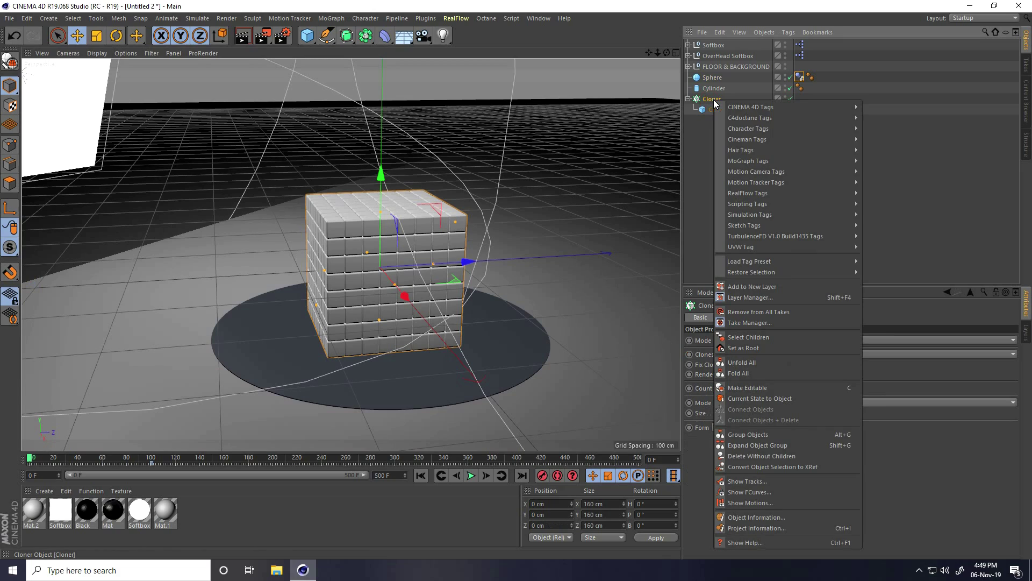
mouse_move(777, 214)
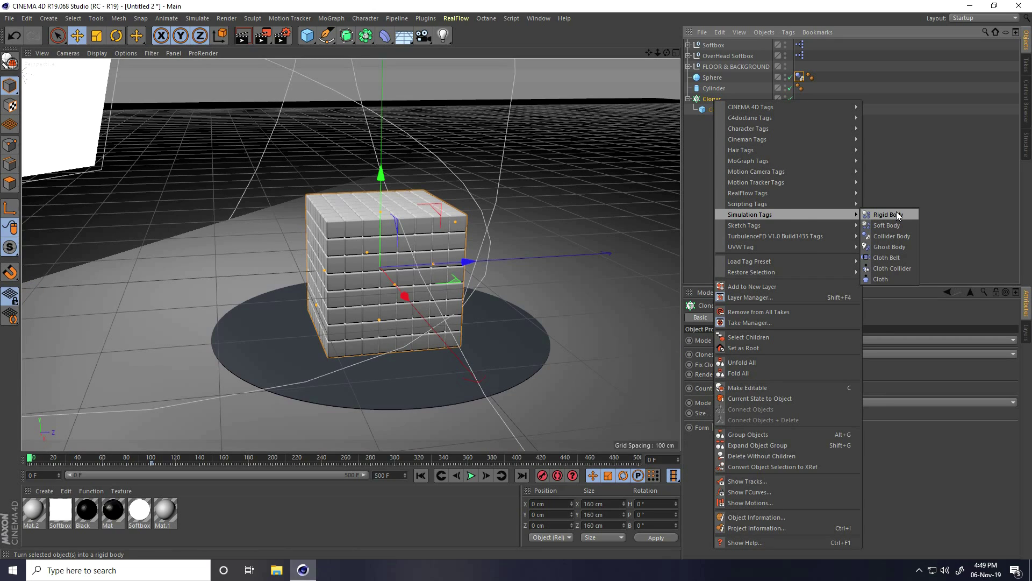
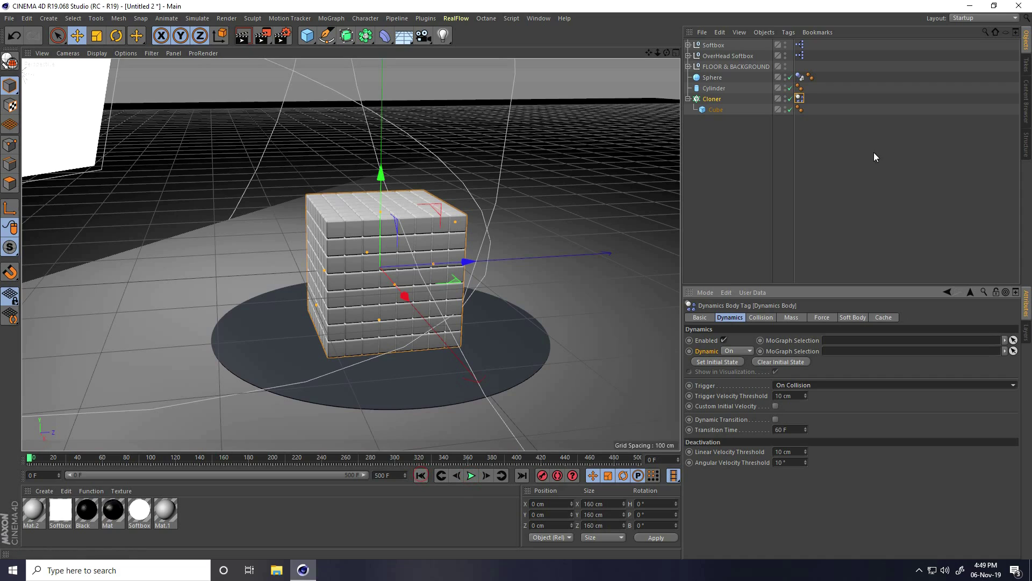
- Add a Collider Body tag to the Cylinder under the cubes
right_click(712, 87)
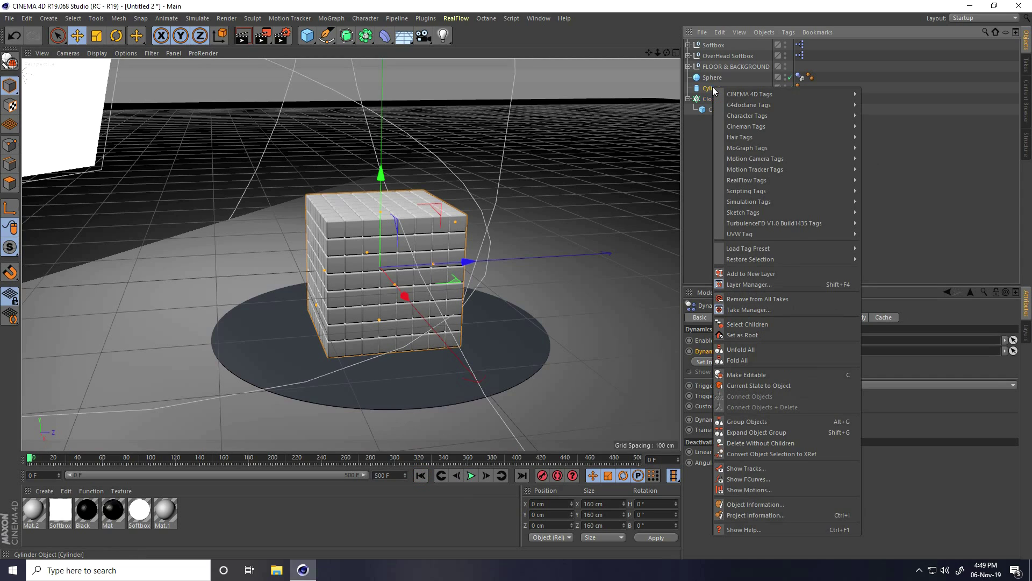
mouse_move(758, 202)
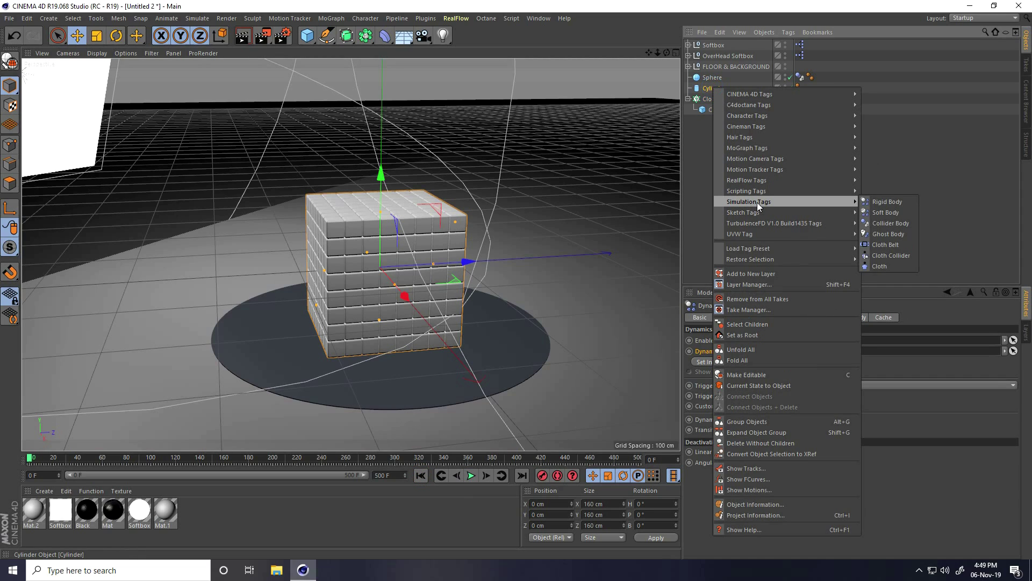
left_click(884, 223)
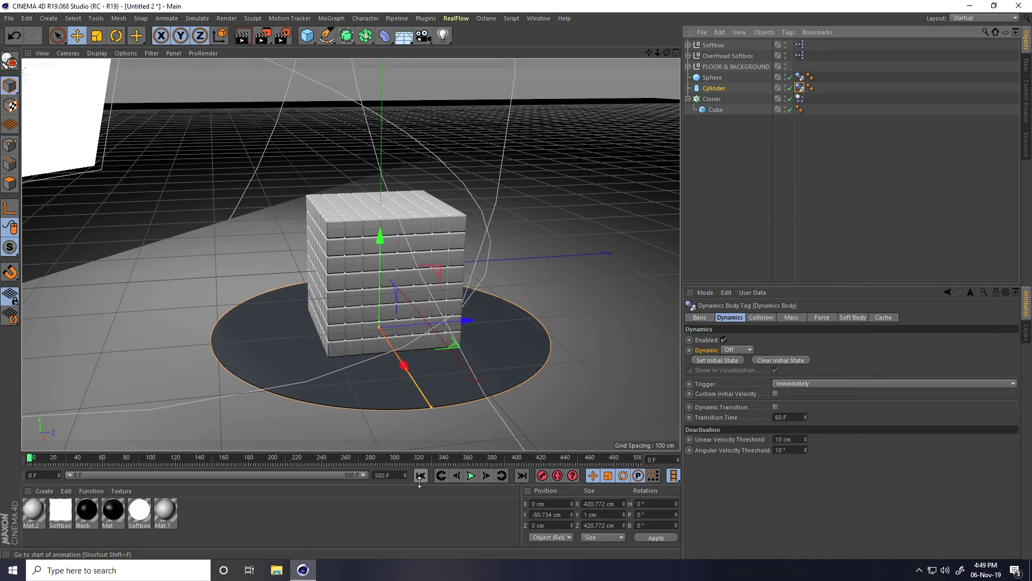
- Play the simulation to check how the cubes break apart and land on the disc, and rewind to frame 0
left_click(471, 475)
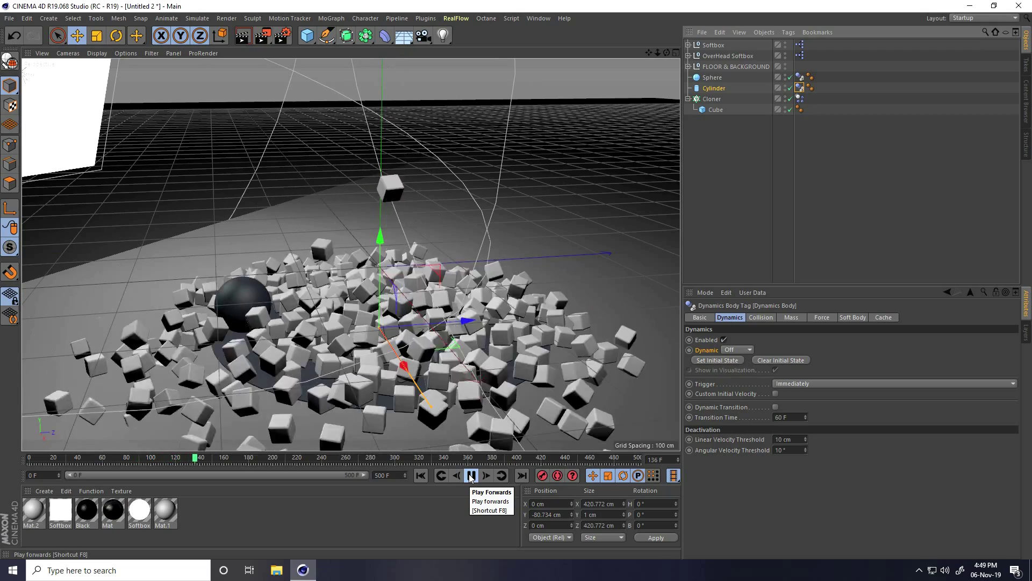
left_click(471, 476)
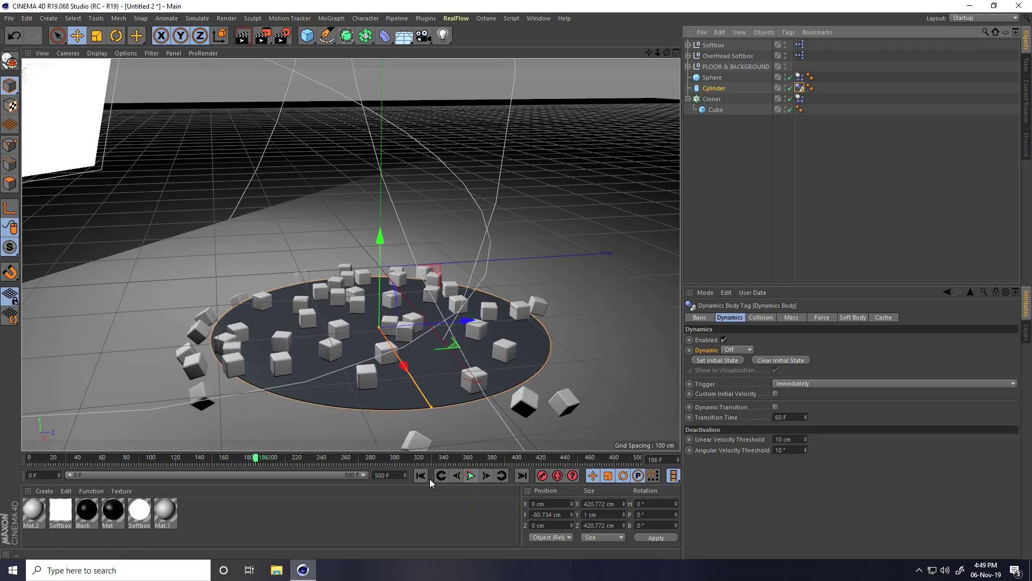
left_click(421, 475)
- Add a Collider Body tag to the Floor inside the FLOOR & BACKGROUND group
left_click_drag(390, 319, 489, 250, "alt")
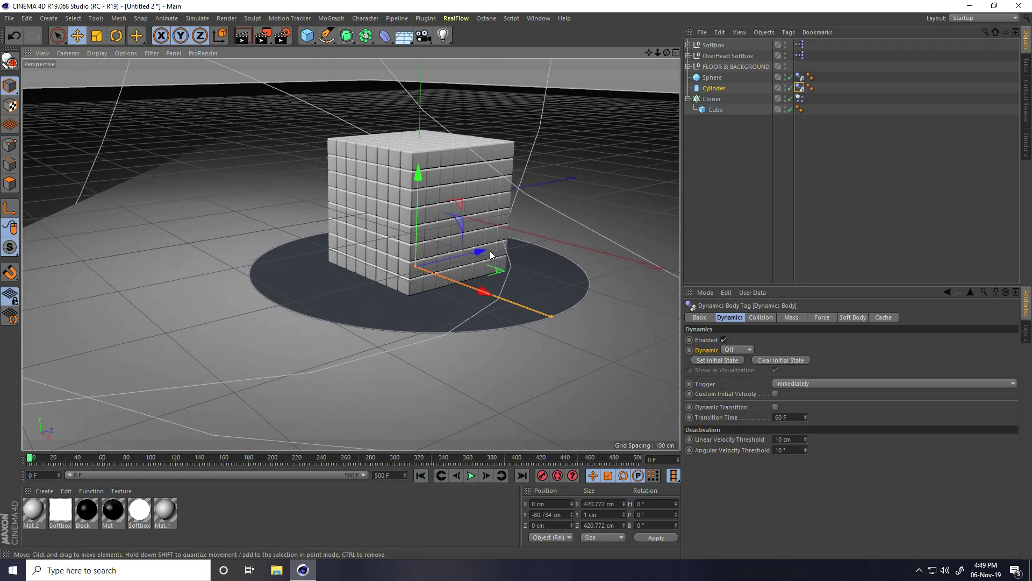
left_click(688, 67)
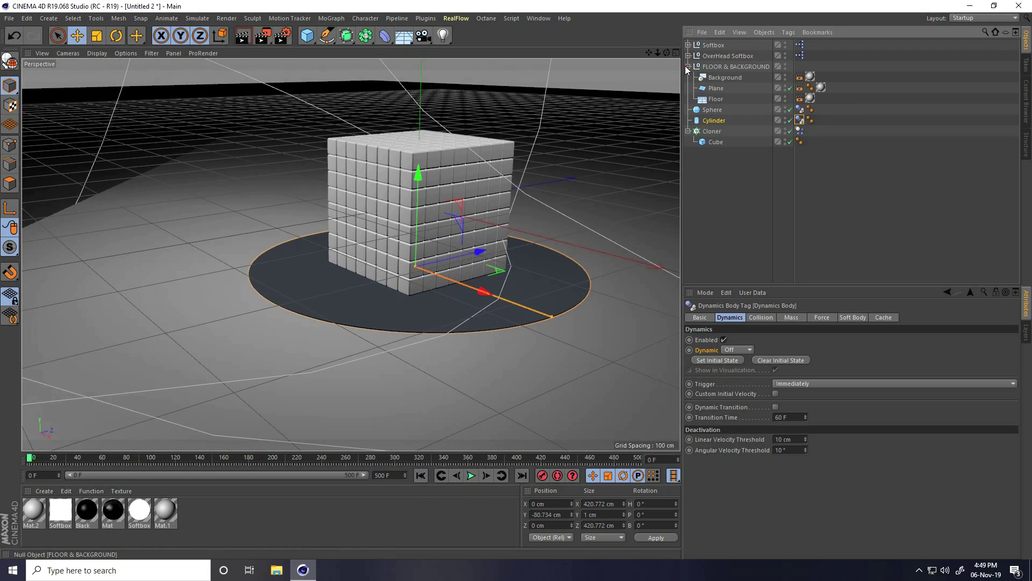
right_click(713, 99)
mouse_move(774, 215)
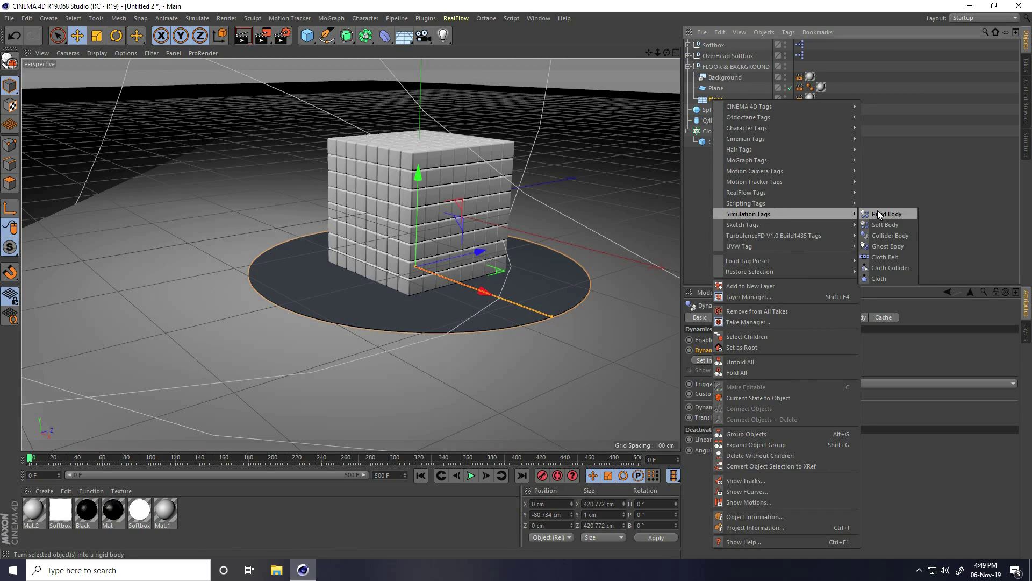
left_click(876, 237)
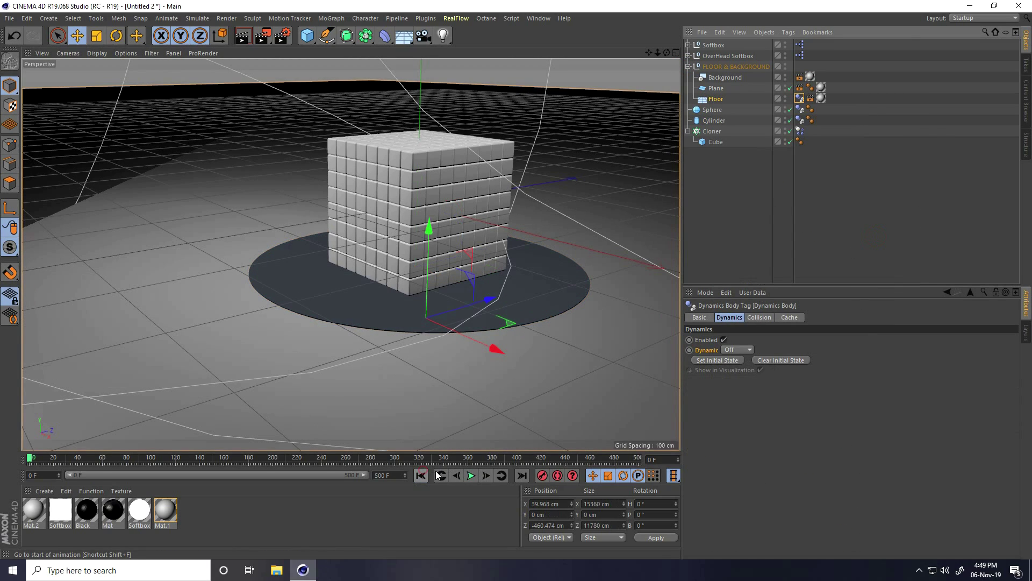
- Play the simulation twice to check how the cubes collide with the floor, and rewind to frame 0
left_click(471, 475)
middle_click_drag(431, 237, 423, 250, "alt")
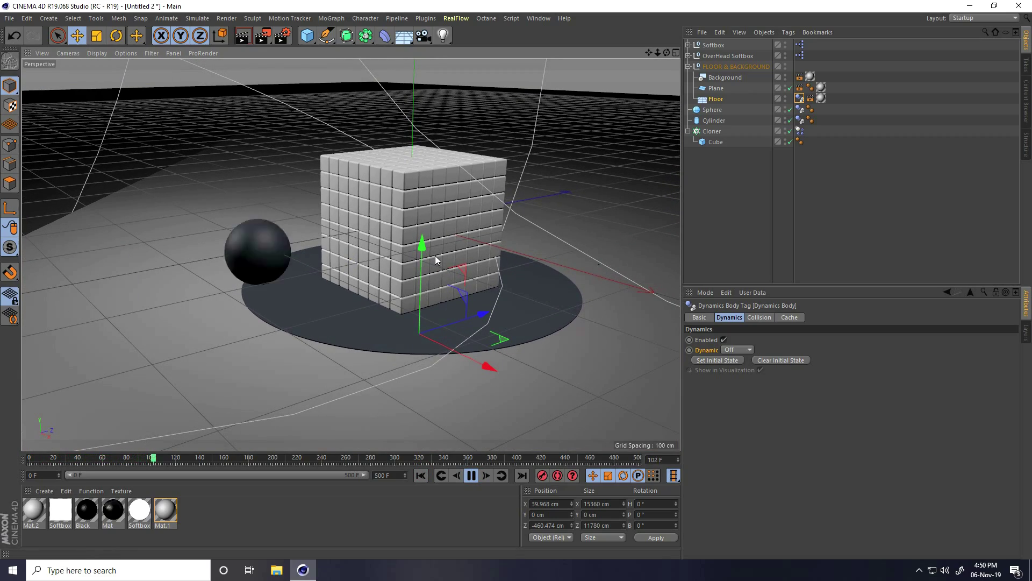
left_click(471, 475)
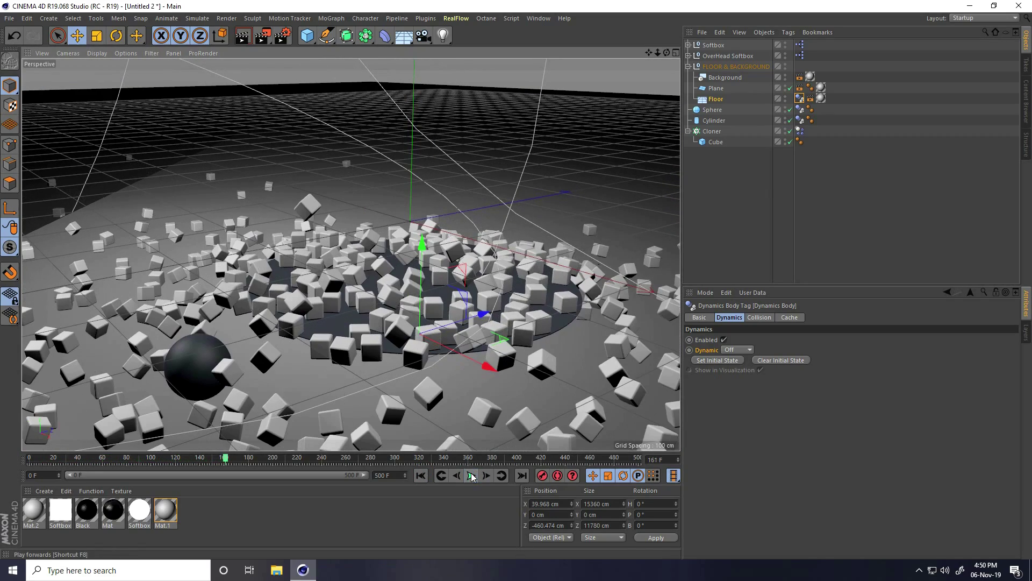
left_click(420, 476)
left_click(473, 476)
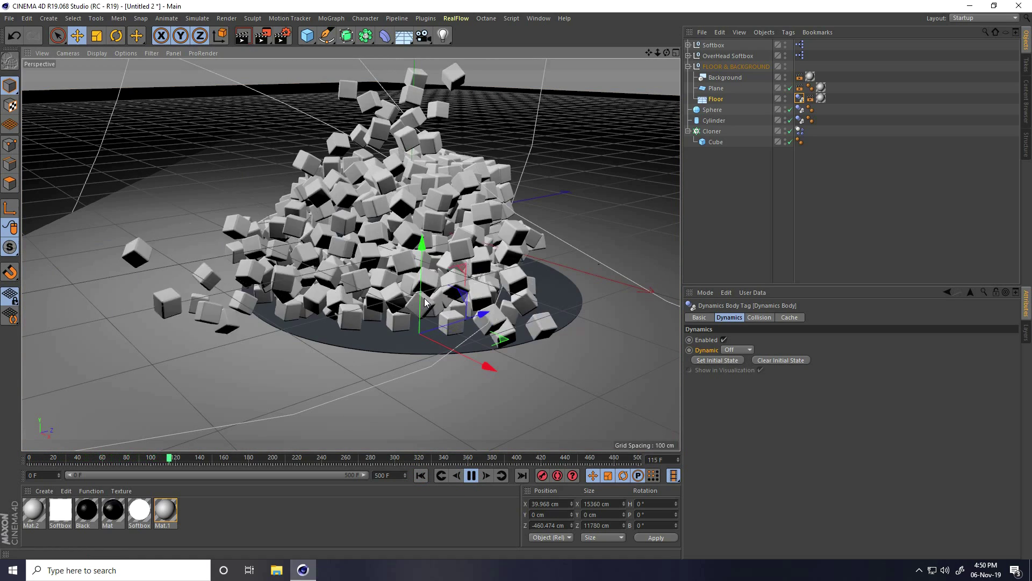
left_click(472, 475)
left_click(420, 476)
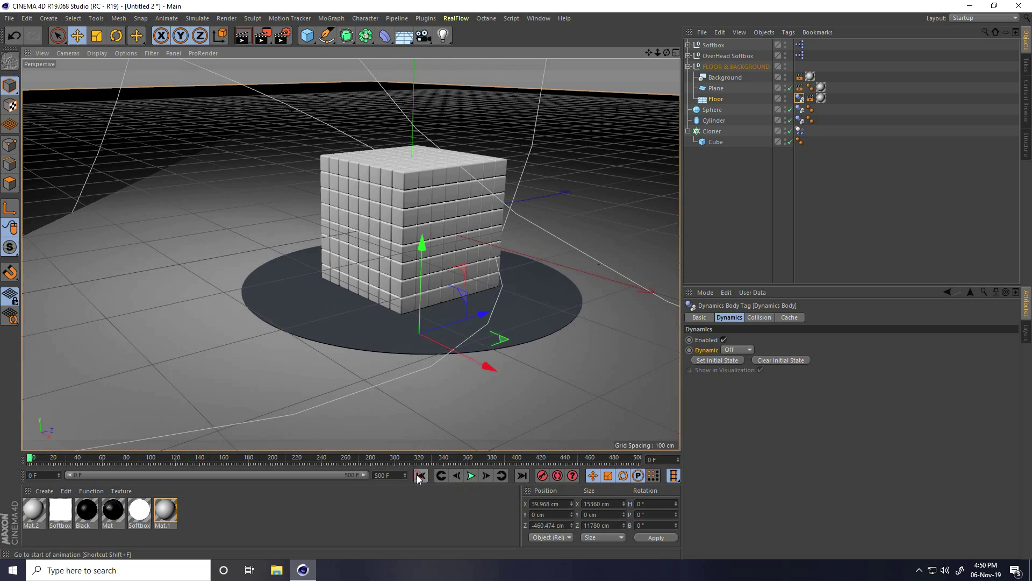
- Raise the sphere to a Y position of about 46 cm
left_click_drag(408, 253, 198, 272, "alt")
left_click(173, 279)
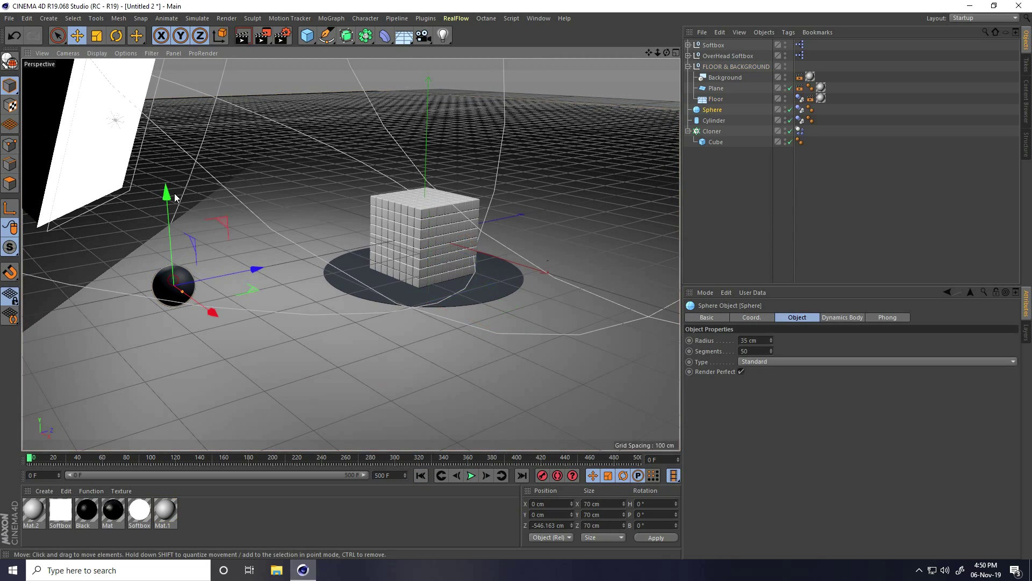
left_click_drag(168, 196, 167, 164)
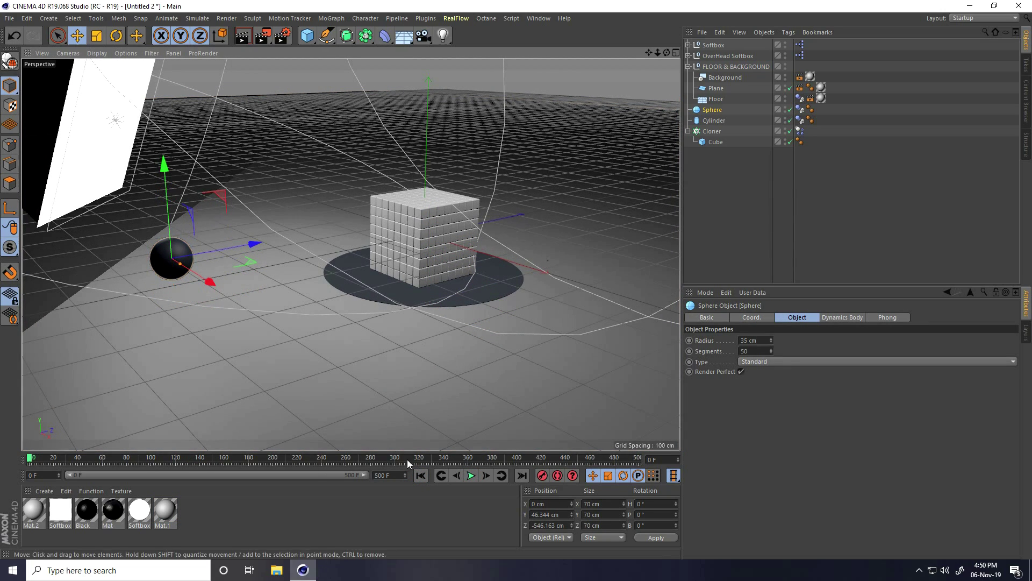
- Play the simulation twice to check the raised sphere's impact on the cubes, and rewind to frame 0
left_click(472, 475)
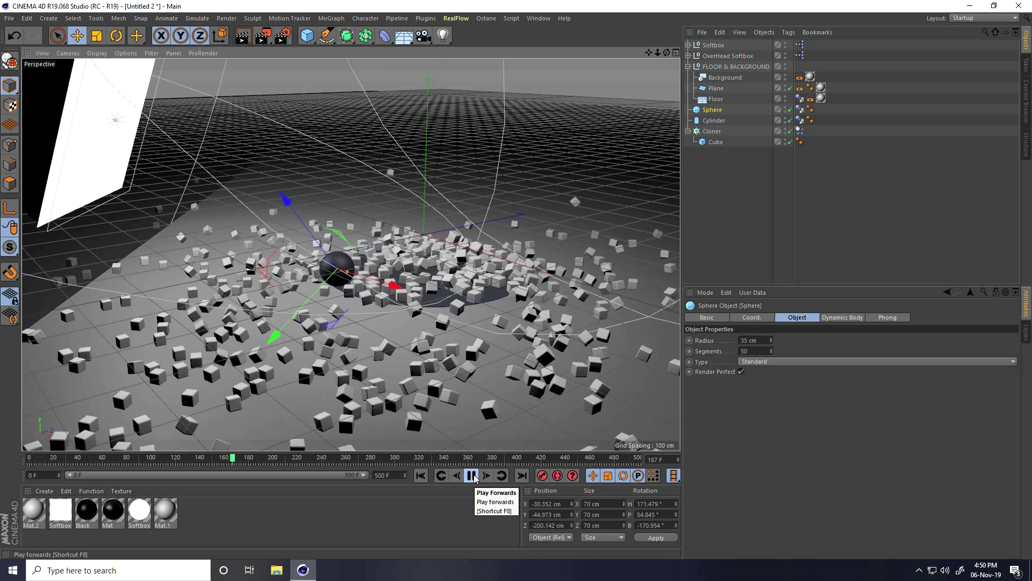
left_click(472, 476)
left_click(420, 475)
left_click(470, 476)
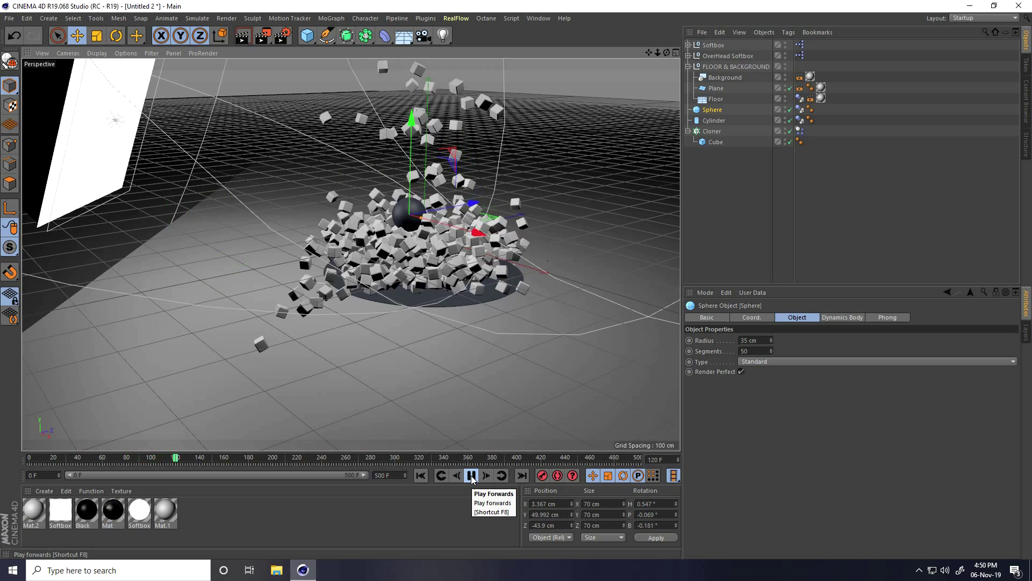
left_click(472, 475)
left_click(421, 475)
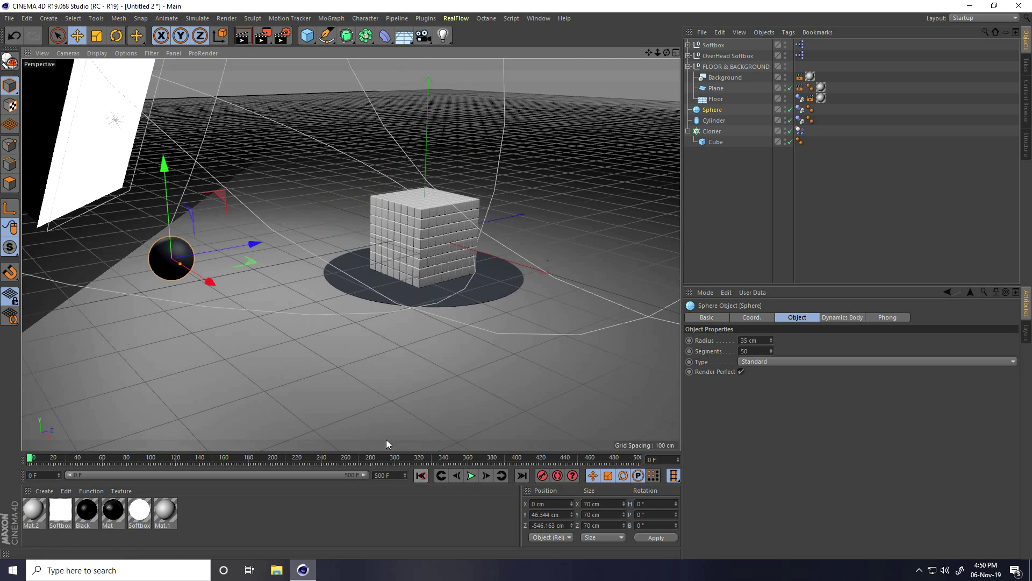
- Lower the sphere slightly to a Y position of about 42 cm
left_click_drag(164, 167, 165, 170)
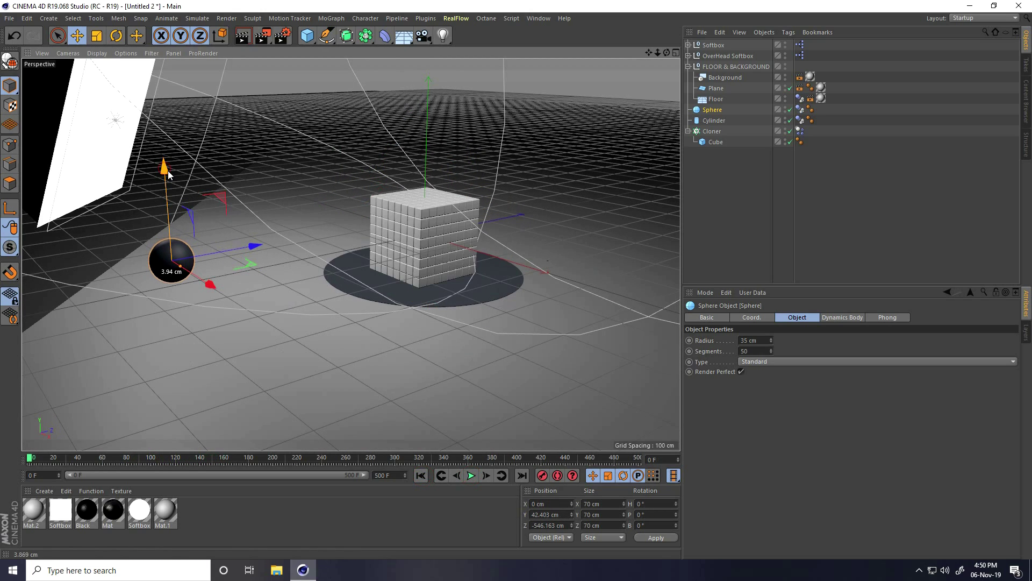
left_click(417, 476)
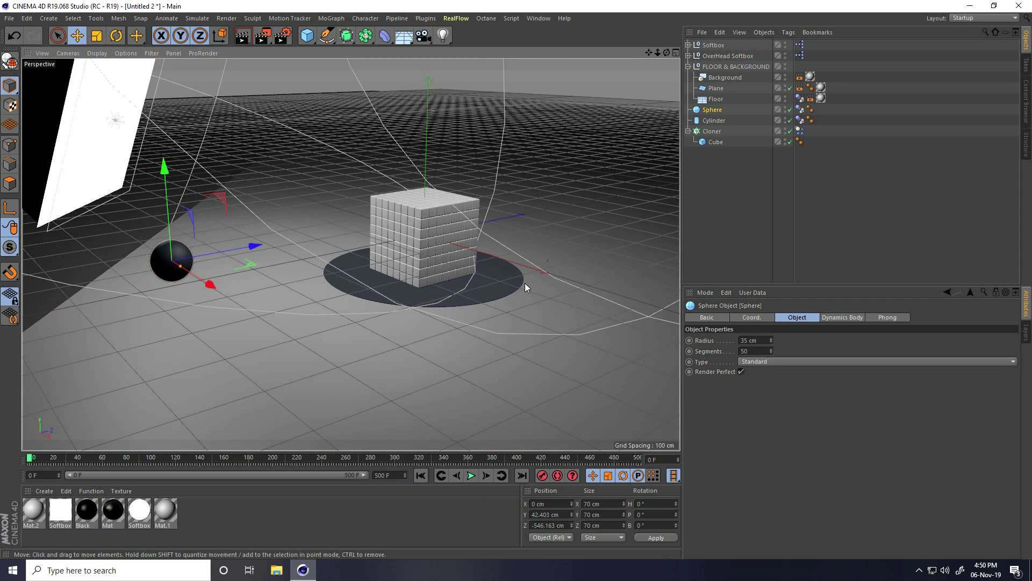
scroll(525, 283, "up", 2)
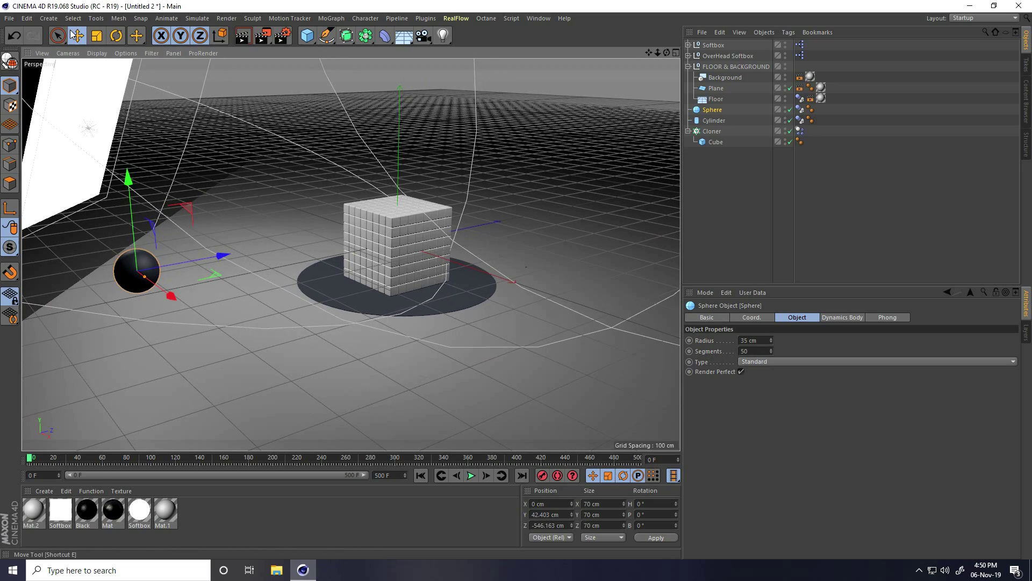
- Open the project's Dynamics settings and keyframe Time Scale at 100 % on frame 110
left_click(704, 292)
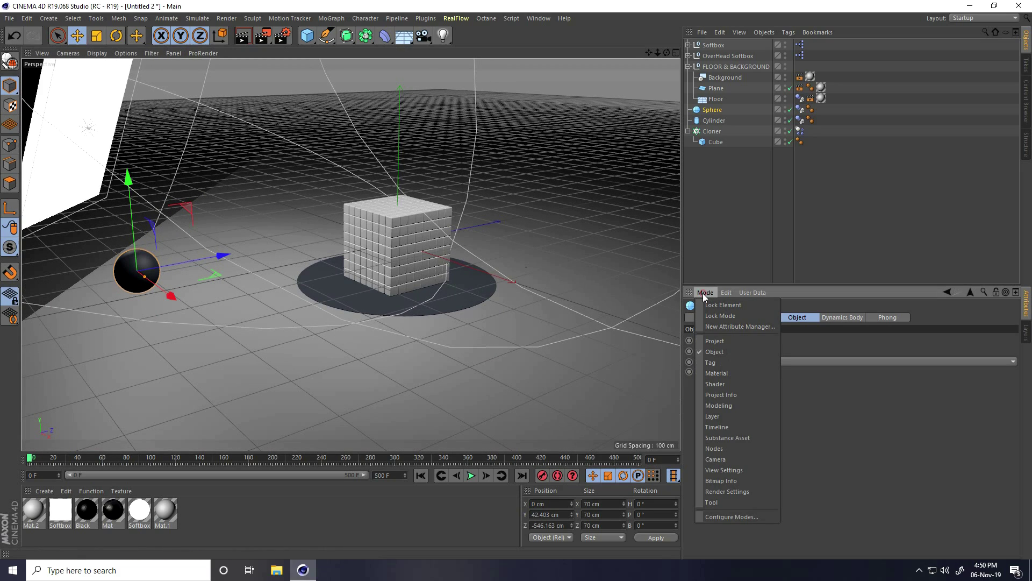
left_click(736, 344)
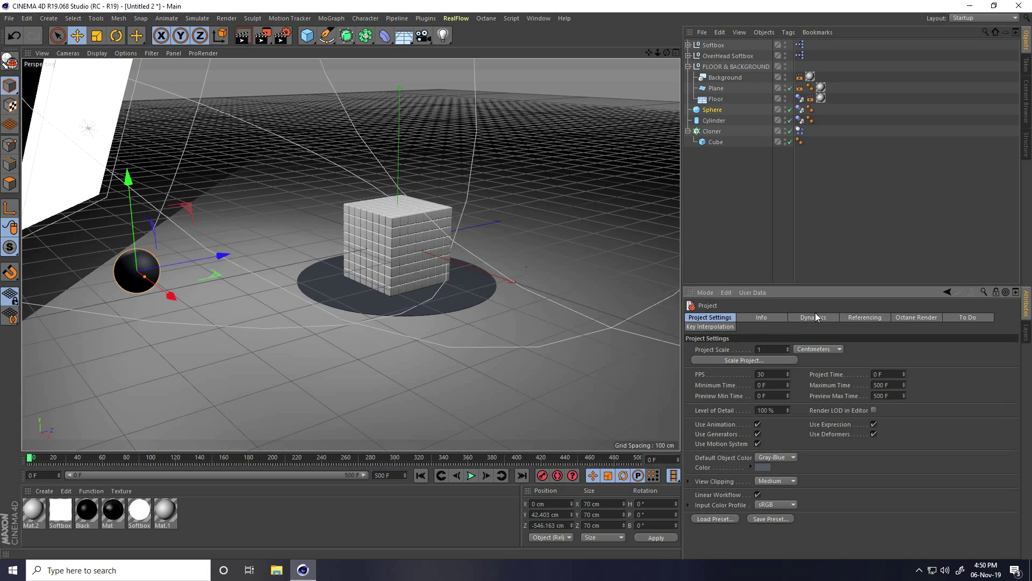
left_click(812, 319)
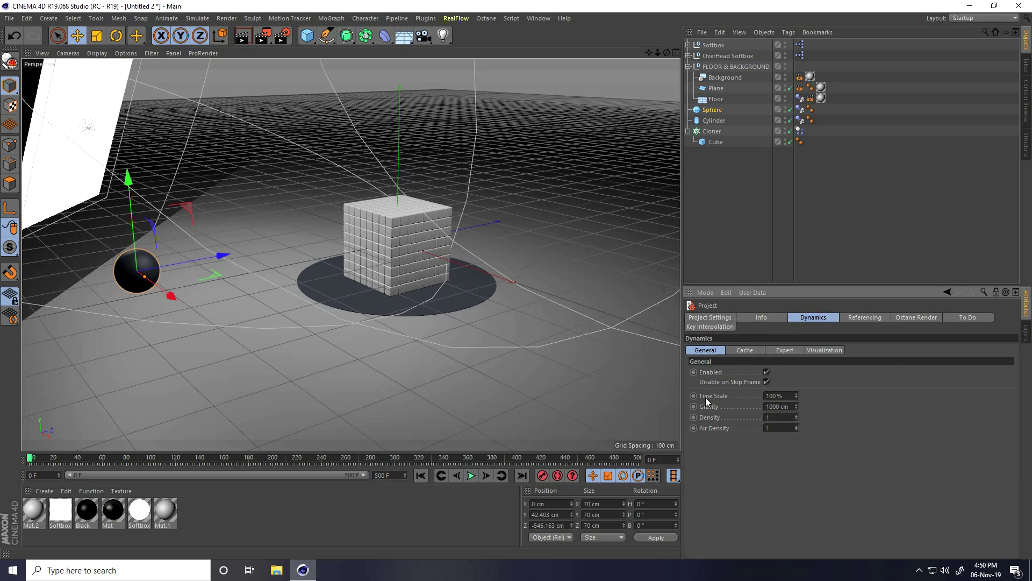
left_click(83, 462)
left_click(420, 475)
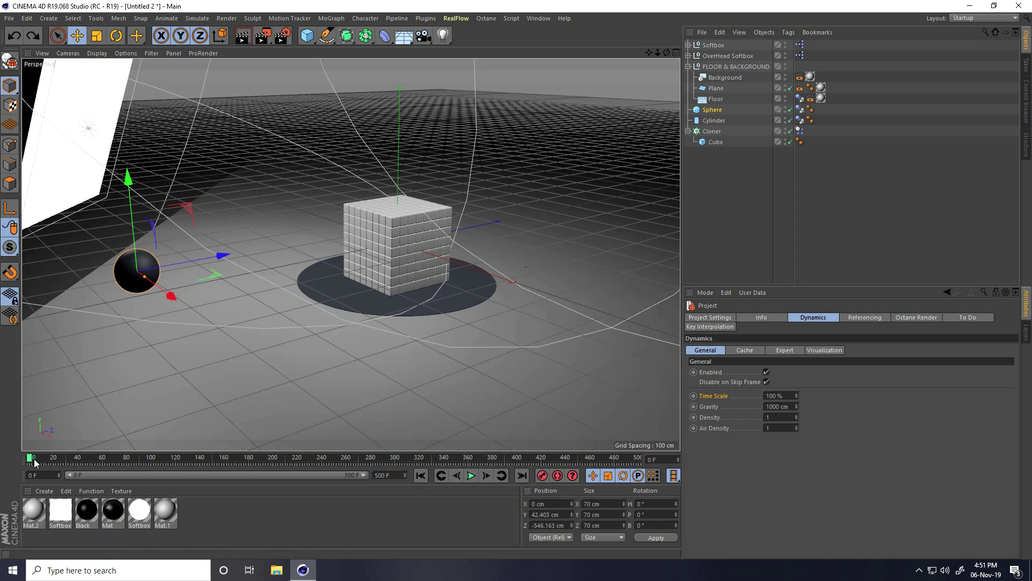
left_click_drag(31, 462, 164, 461)
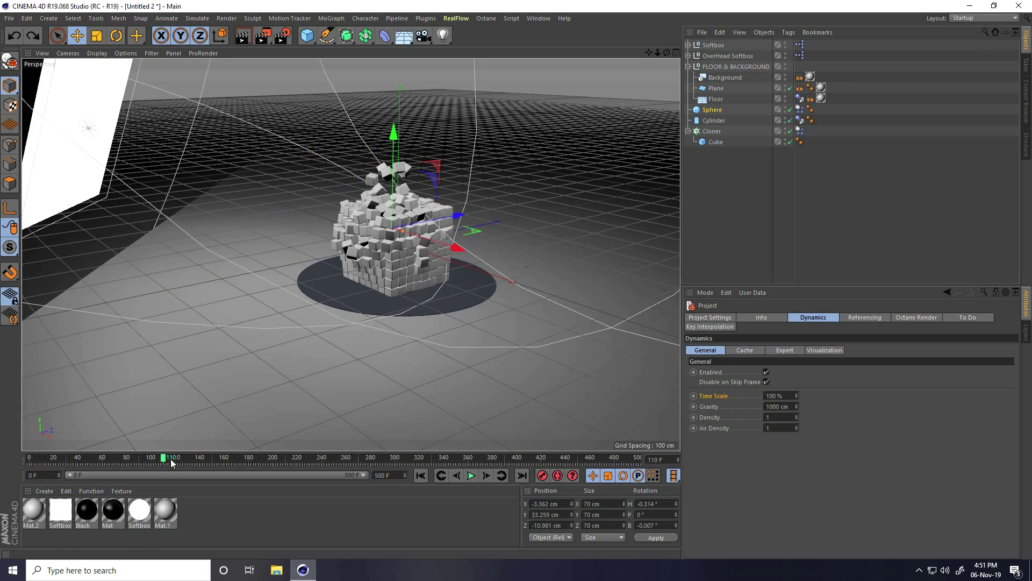
left_click(665, 459)
left_click(789, 396)
left_click(694, 395)
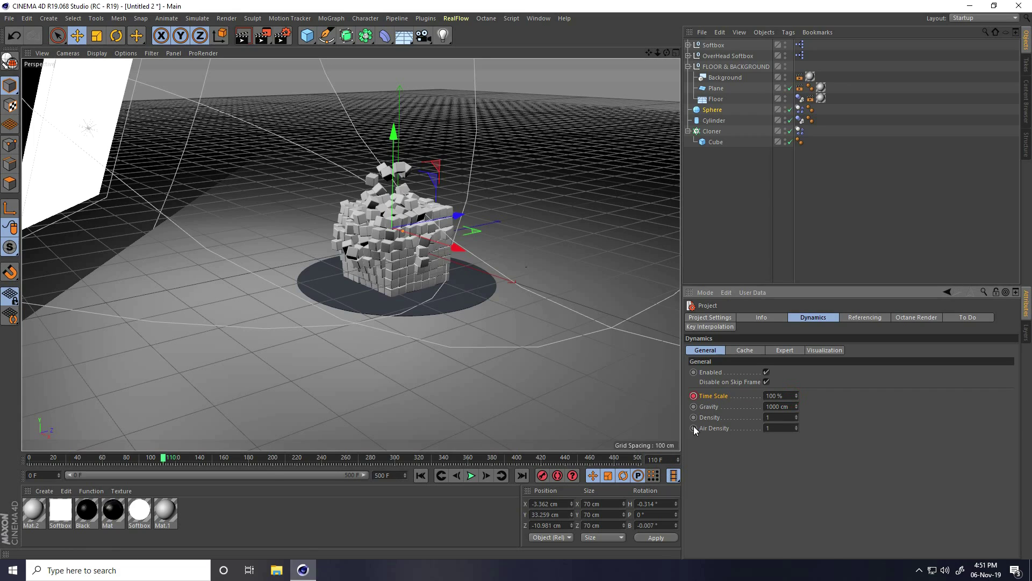
- Set the project's dynamics Time Scale to 0 % at frame 130 and keyframe it
left_click_drag(164, 461, 190, 462)
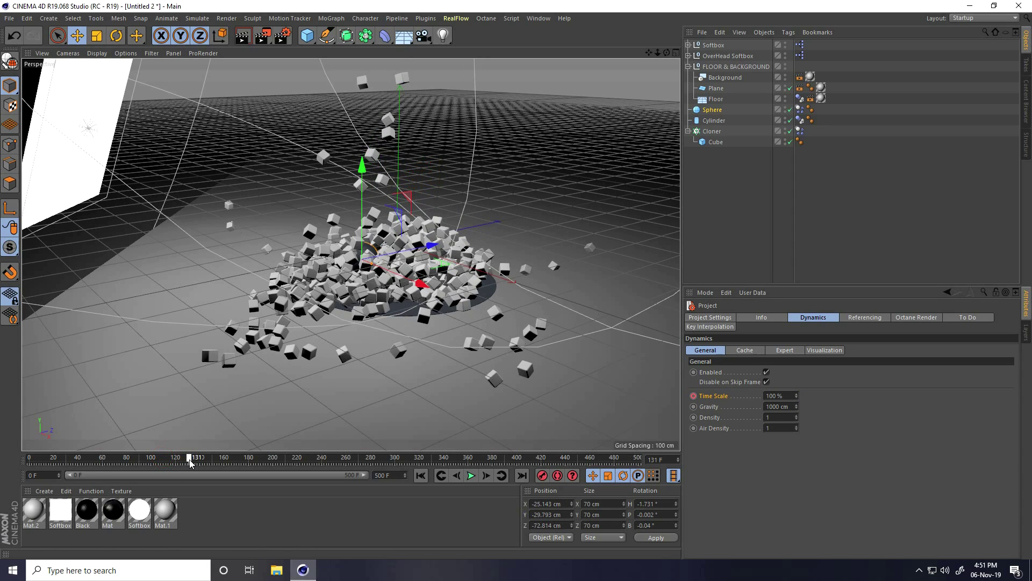
left_click(653, 460)
left_click(786, 396)
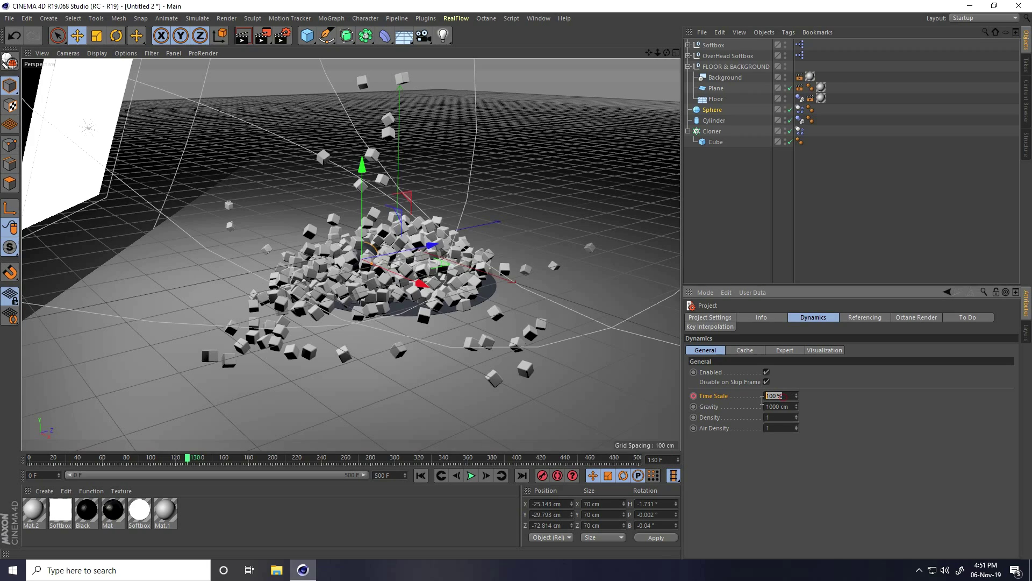
type("0")
key("Return")
left_click(693, 395, "ctrl")
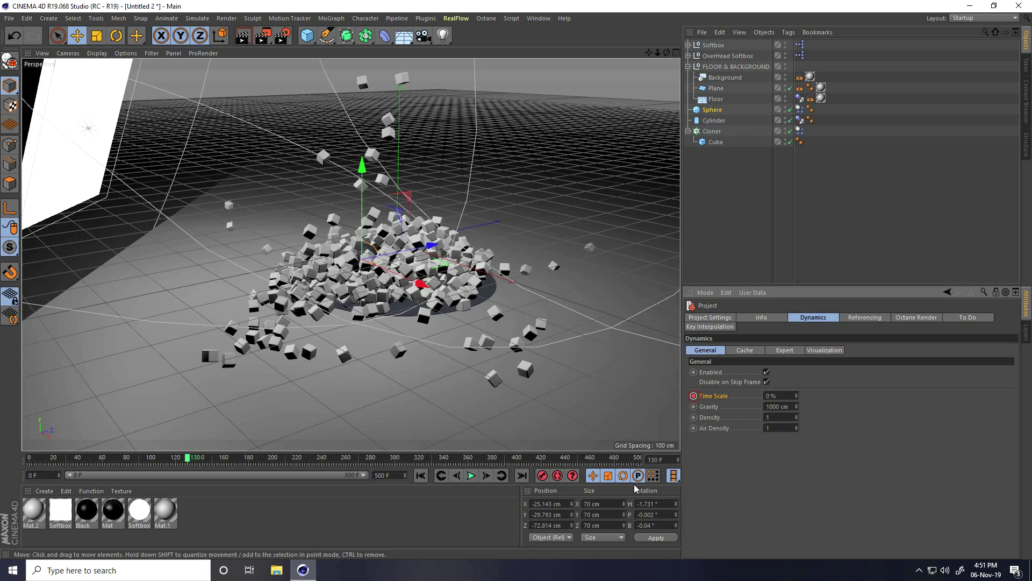
- Play the simulation from frame 0 to check the Time Scale slowdown on the impact, zooming in on the cubes before stopping playback
left_click(421, 476)
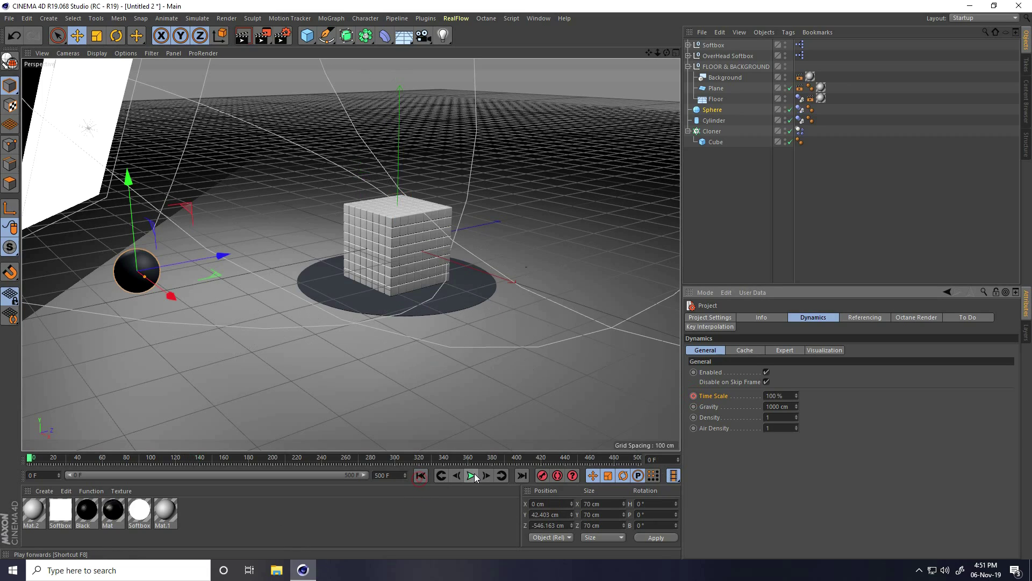
left_click(471, 475)
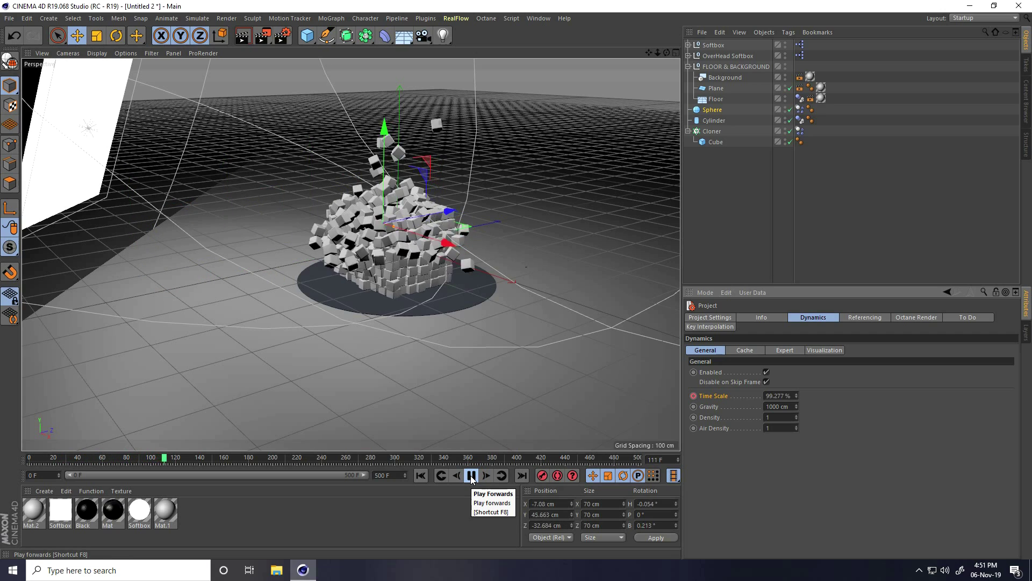
scroll(411, 206, "up", 5)
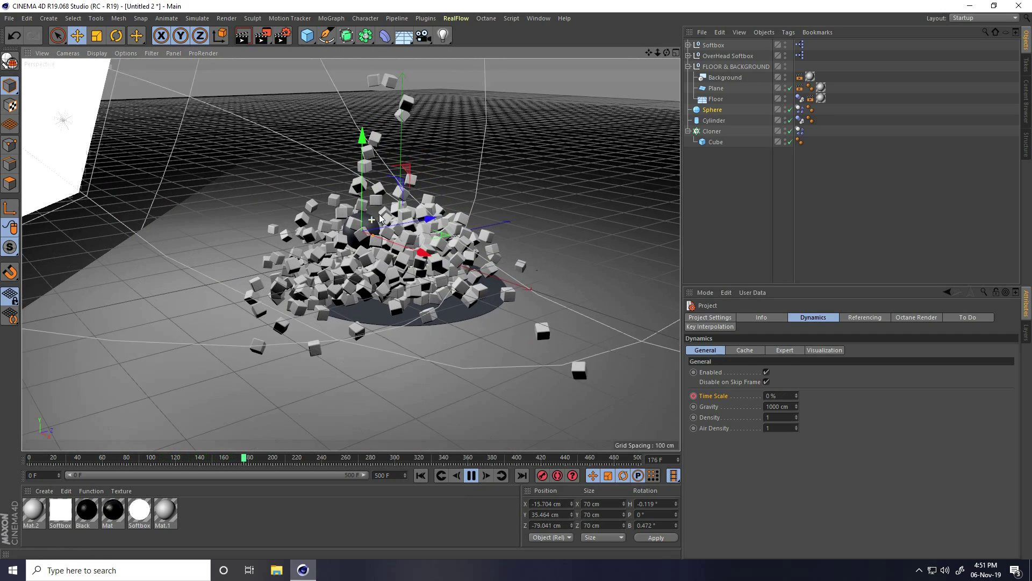
scroll(410, 206, "up", 2)
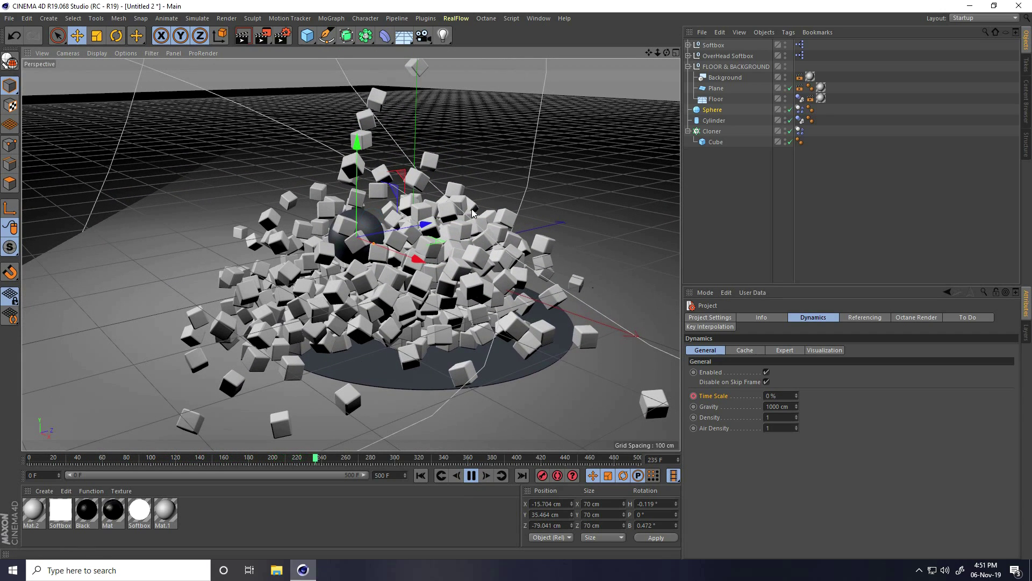
left_click(471, 475)
- Keyframe the project's Time Scale at 0 % on frame 230 and at 100 % on frame 250
left_click_drag(405, 462, 320, 459)
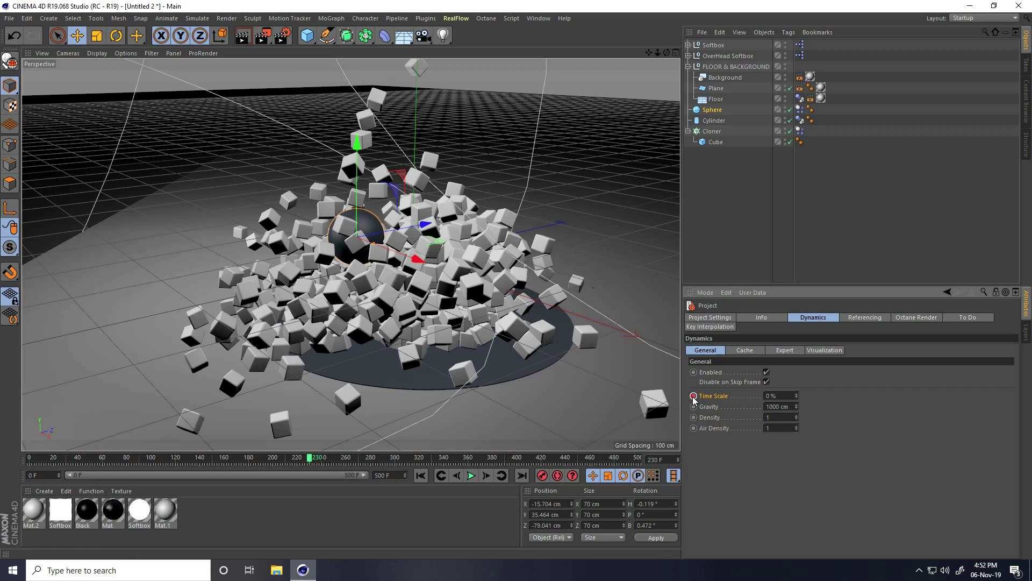
left_click_drag(309, 460, 320, 459)
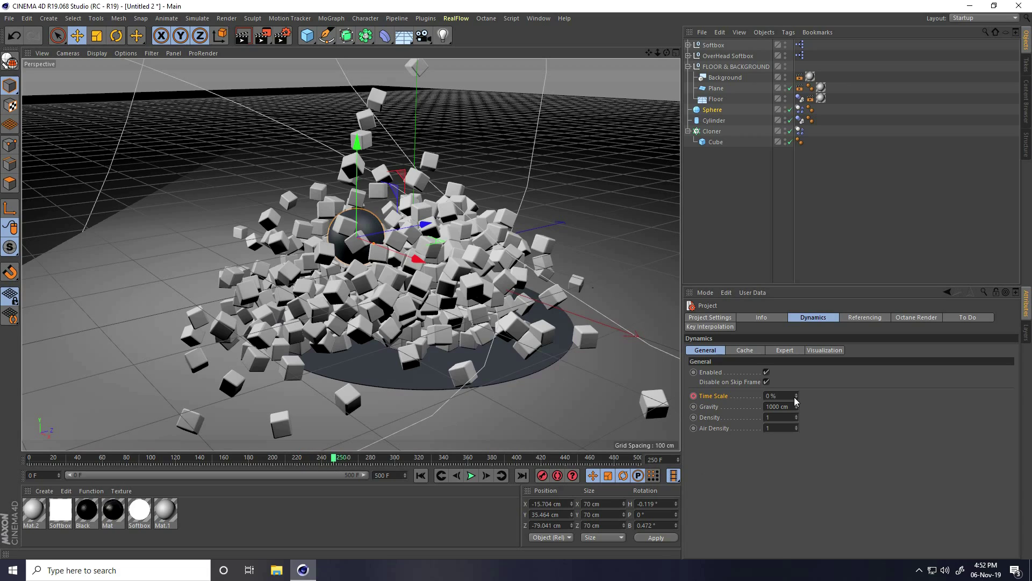
double_click(770, 395)
type("100")
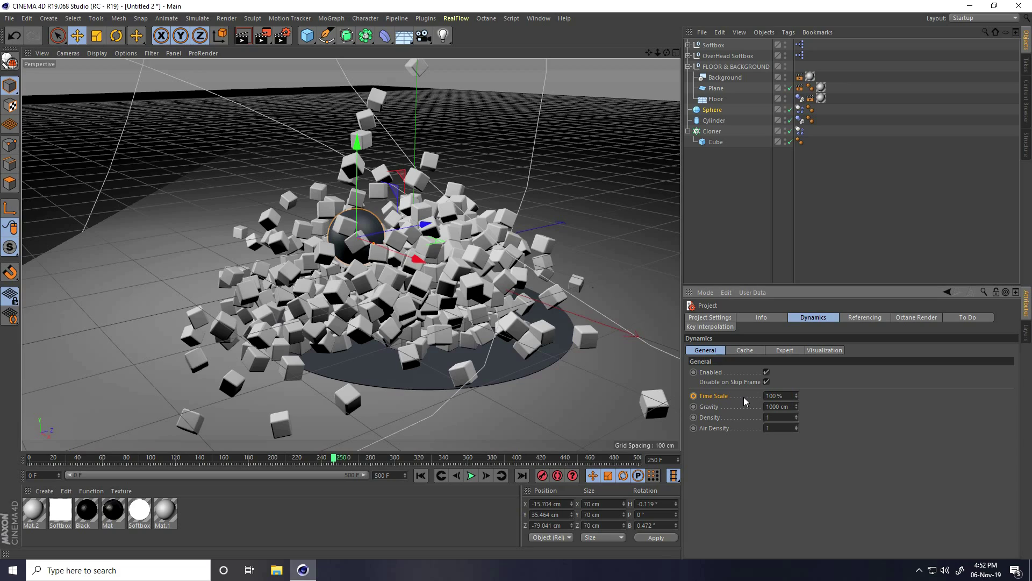
- Replay the simulation from the start to check how motion resumes after the freeze, and rewind to frame 0
left_click(421, 475)
left_click(470, 475)
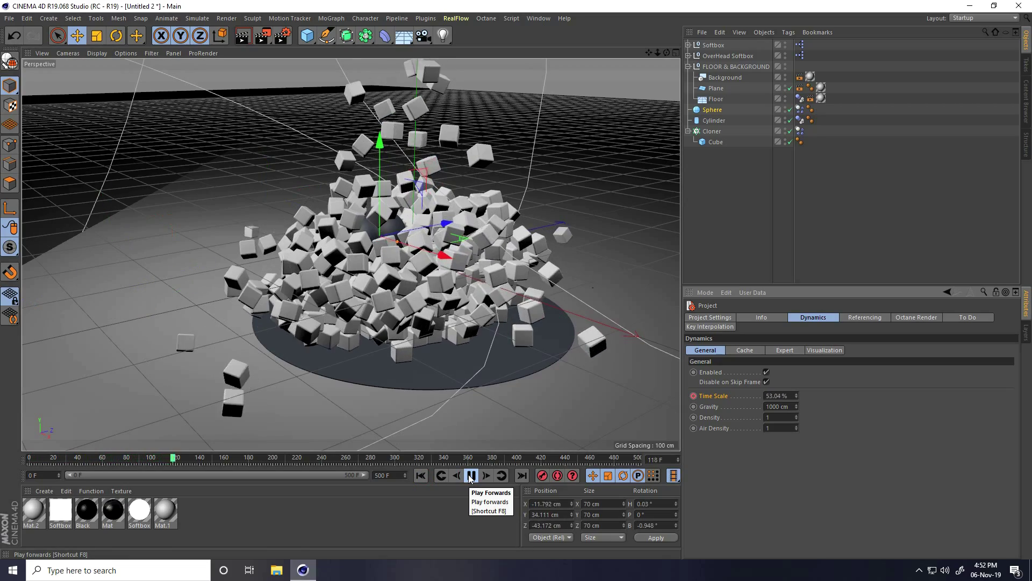
left_click_drag(383, 253, 403, 279, "alt")
left_click(471, 476)
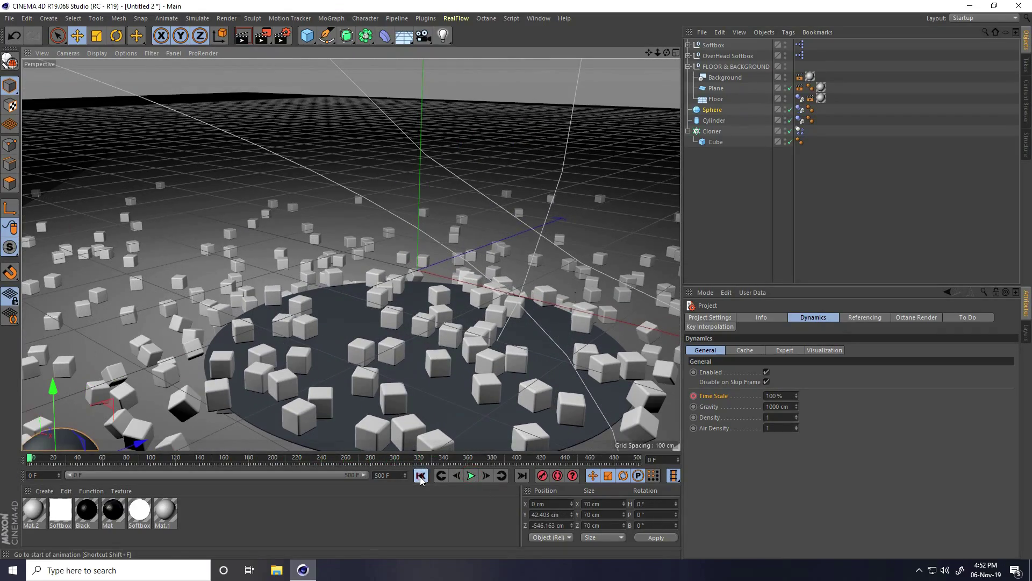
left_click(420, 475)
left_click_drag(340, 374, 337, 372, "alt")
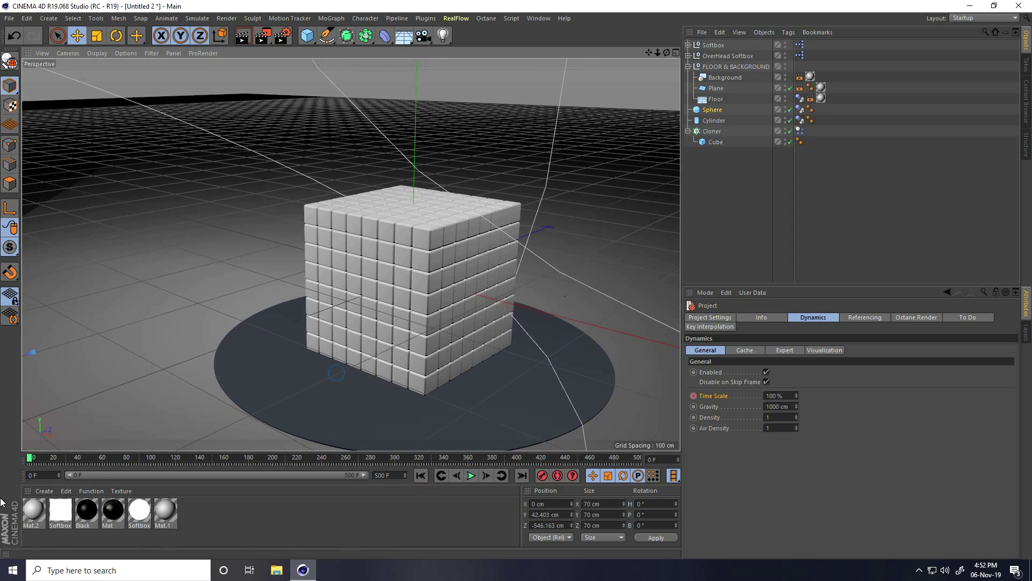
- Keyframe Time Scale at 100 % on frame 270 and at 0 % on frame 290
left_click_drag(33, 456, 360, 459)
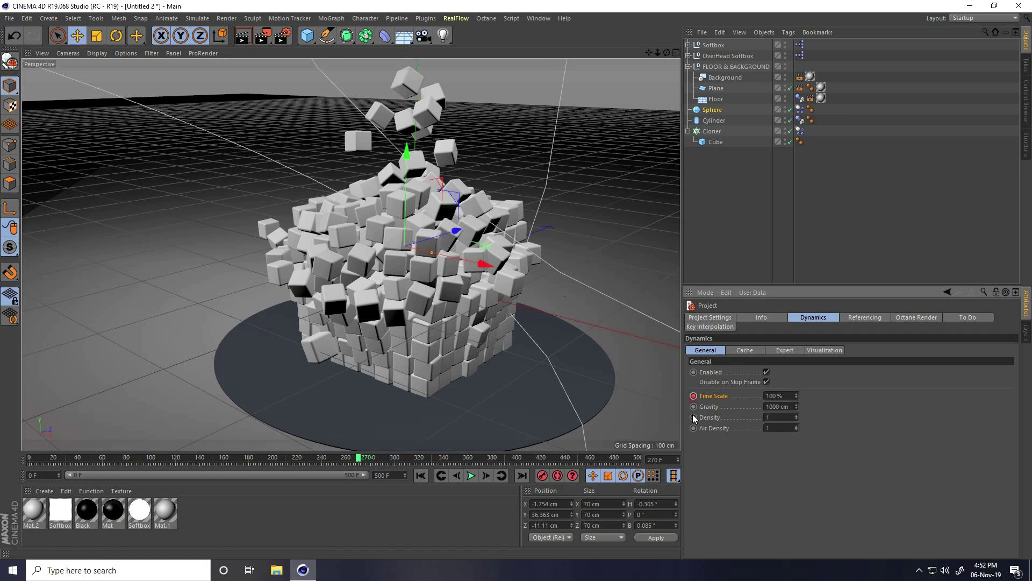
left_click_drag(360, 458, 383, 461)
left_click(792, 396)
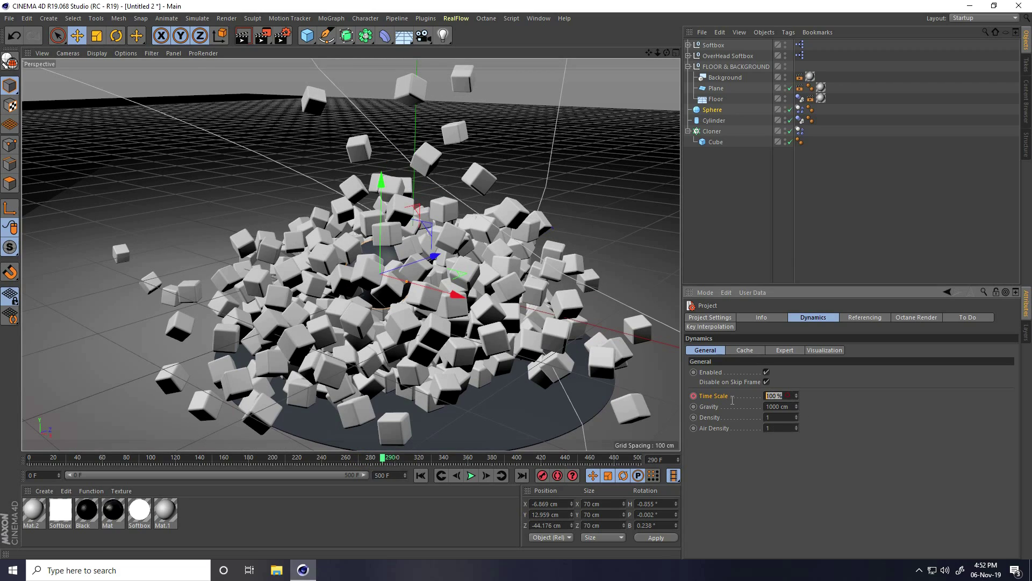
type("0")
key("Return")
left_click(693, 398, "ctrl")
- Keyframe Time Scale at 0 % on frame 380 and at 100 % on frame 400
mouse_move(384, 461)
left_mouse_down()
mouse_move(540, 467)
mouse_move(493, 466)
left_mouse_up()
left_click_drag(493, 461, 518, 461)
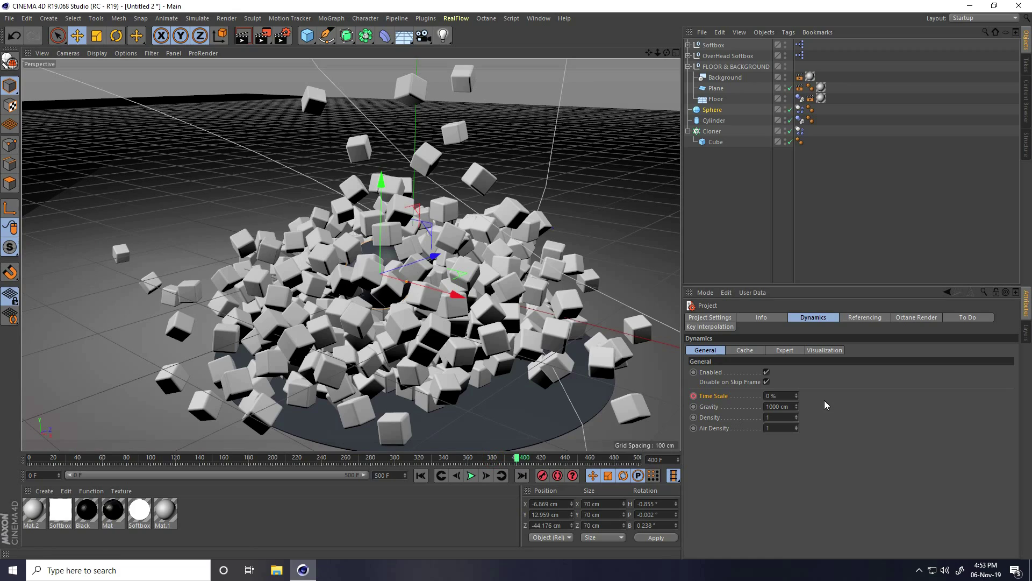
left_click(789, 395)
type("100")
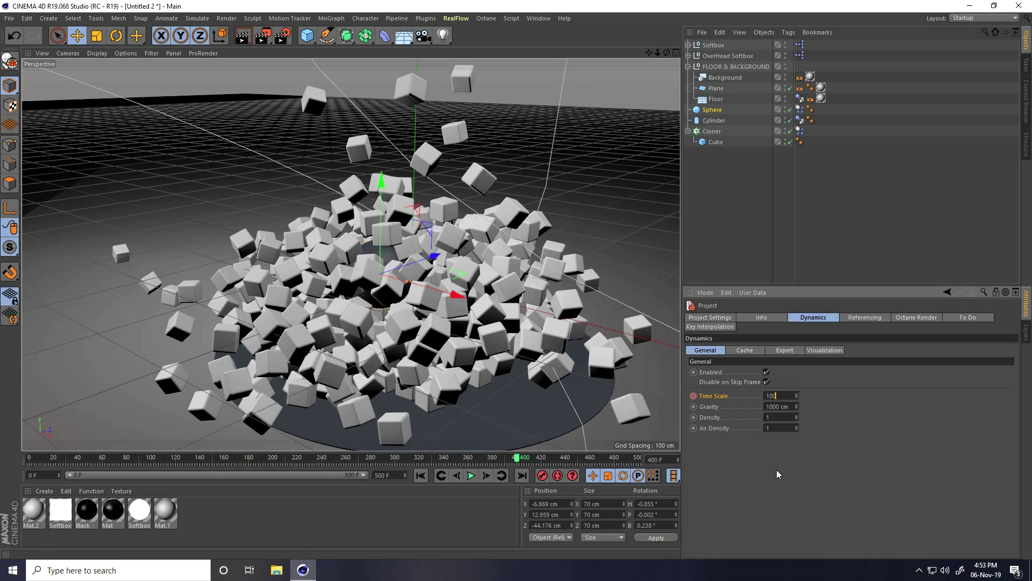
key("Return")
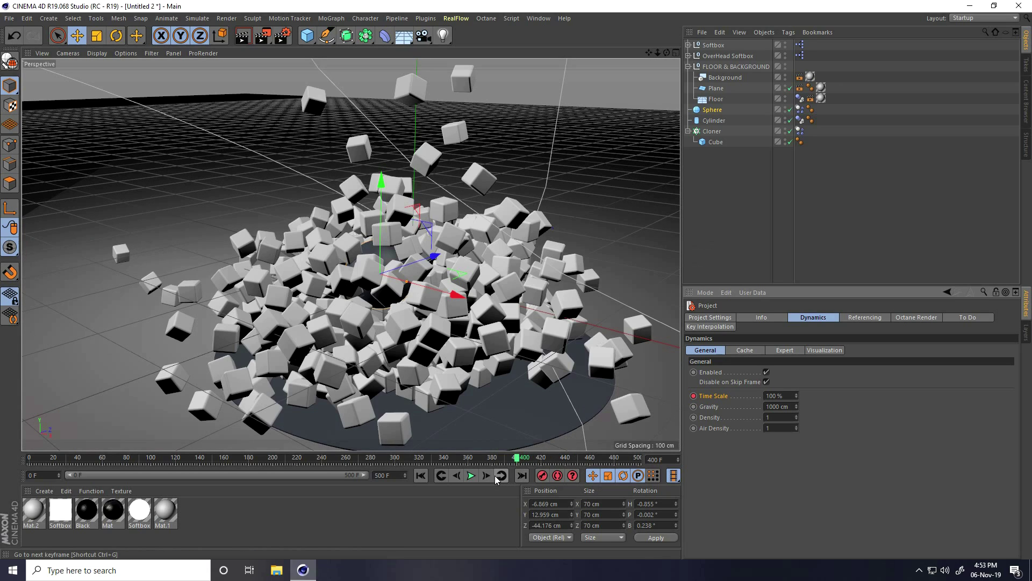
- Open the F-Curve timeline, examine the Dynamics Time Scale curve across all its keys, and close the timeline
left_click(538, 18)
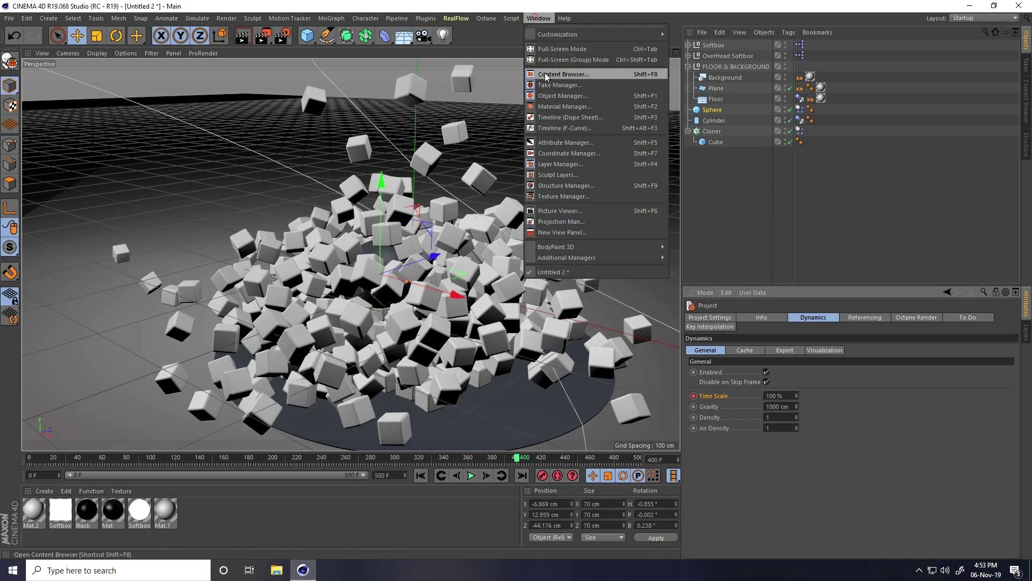
left_click(578, 128)
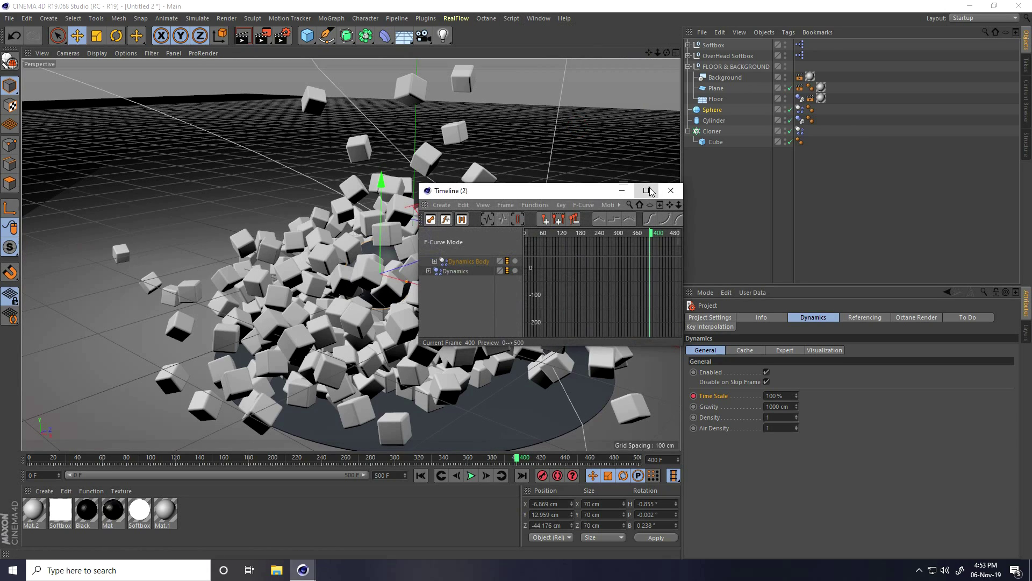
left_click(647, 190)
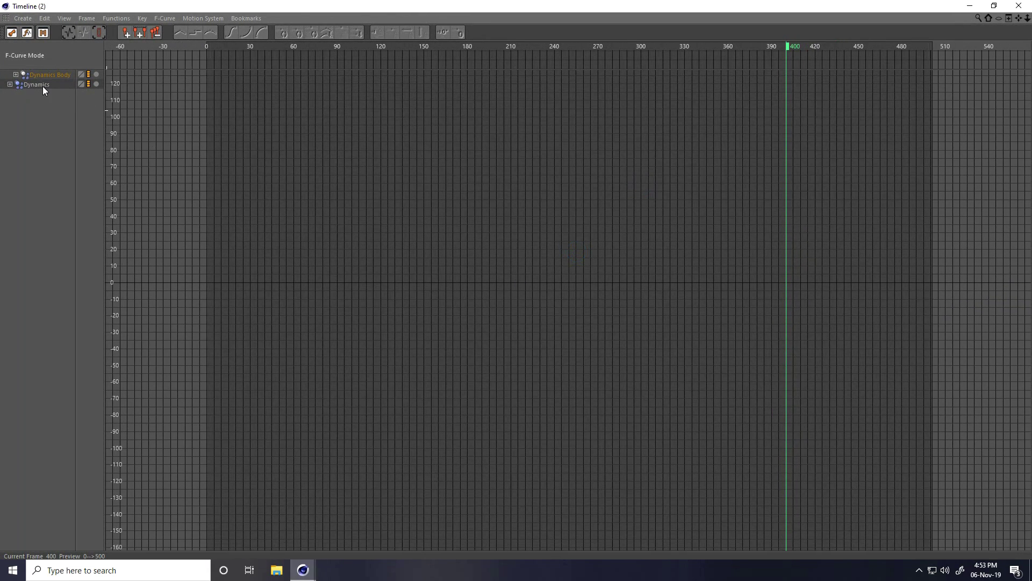
left_click(40, 85)
middle_click_drag(517, 280, 516, 279, "alt")
right_click_drag(372, 214, 267, 225, "alt")
left_click_drag(174, 192, 730, 330)
left_click(10, 85)
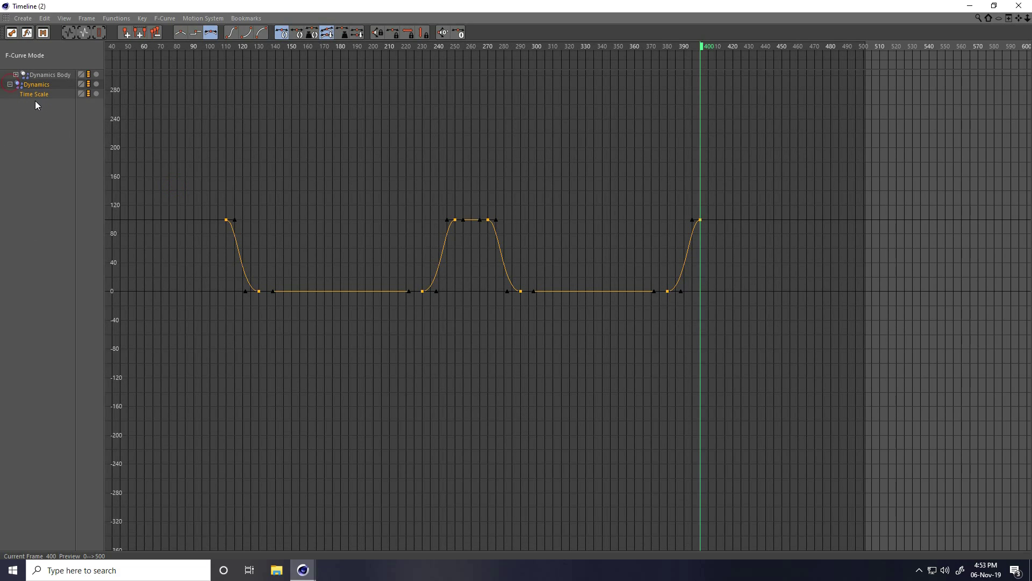
left_click_drag(185, 187, 810, 350)
key("h")
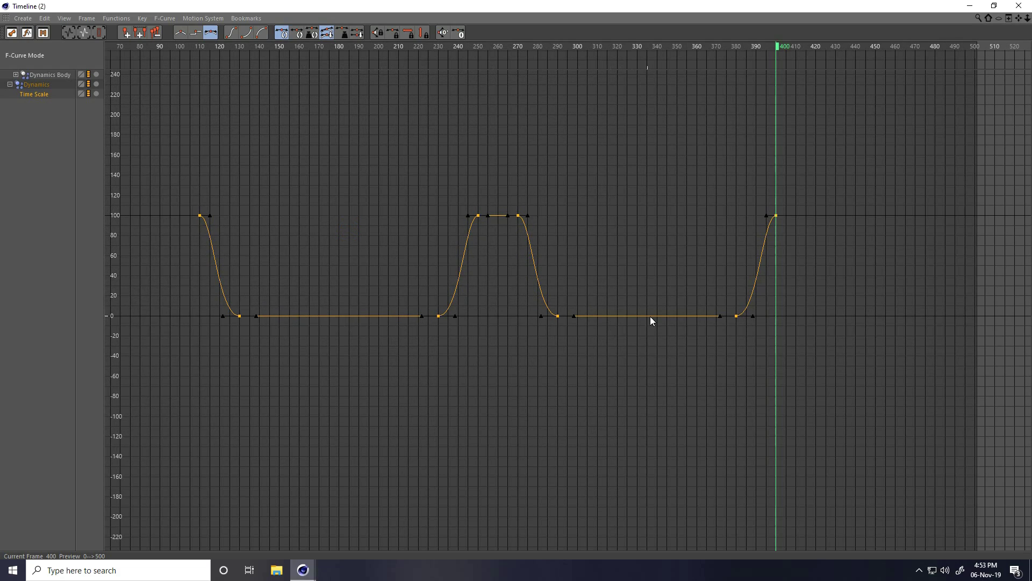
left_click(1021, 6)
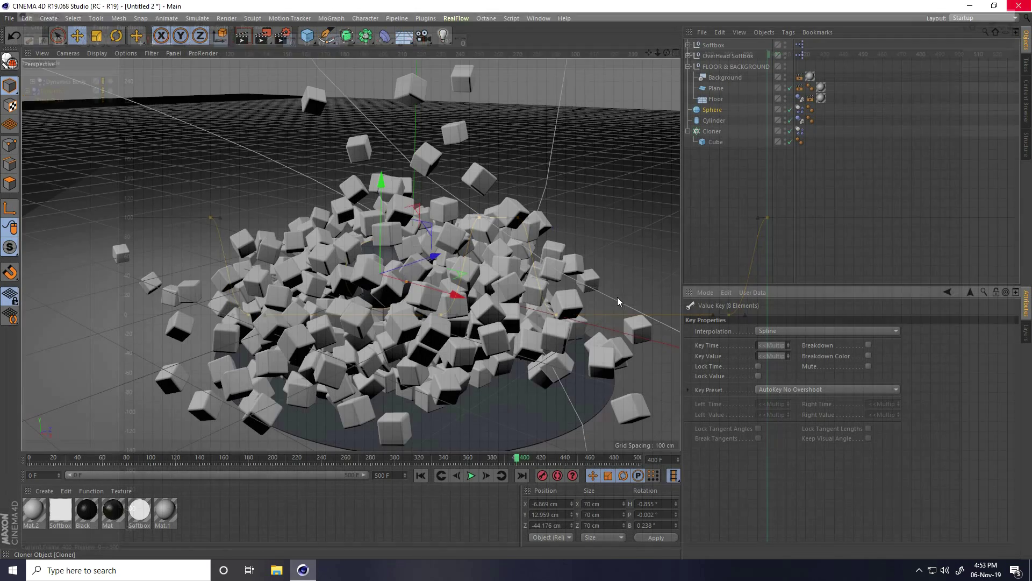
- Play the full simulation to check both Time Scale freezes, and return to frame 0
left_click(422, 475)
left_click(472, 477)
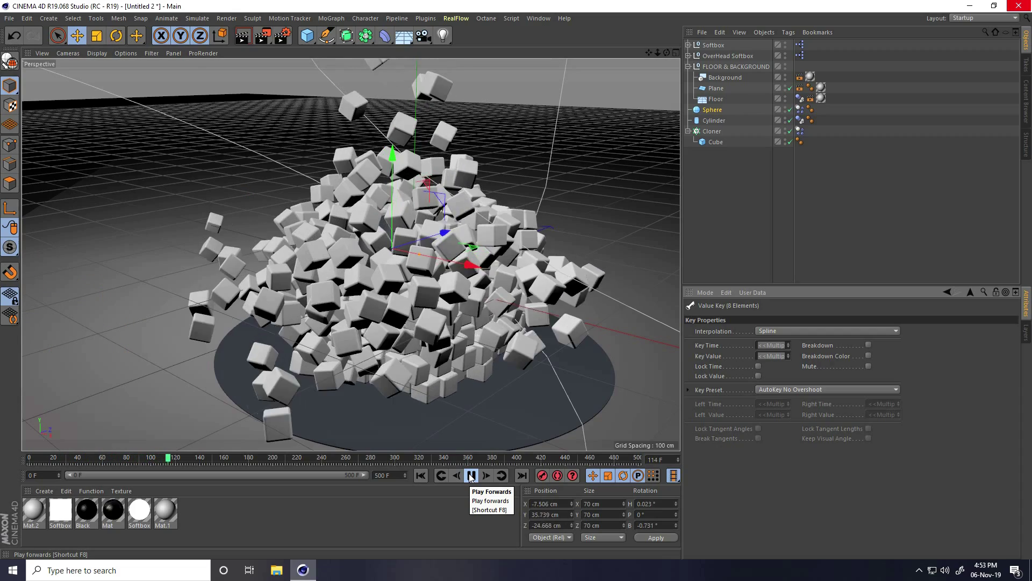
middle_click_drag(456, 370, 428, 316, "alt")
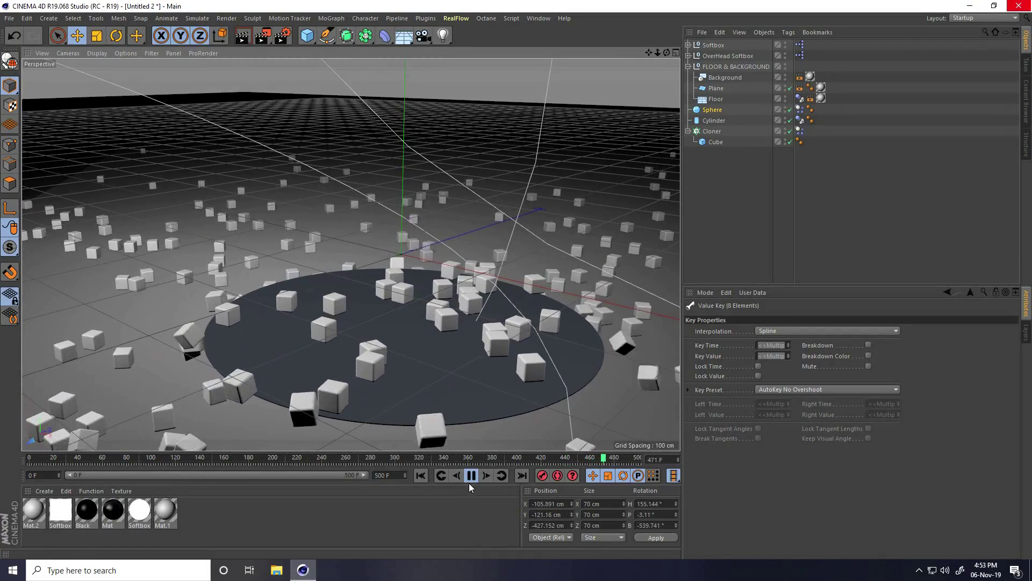
left_click(471, 476)
left_click(421, 475)
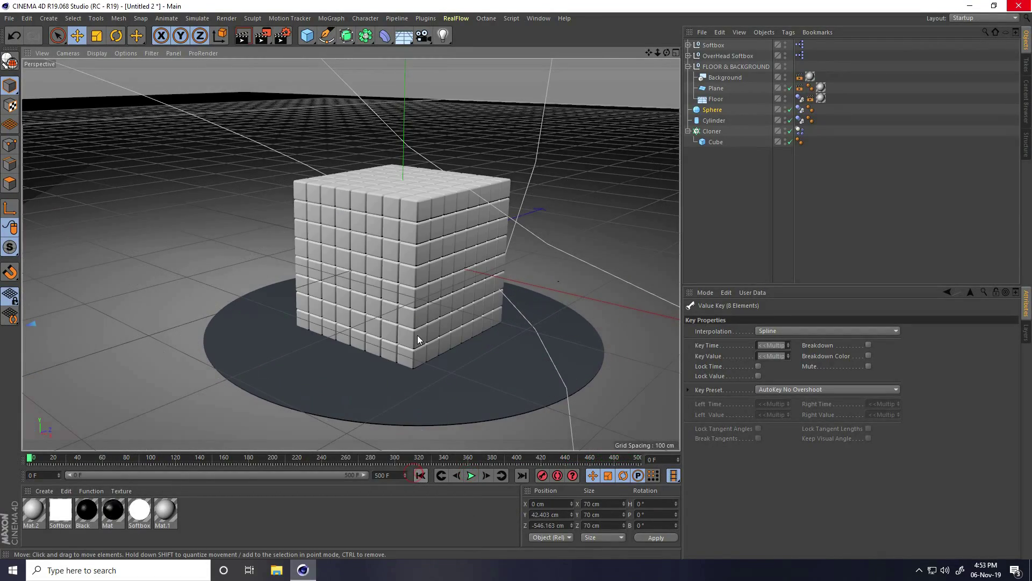
- Show the sphere's Dynamics Body settings, replay the simulation from a wider view, and rewind to frame 0
left_click_drag(419, 339, 282, 372, "alt")
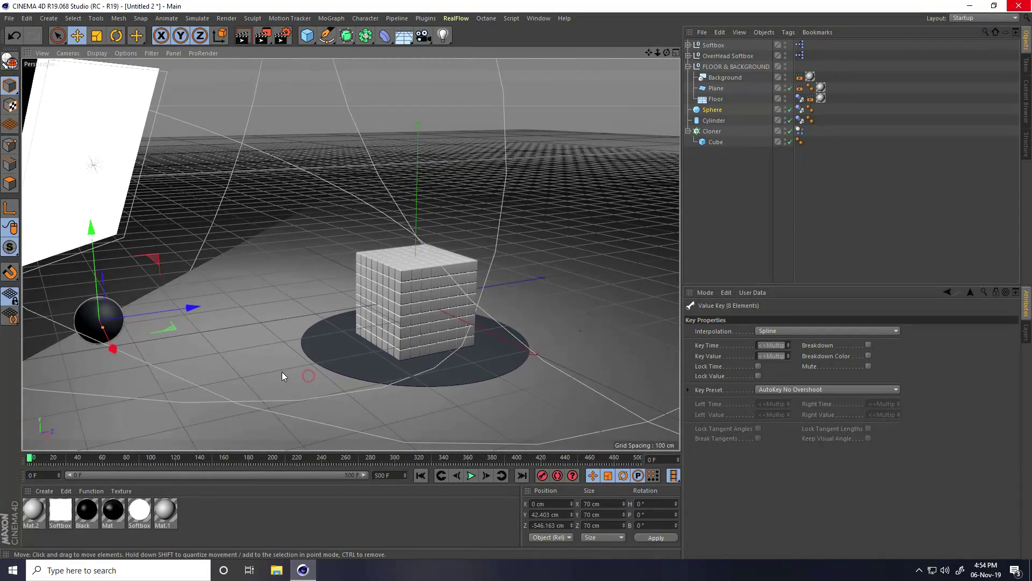
left_click(799, 109)
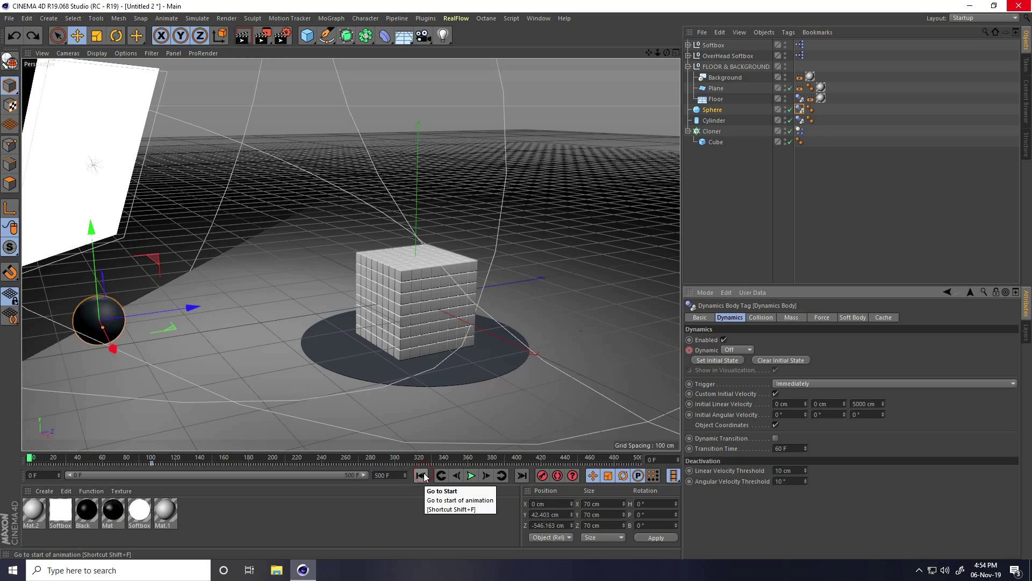
left_click(471, 475)
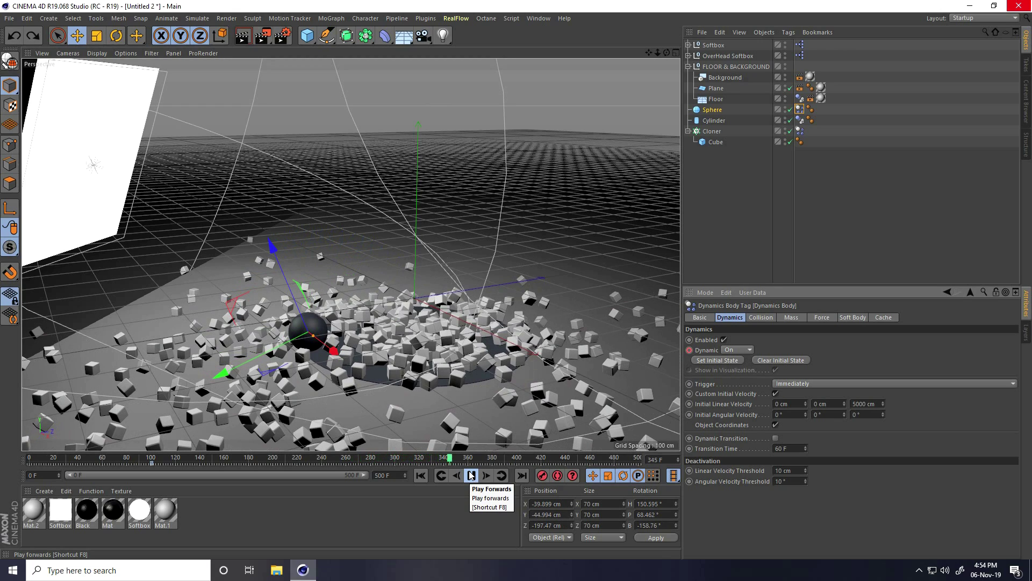
left_click(472, 476)
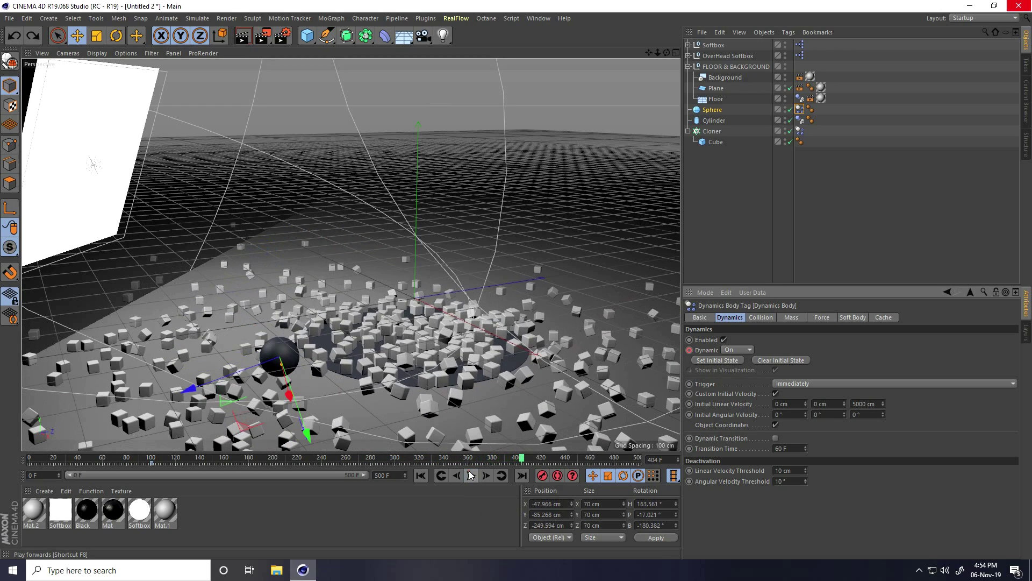
left_click(425, 475)
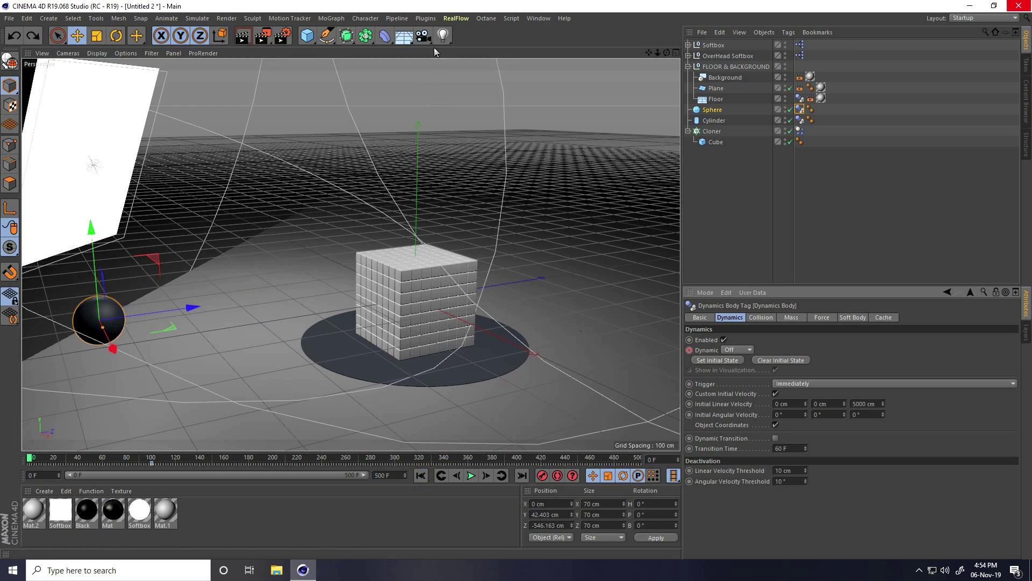
- Add a camera that frames the sphere and the cube stack from the side, and keyframe it at frame 0
left_click_drag(426, 39, 479, 54)
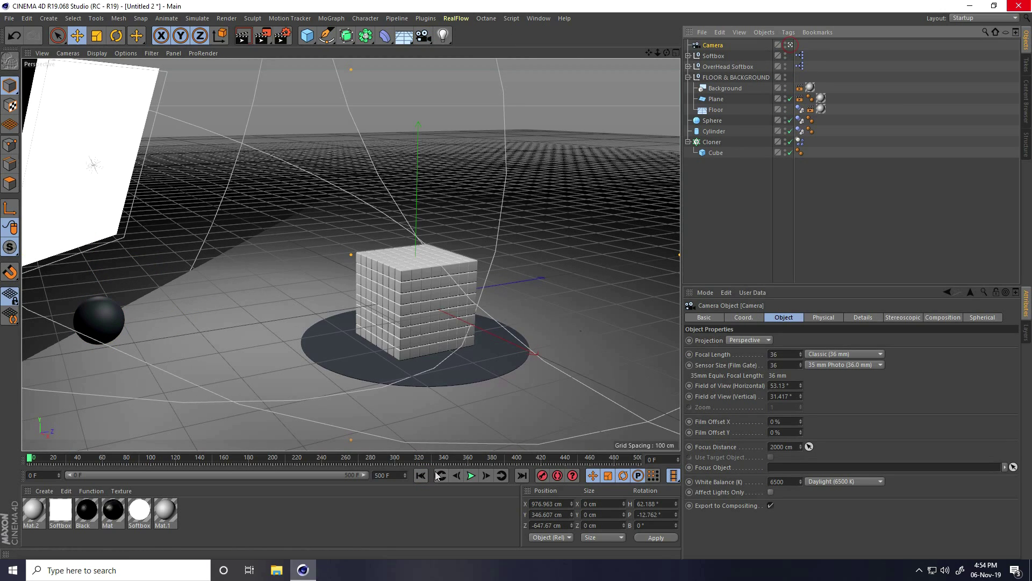
left_click_drag(442, 294, 357, 290, "alt")
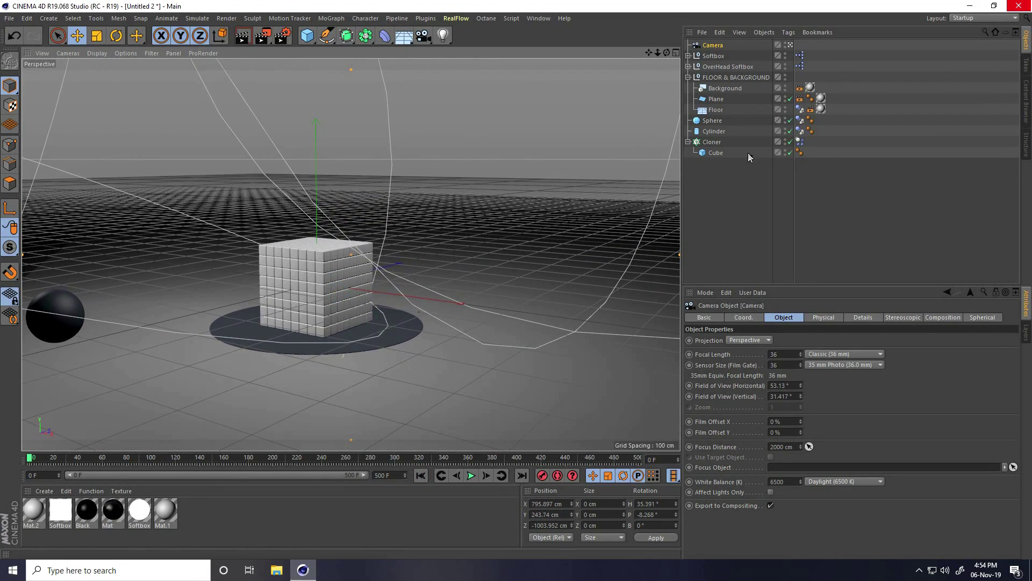
left_click(541, 476)
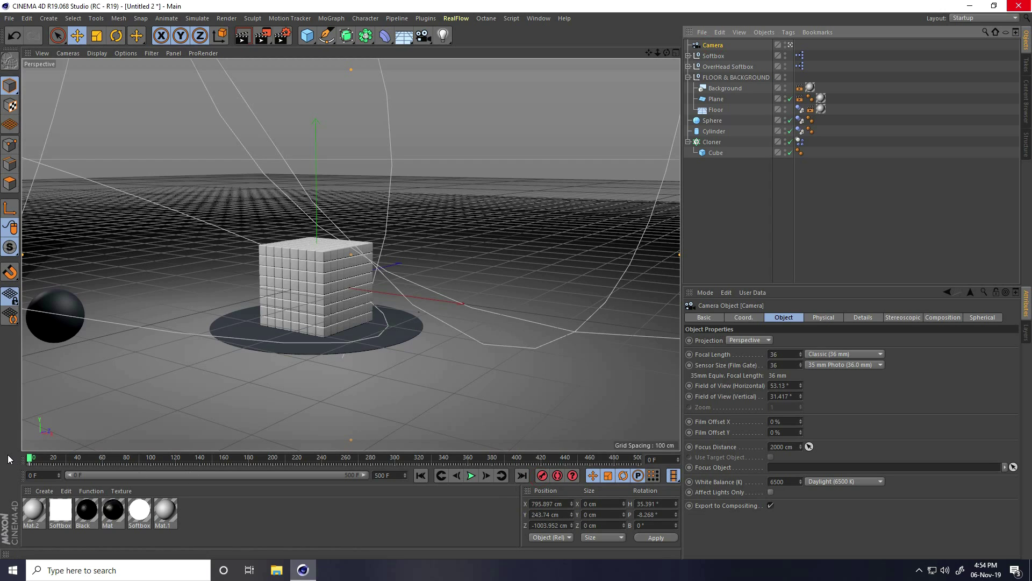
- At frame 100, move the camera closer behind the sphere so it faces the cube stack, and keyframe it
left_click_drag(27, 460, 167, 462)
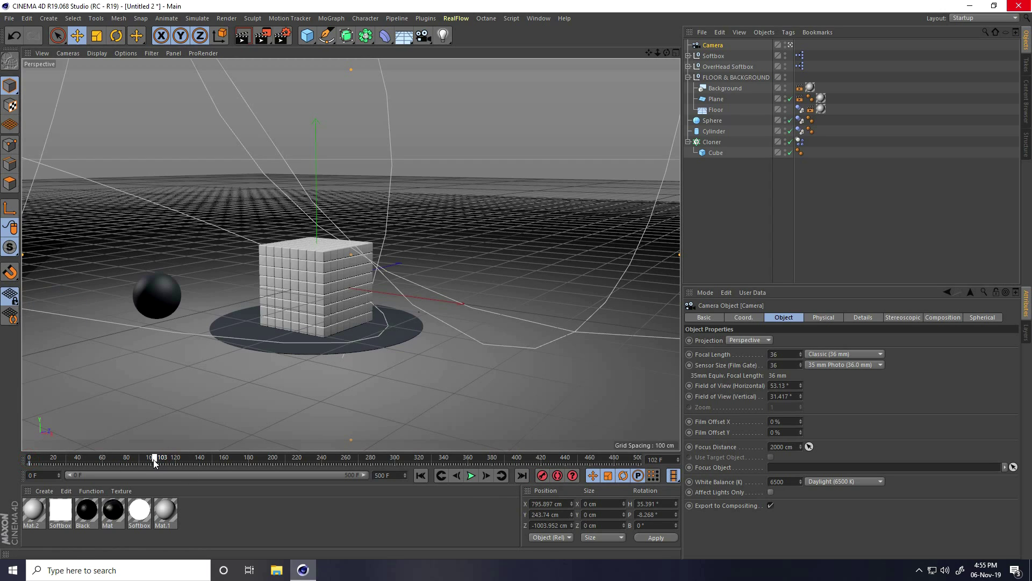
scroll(260, 279, "up", 5)
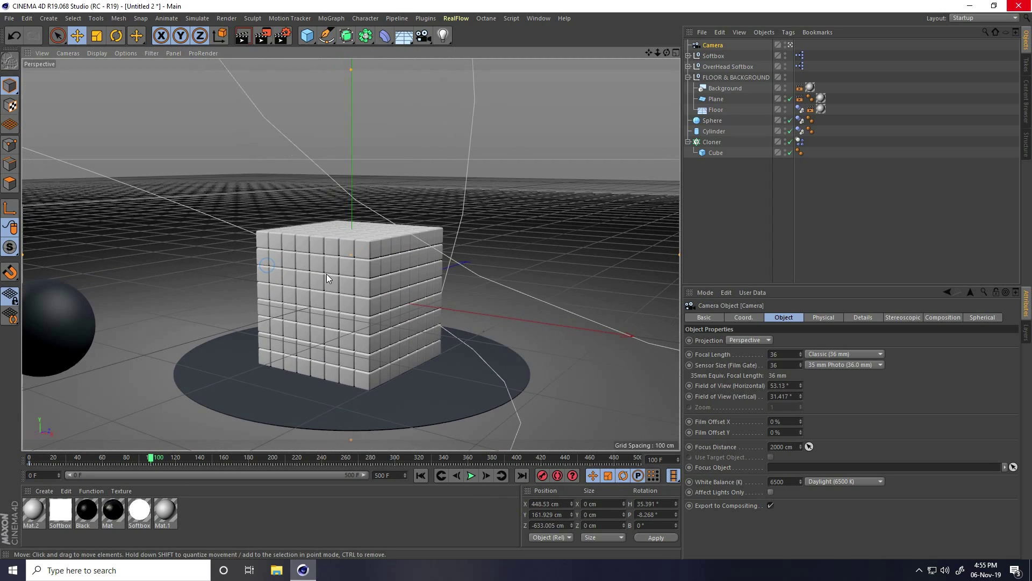
left_click_drag(344, 293, 453, 254, "alt")
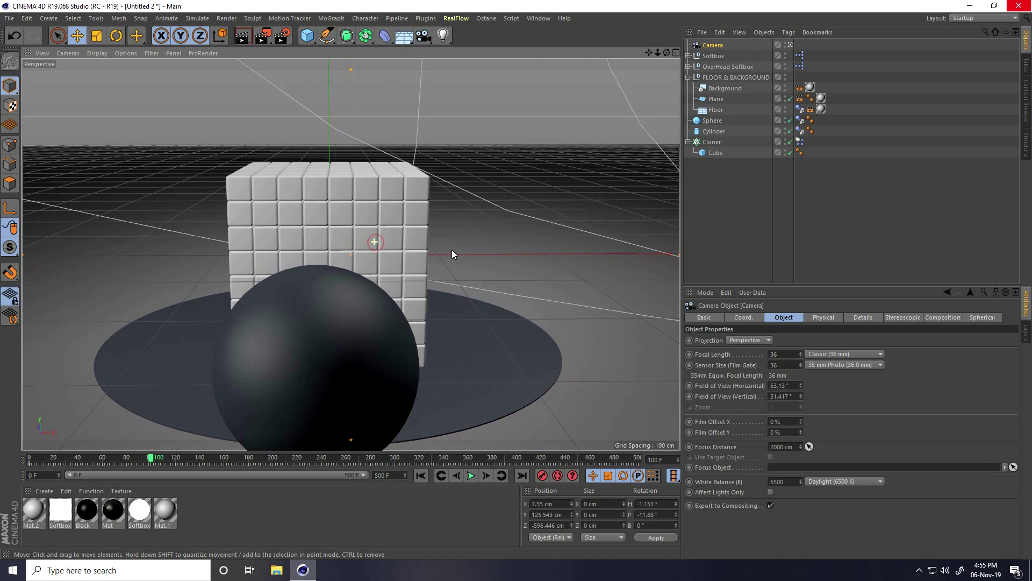
mouse_move(387, 251)
left_mouse_down("alt")
mouse_move(415, 253)
mouse_move(385, 251)
mouse_move(395, 250)
left_mouse_up("alt")
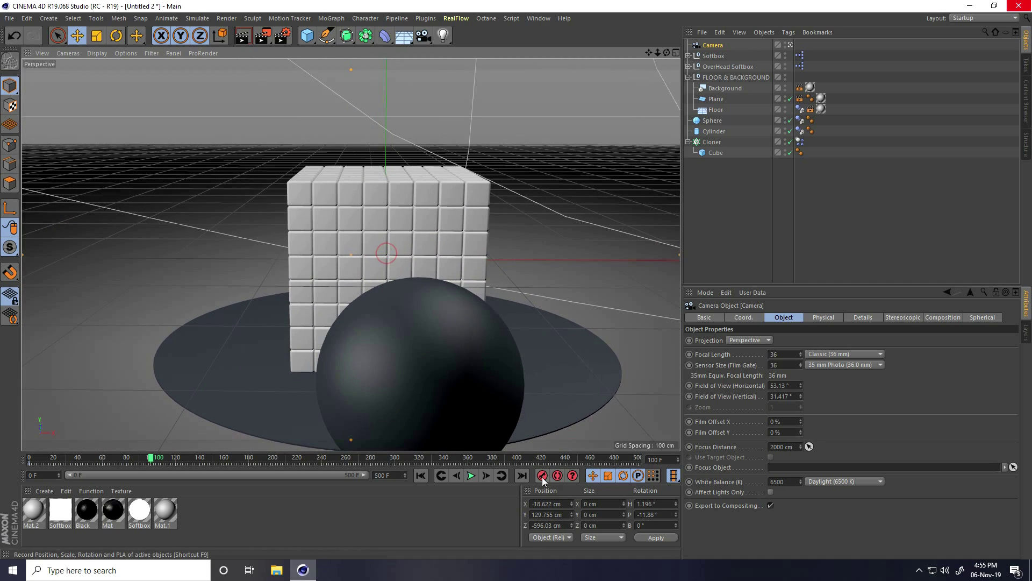
- At frame 200, orbit the camera to a corner view of the cube stack with the sphere, and keyframe it
left_click_drag(150, 458, 279, 465)
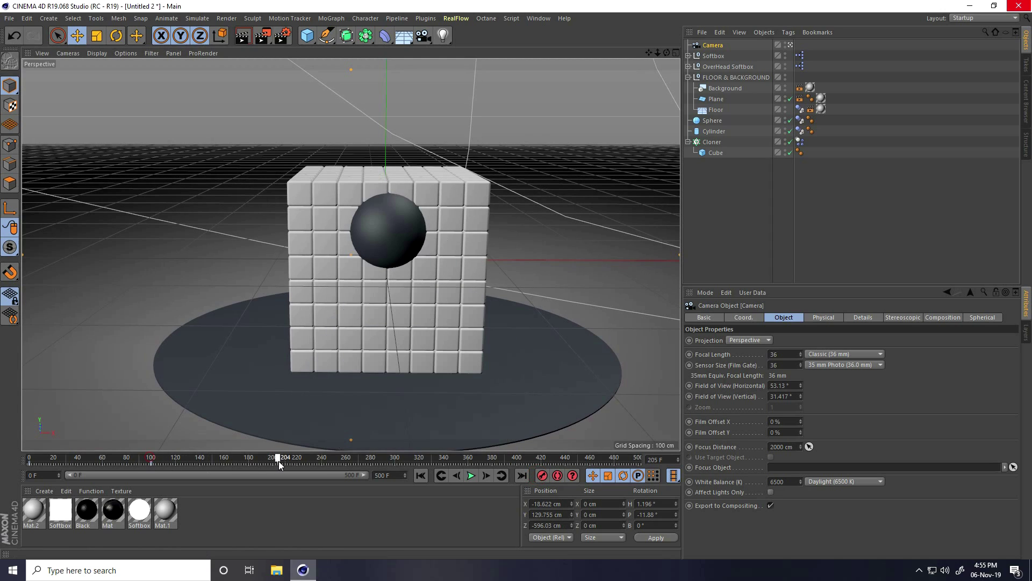
left_click_drag(283, 323, 354, 312, "alt")
left_click(542, 477)
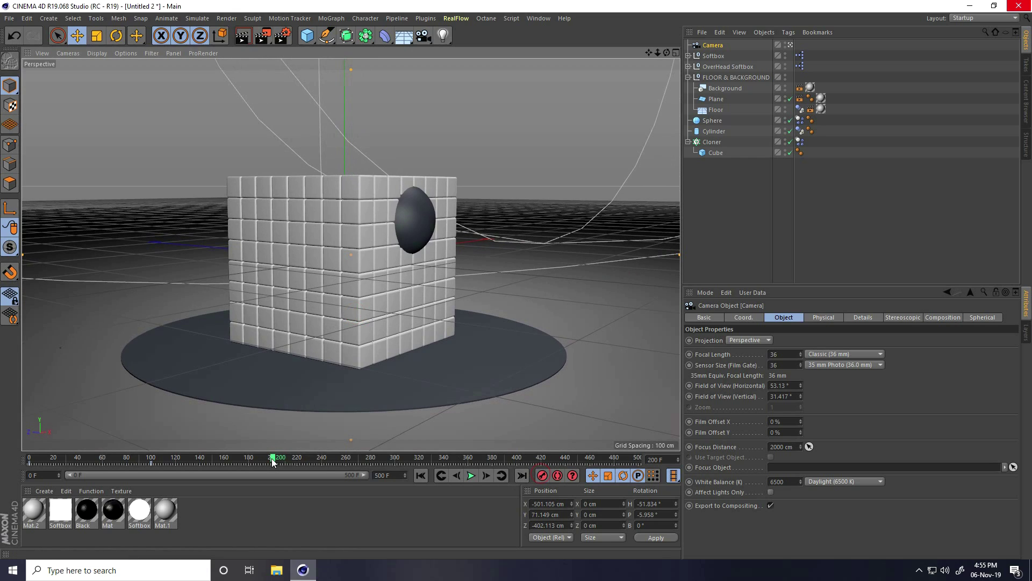
- At frame 300, set the camera to a low frontal view of the sphere and cube stack, and keyframe it
left_click_drag(272, 461, 389, 470)
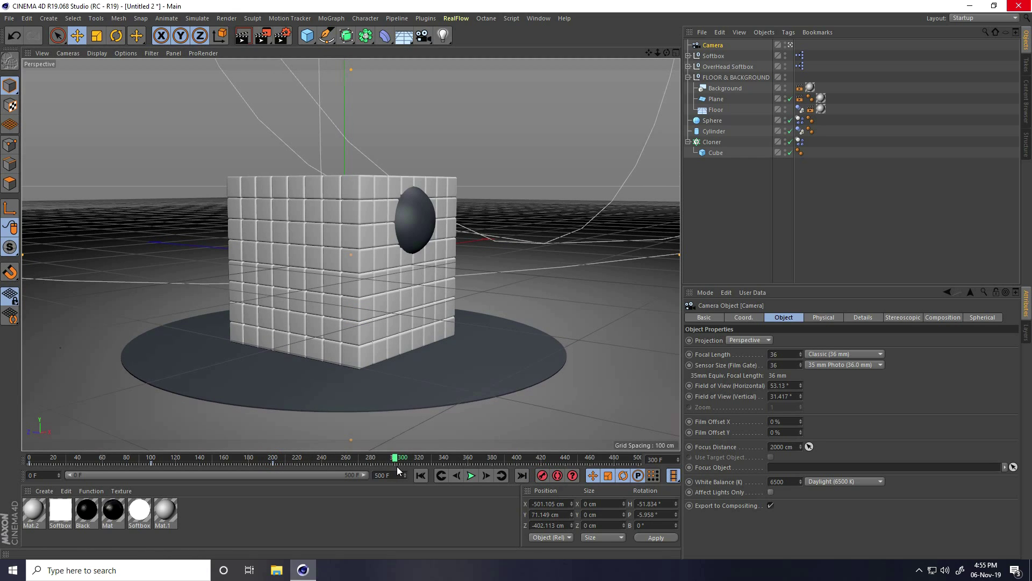
left_click_drag(422, 366, 262, 264, "alt")
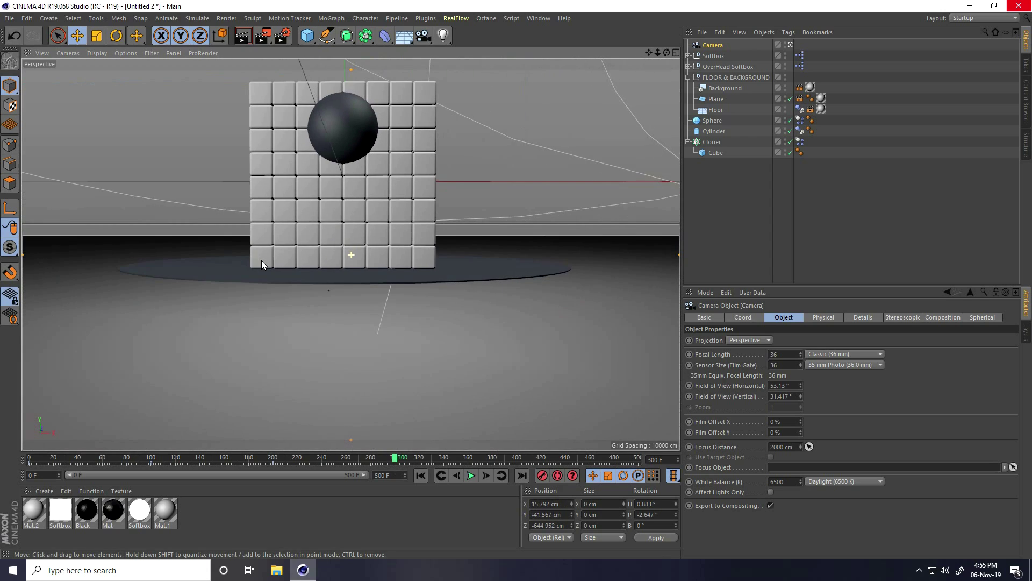
middle_click_drag(262, 264, 277, 267, "alt")
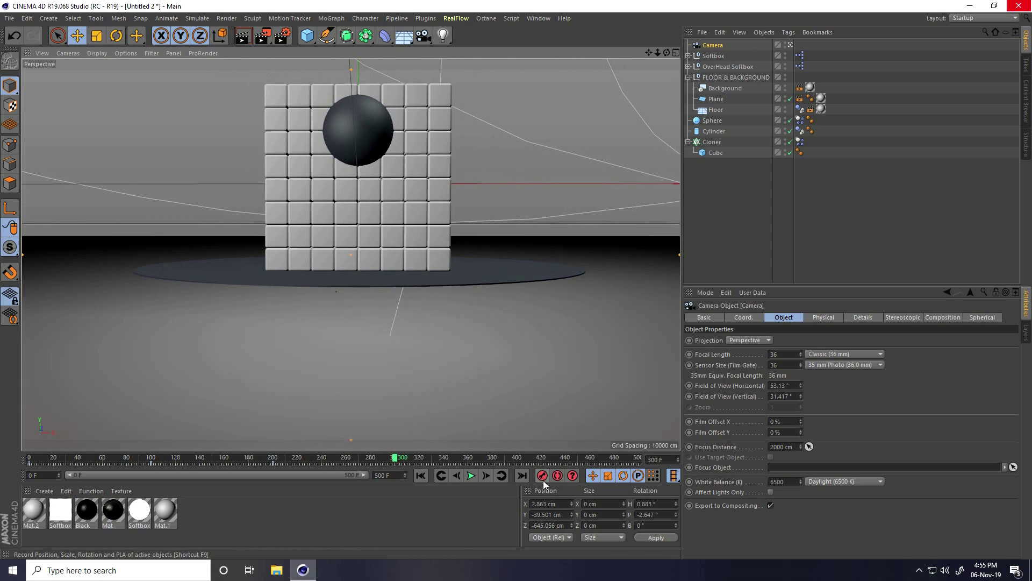
- At frame 500, raise the camera to a high angled view over the cubes and disc, and keyframe it
left_click_drag(401, 460, 638, 460)
mouse_move(436, 307)
left_mouse_down("alt")
mouse_move(279, 306)
mouse_move(329, 297)
mouse_move(299, 303)
mouse_move(325, 292)
mouse_move(323, 313)
mouse_move(288, 341)
mouse_move(359, 305)
left_mouse_up("alt")
right_click_drag(360, 305, 339, 328, "alt")
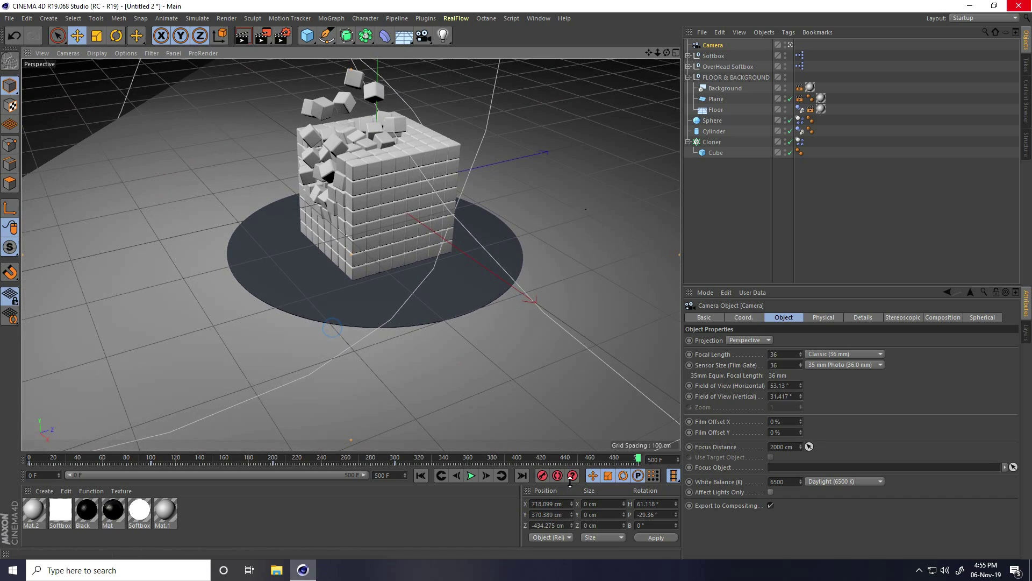
- Play the animation from frame 0 to review the keyframed camera move, and stop it near the end
left_click(420, 477)
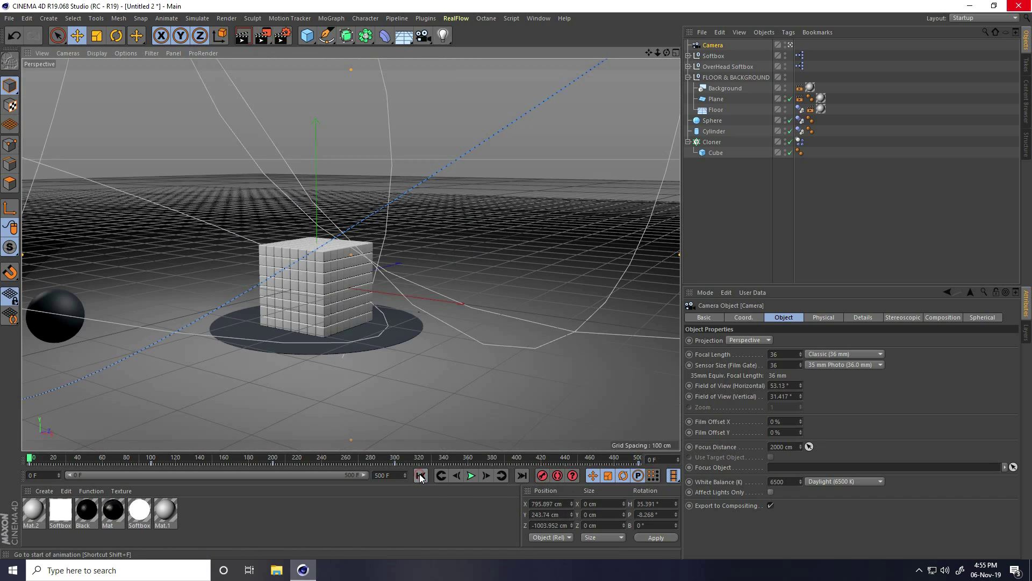
left_click(471, 476)
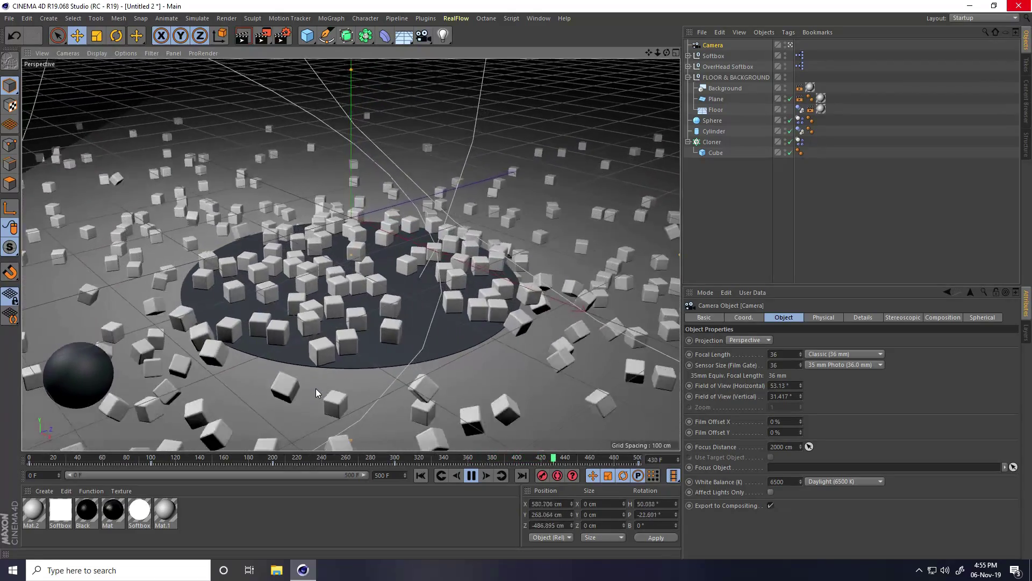
left_click(472, 478)
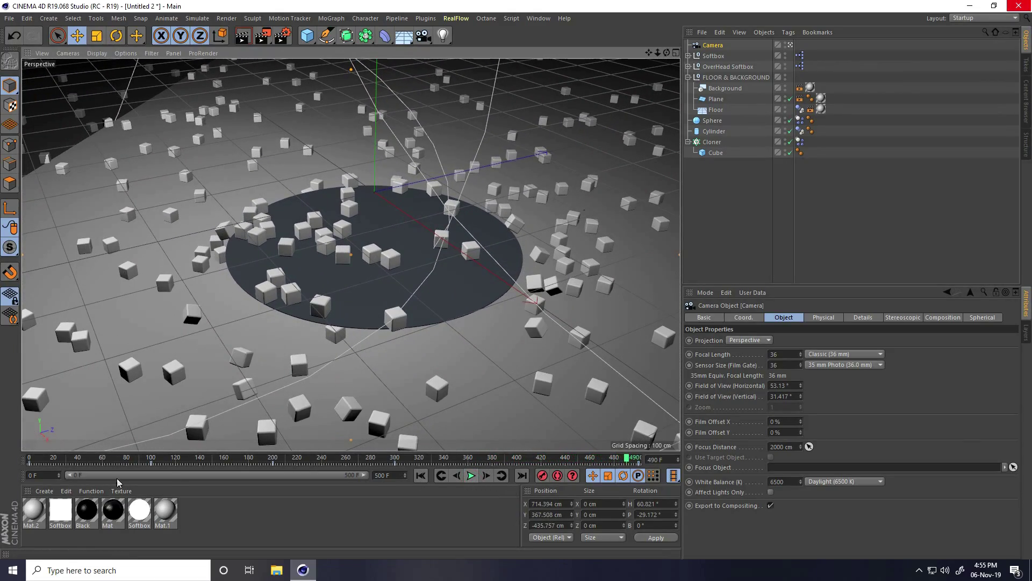
- Load the MercyMat material library file into the scene
left_click(48, 492)
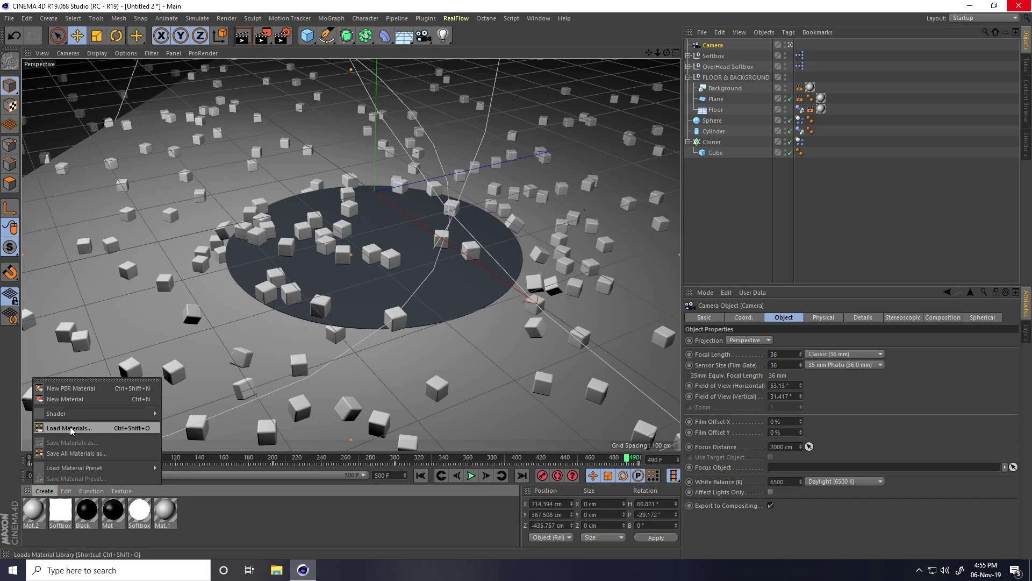
left_click(70, 428)
left_click(134, 99)
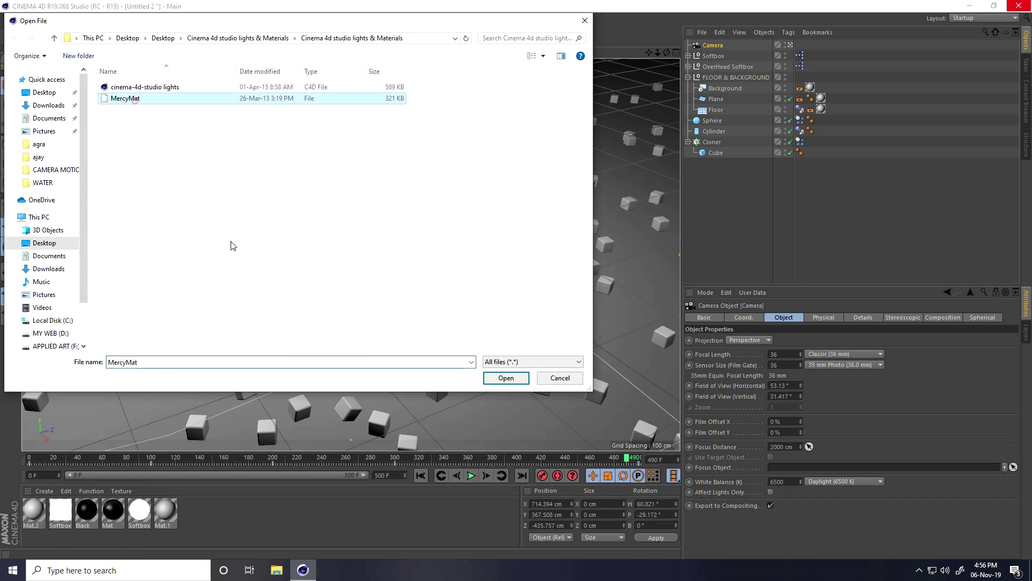
left_click(493, 382)
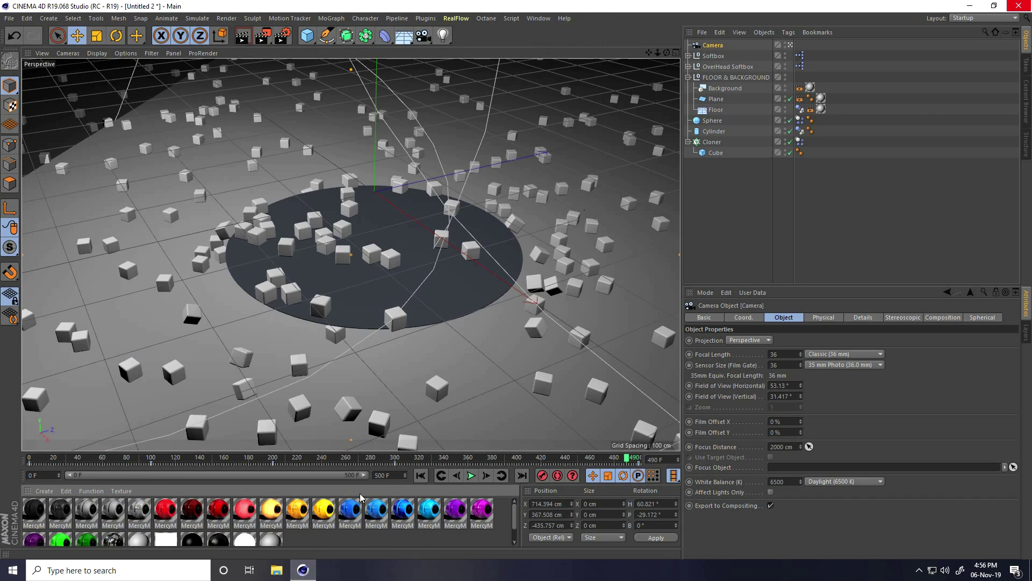
- Turn off Diffusion on the light grey glossy MercyMP material and set its color to pure white with V at 100%
double_click(142, 514)
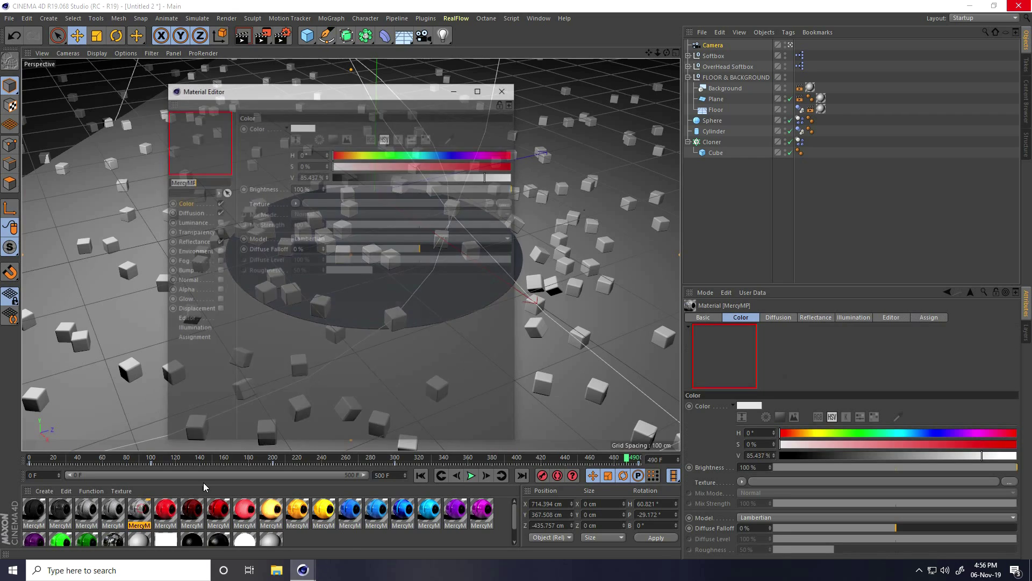
left_click(219, 213)
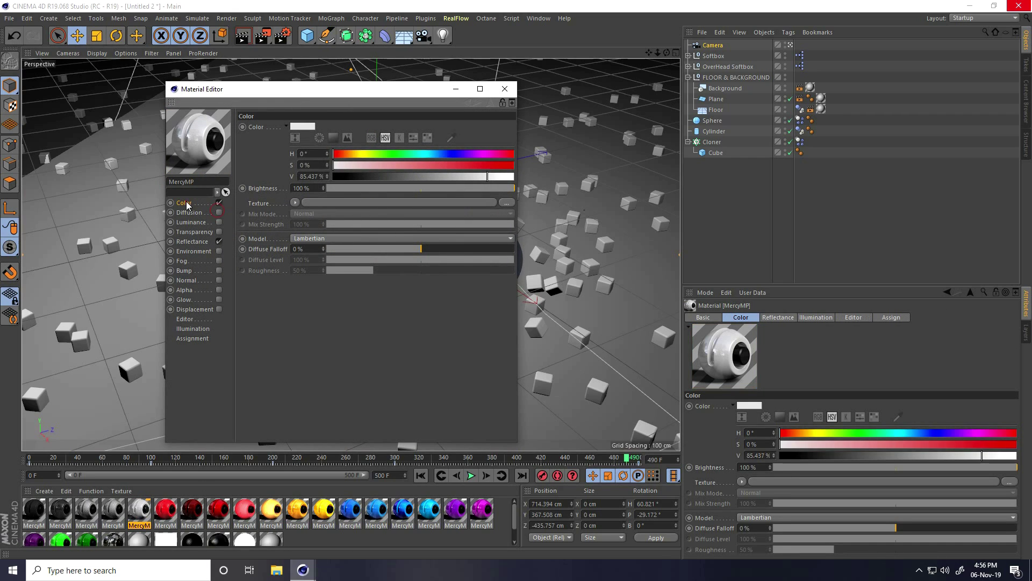
left_click_drag(487, 176, 545, 160)
left_click(505, 89)
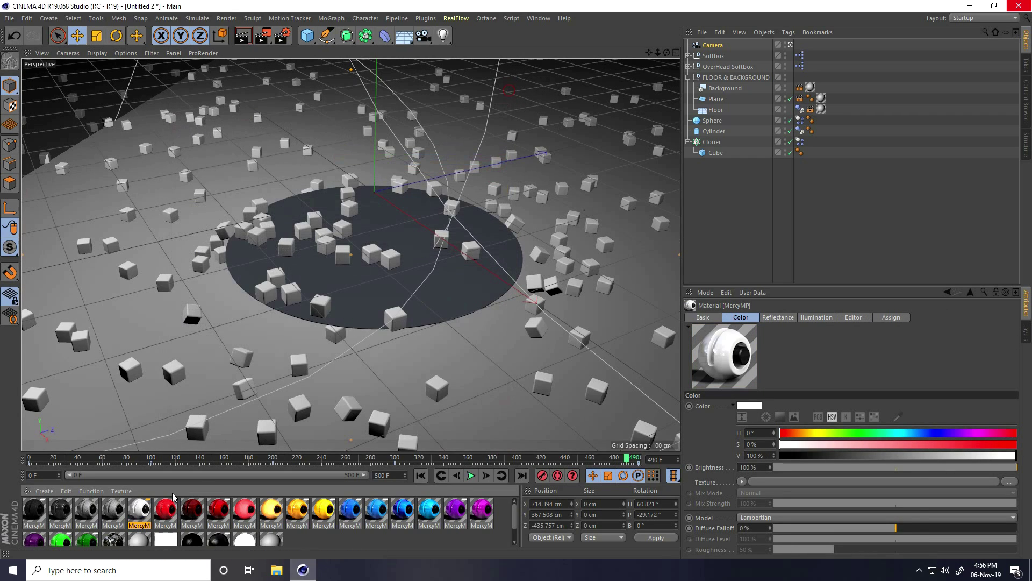
- Apply the white glossy material to the Cloner, the light blue one to the Cylinder, and the dark red one to the Sphere
left_click_drag(135, 510, 709, 142)
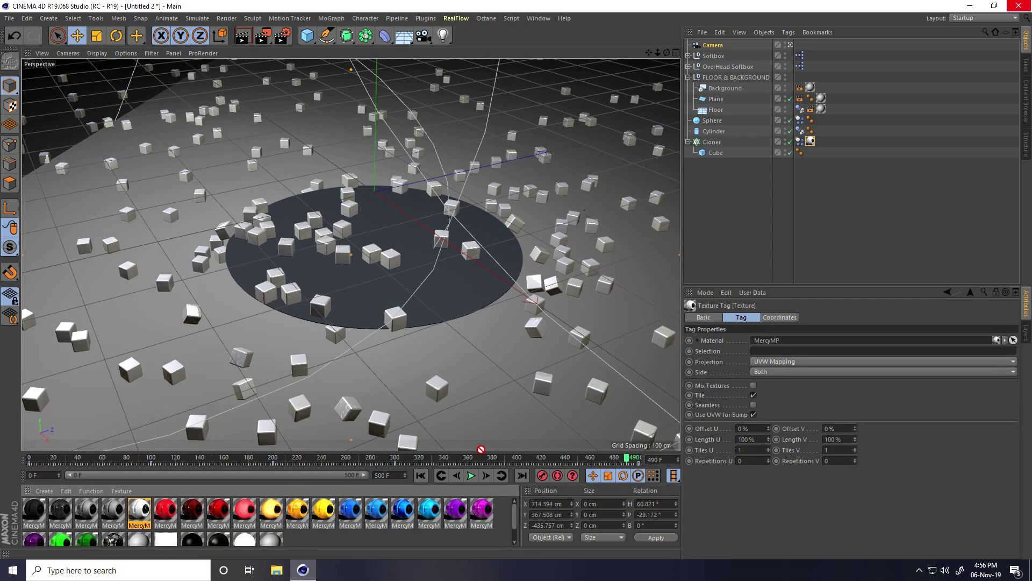
left_click_drag(481, 449, 716, 132)
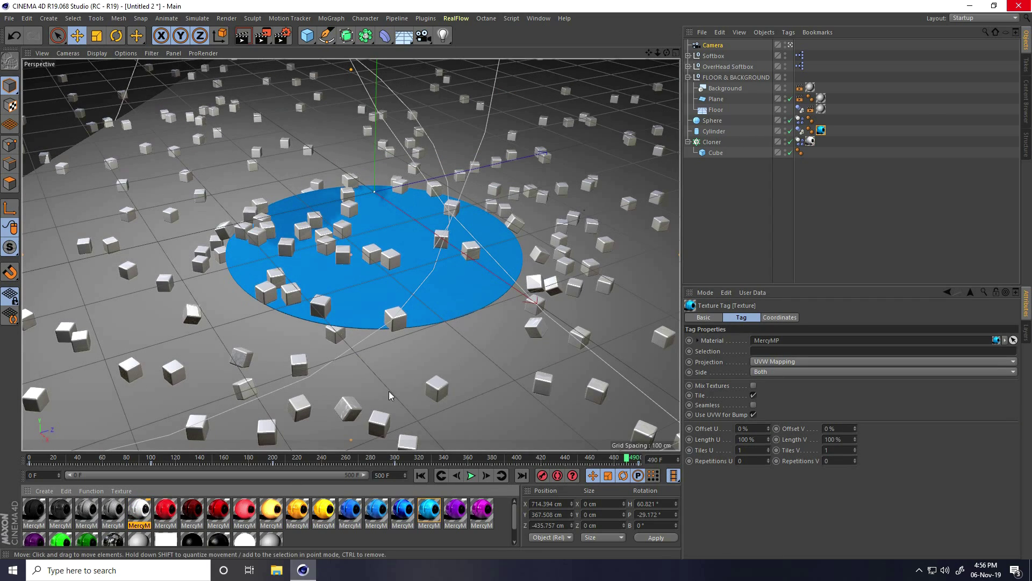
left_click_drag(220, 514, 713, 122)
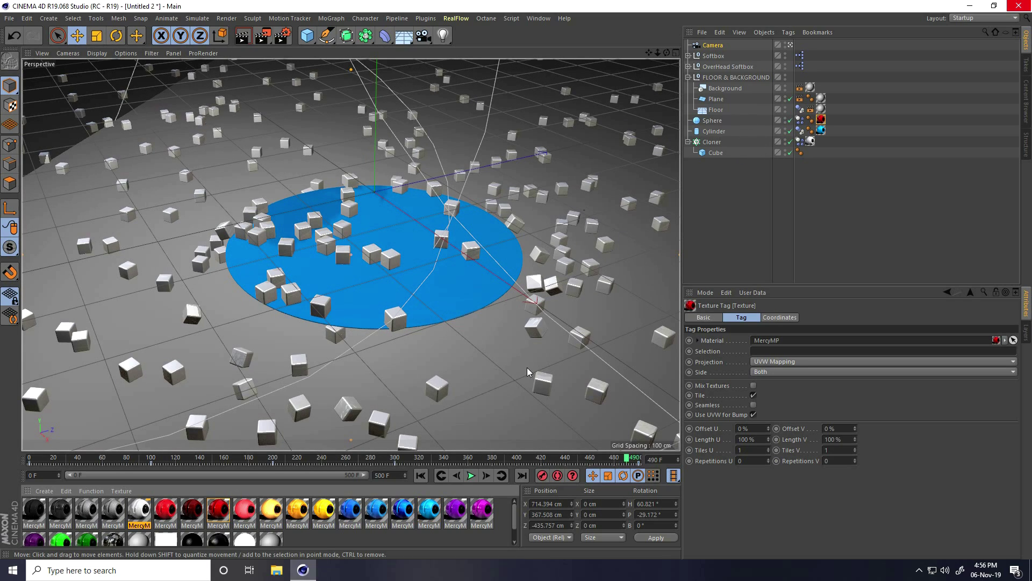
- Show the FLOOR & BACKGROUND null's coordinates and collapse its group in the object hierarchy
left_click(713, 78)
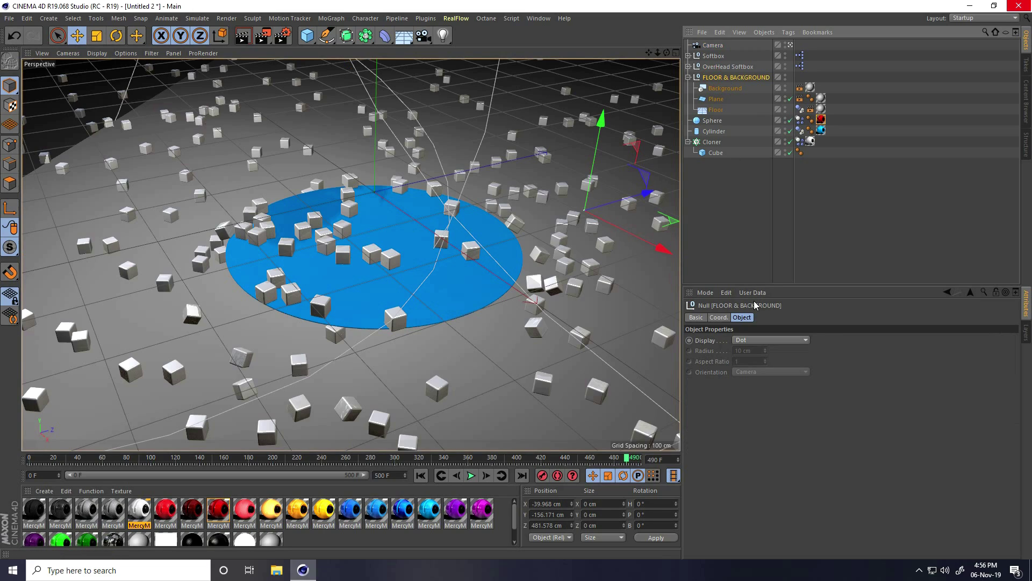
left_click(719, 318)
left_click(716, 77)
left_click(688, 77)
- Set the OverHead Softbox light color to a pale blue with H 207°, S 20% and V 100%
key("Up")
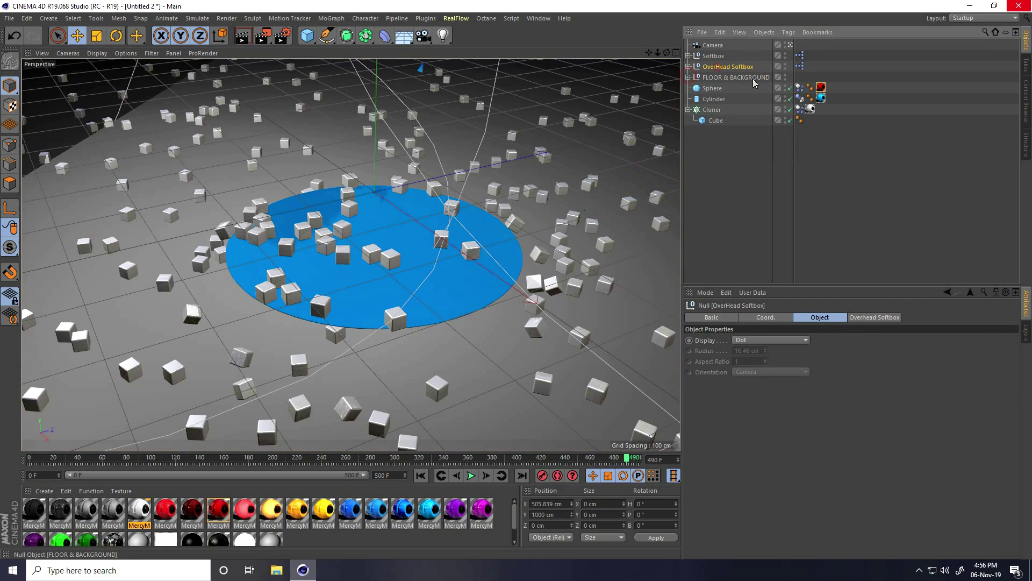
left_click(781, 318)
left_click(812, 317)
left_click(877, 318)
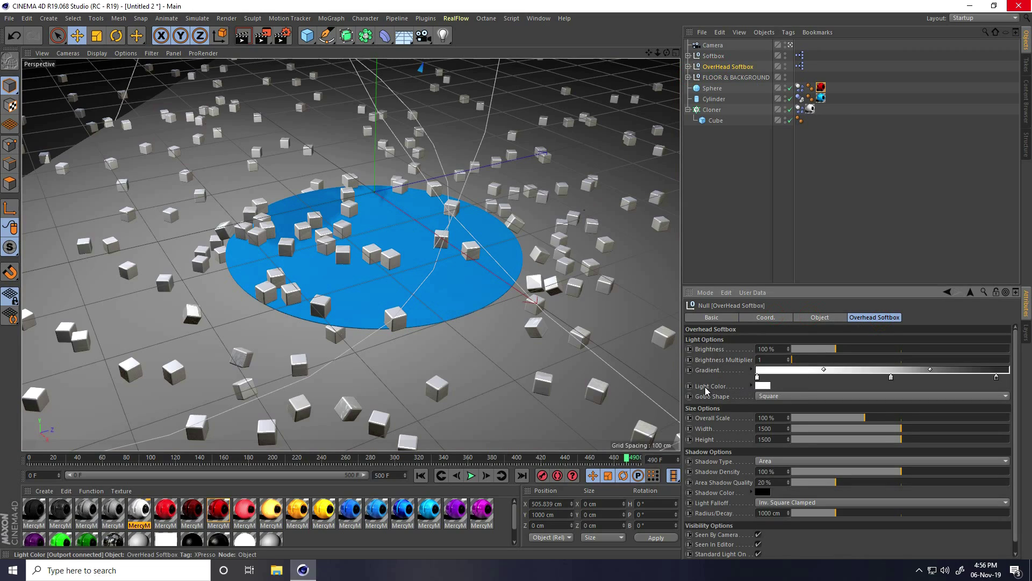
left_click(763, 386)
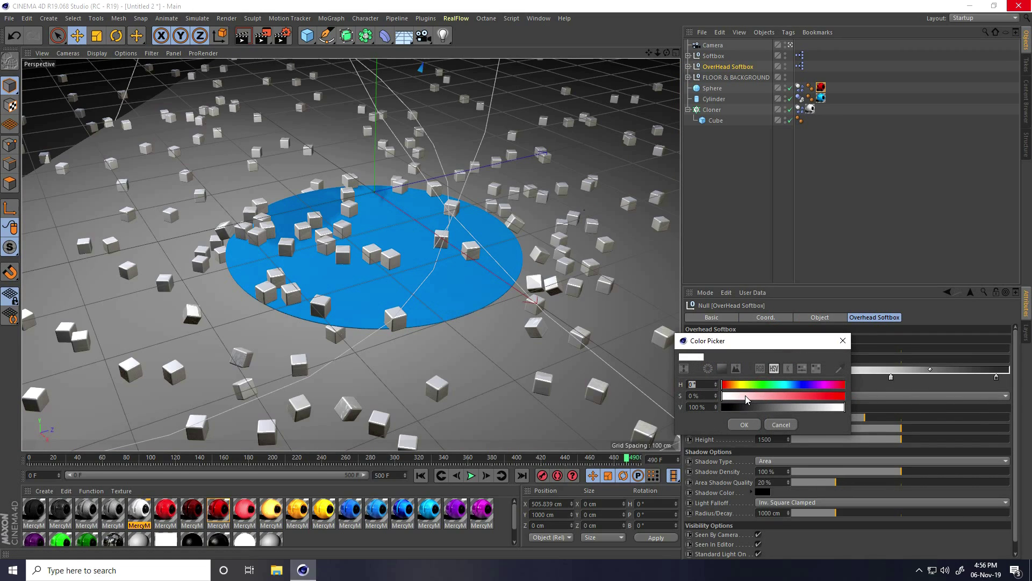
left_click_drag(785, 382, 748, 398)
left_click(745, 396)
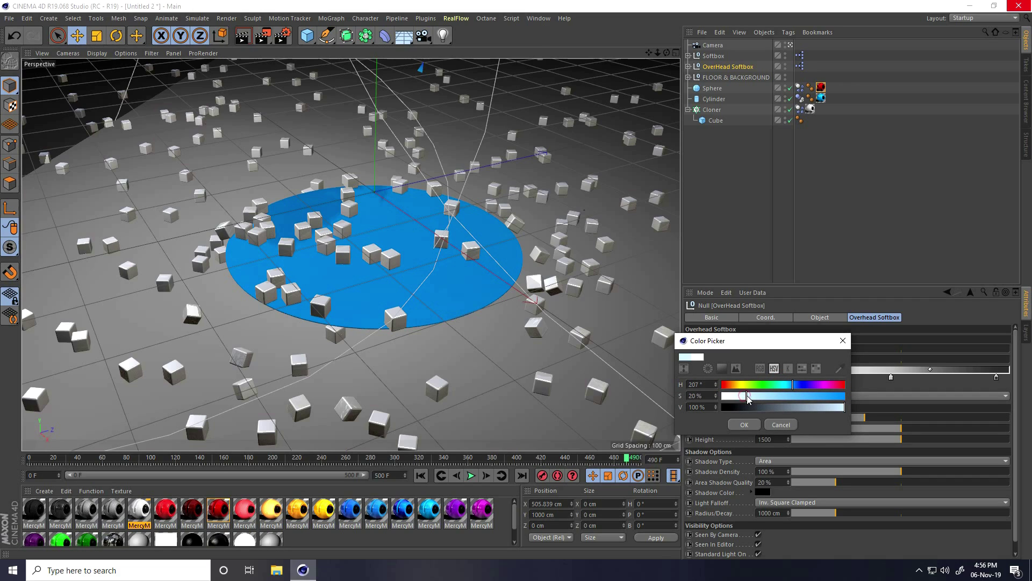
left_click(745, 424)
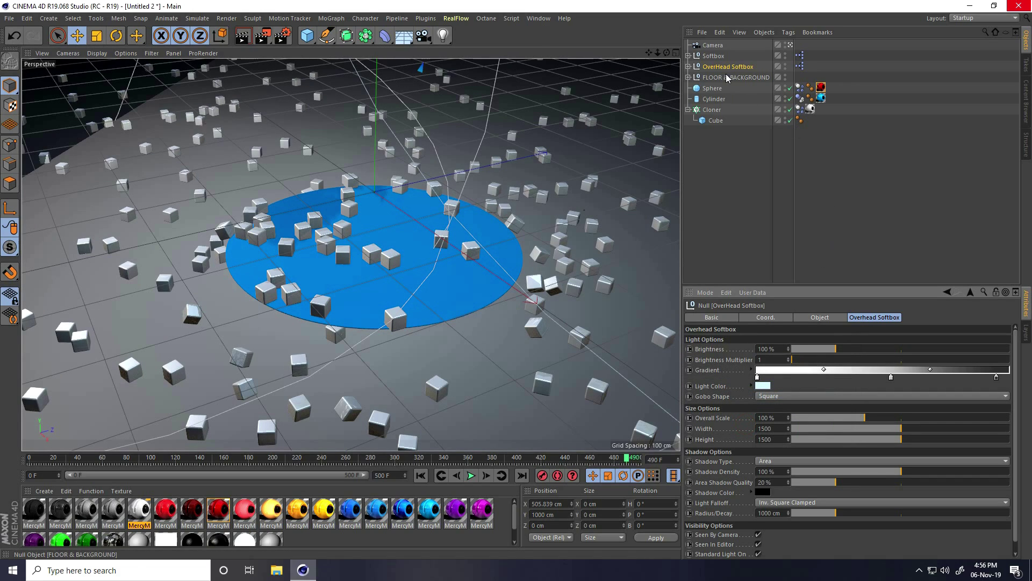
- Set the Softbox light color to a pale pink with H 0°, S 22% and V 100%
left_click(713, 56)
left_click(764, 491)
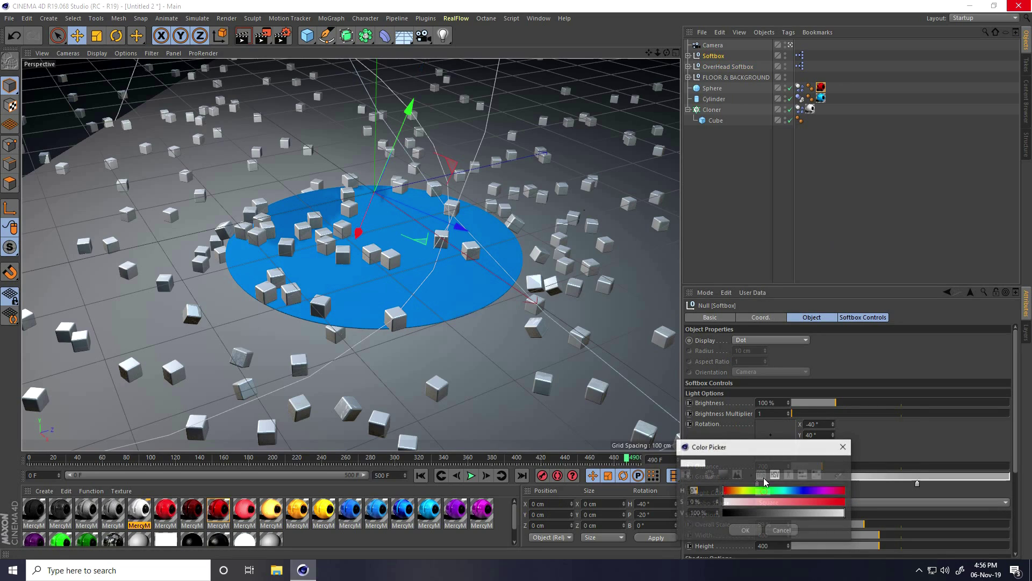
left_click_drag(737, 502, 751, 508)
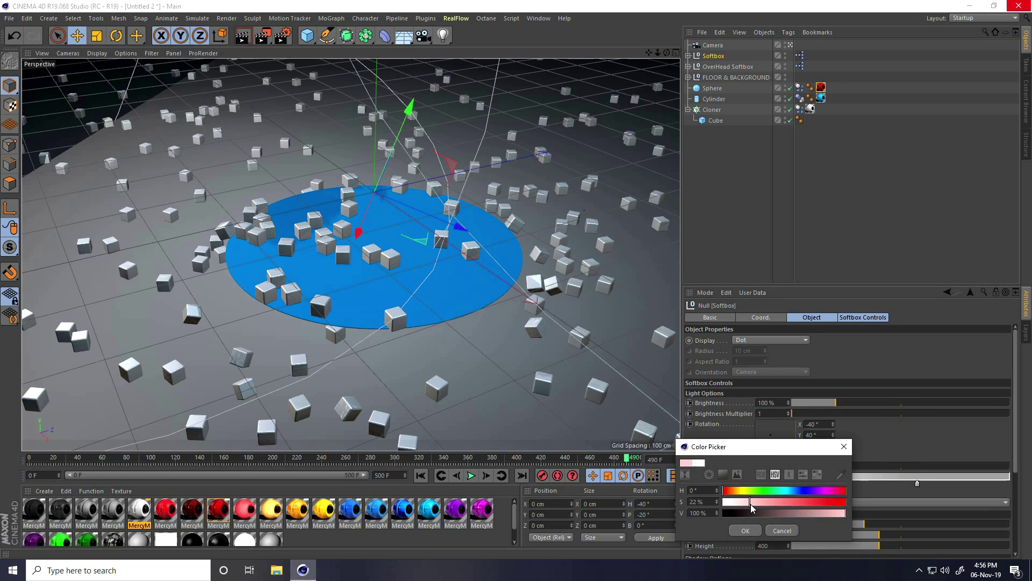
left_click(746, 531)
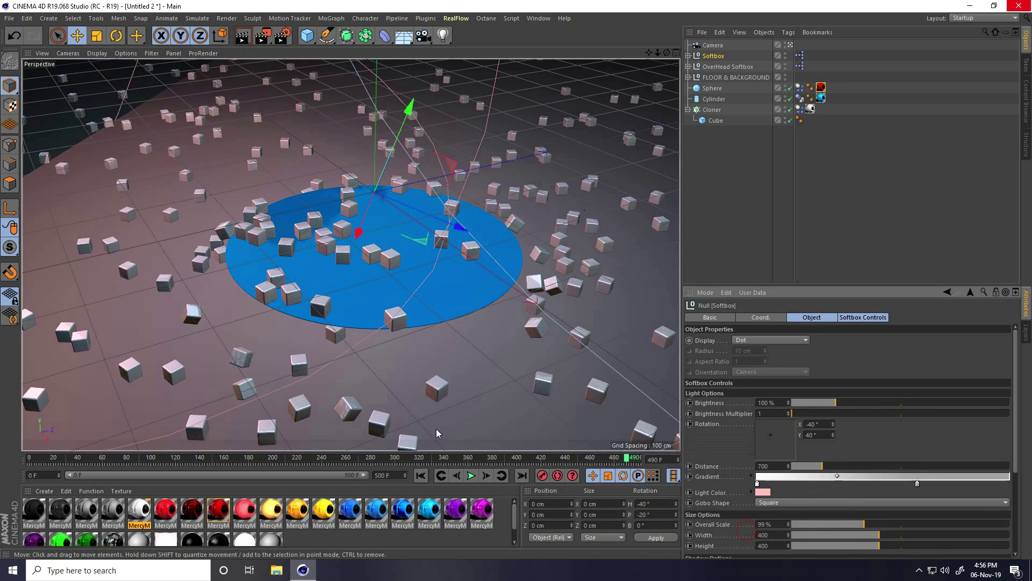
- Replay the simulation from the start to check the new materials and light colors, and return to frame 0
left_click(421, 475)
left_click(471, 476)
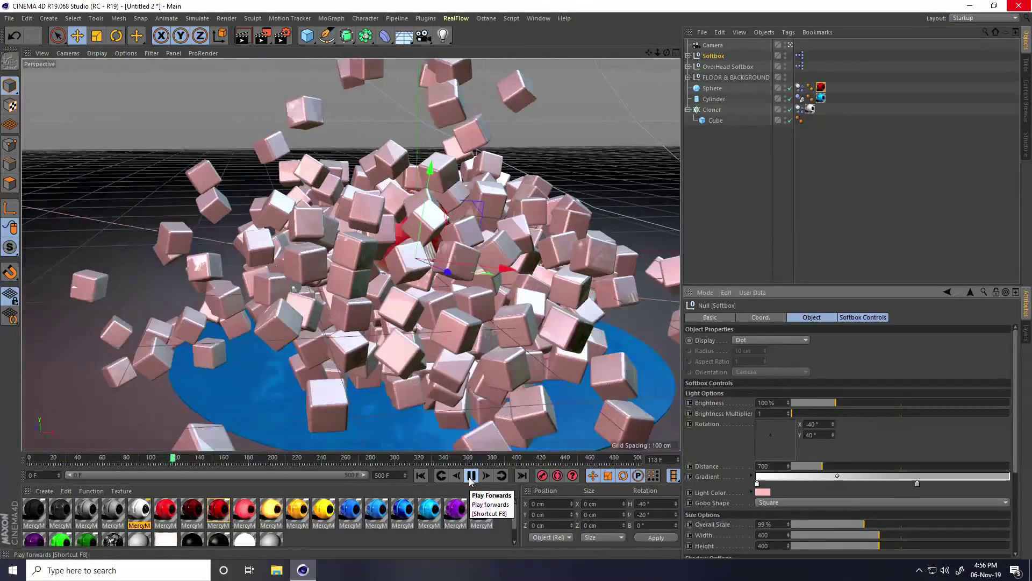
left_click(470, 477)
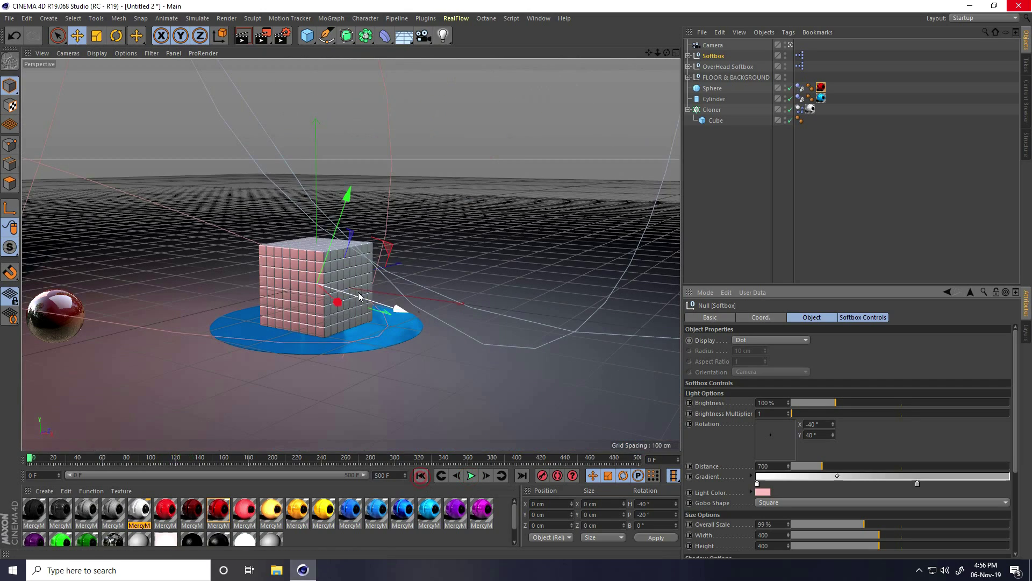
- Lower the sphere about 16 cm in the Right view and replay the simulation in the perspective view, stopping near the end
middle_click(377, 322)
middle_click(185, 336)
scroll(343, 307, "down", 3)
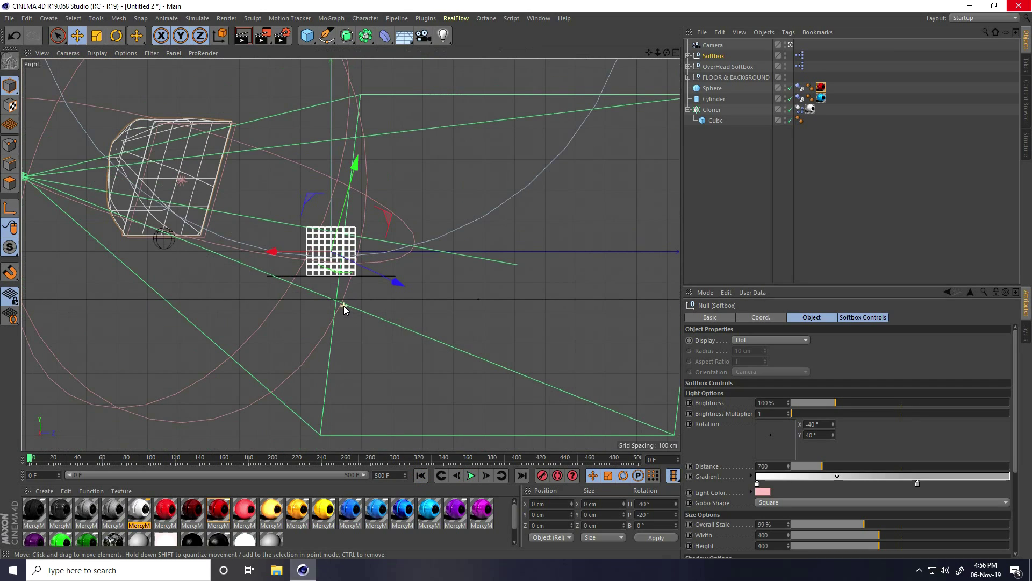
left_click(712, 89)
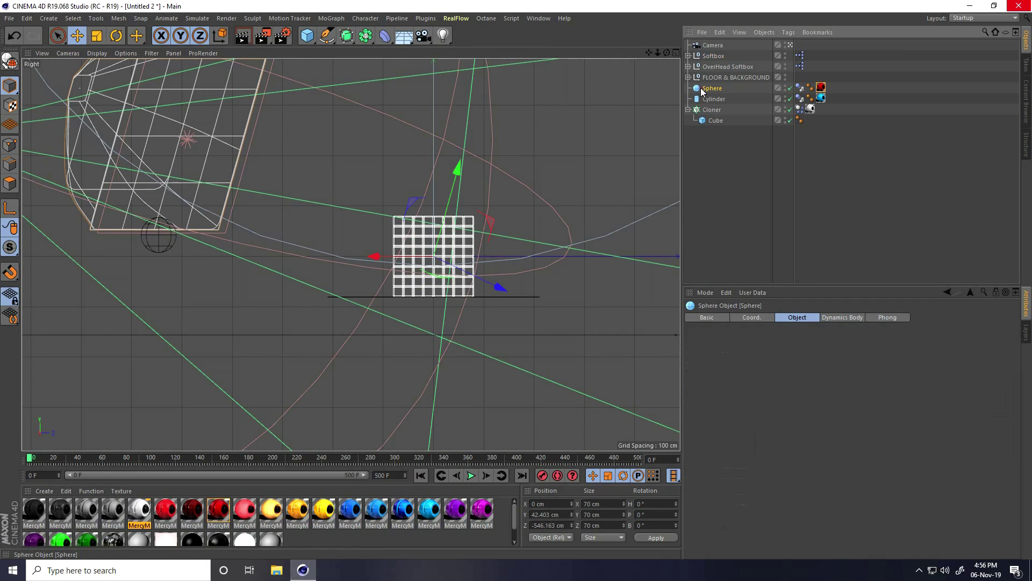
scroll(173, 243, "up", 3)
left_click_drag(163, 140, 162, 148)
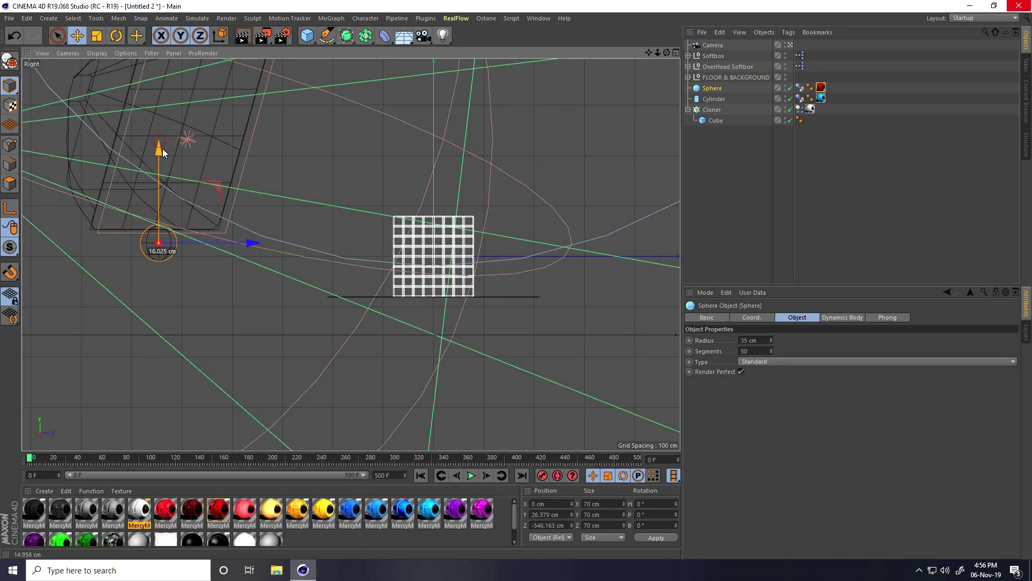
middle_click(226, 265)
middle_click(212, 202)
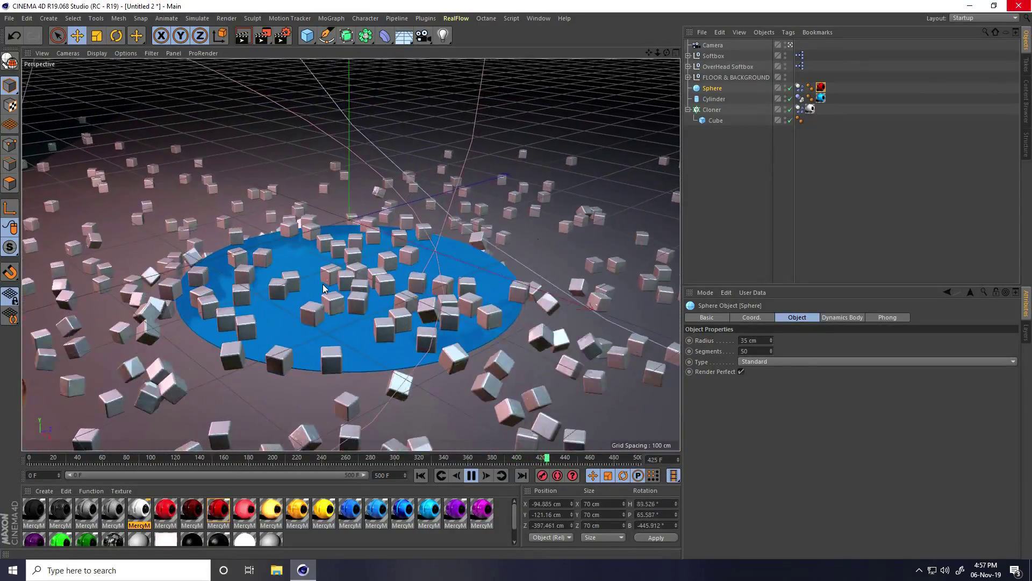
left_click(471, 476)
- Add the Ambient Occlusion effect to the render settings
left_click(280, 37)
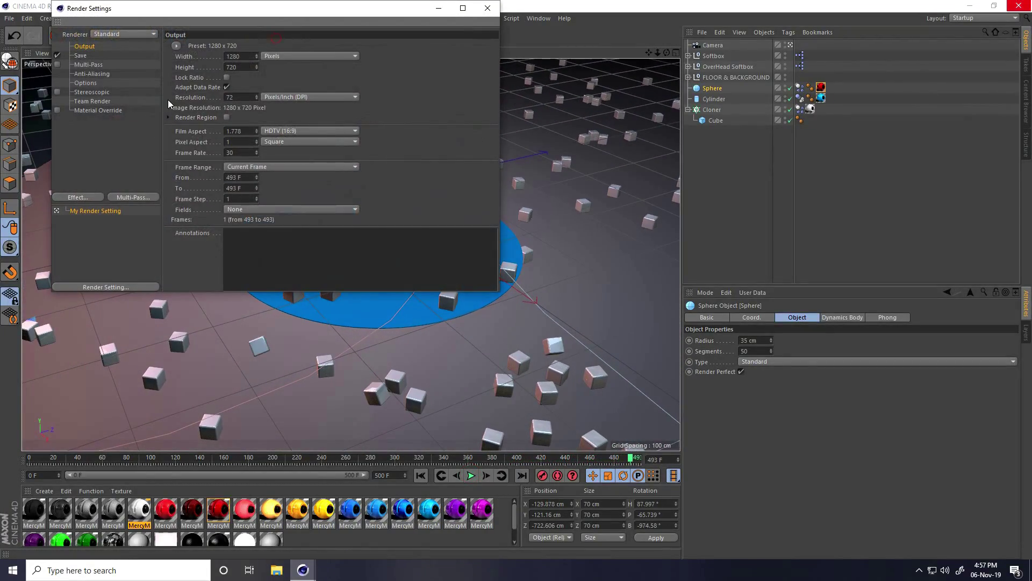
left_click(85, 196)
left_click(128, 265)
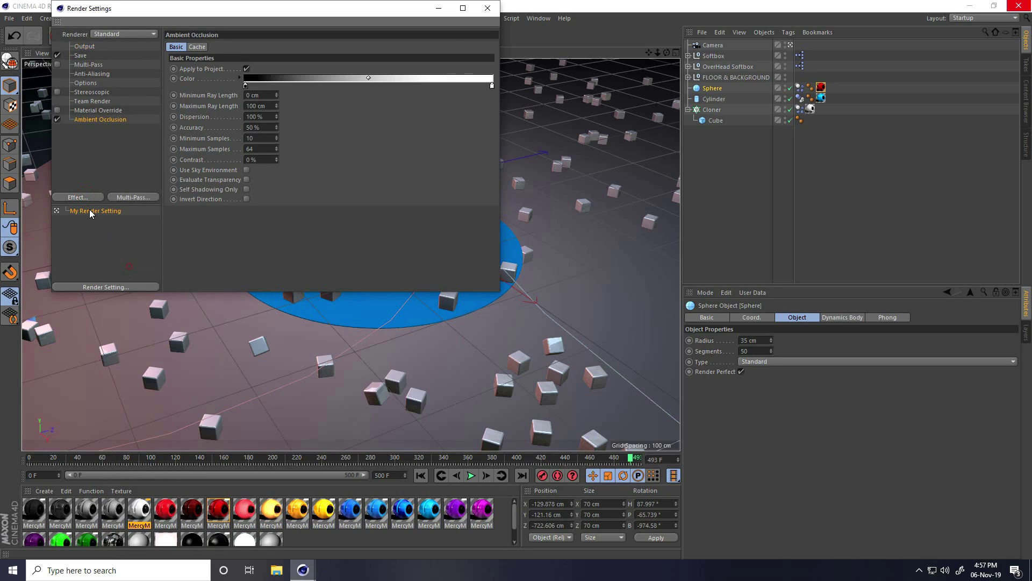
- Add the Global Illumination effect to the render settings and set its Irradiance Cache record density to Low
left_click(89, 198)
left_click(149, 331)
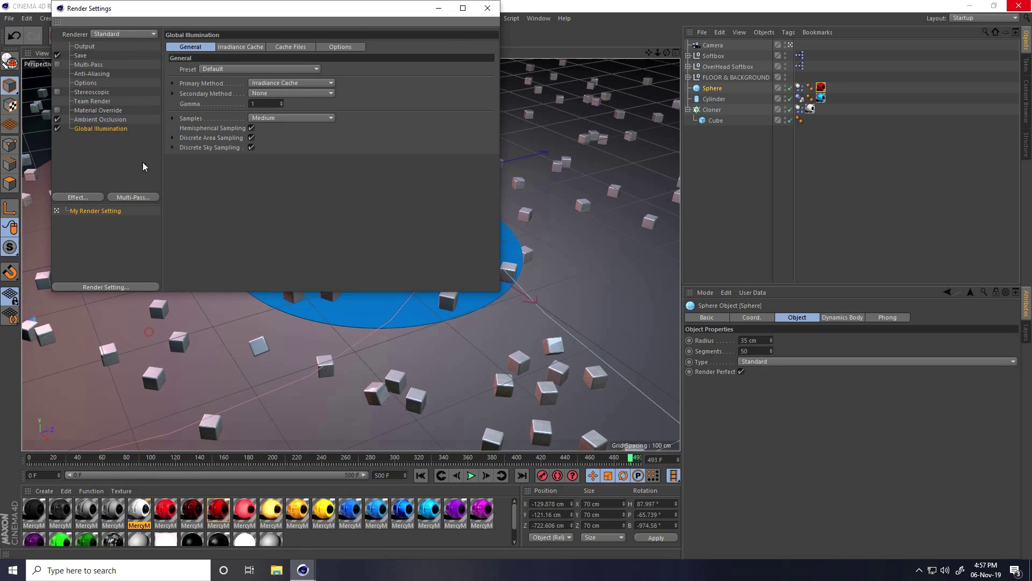
left_click(232, 47)
left_click(250, 68)
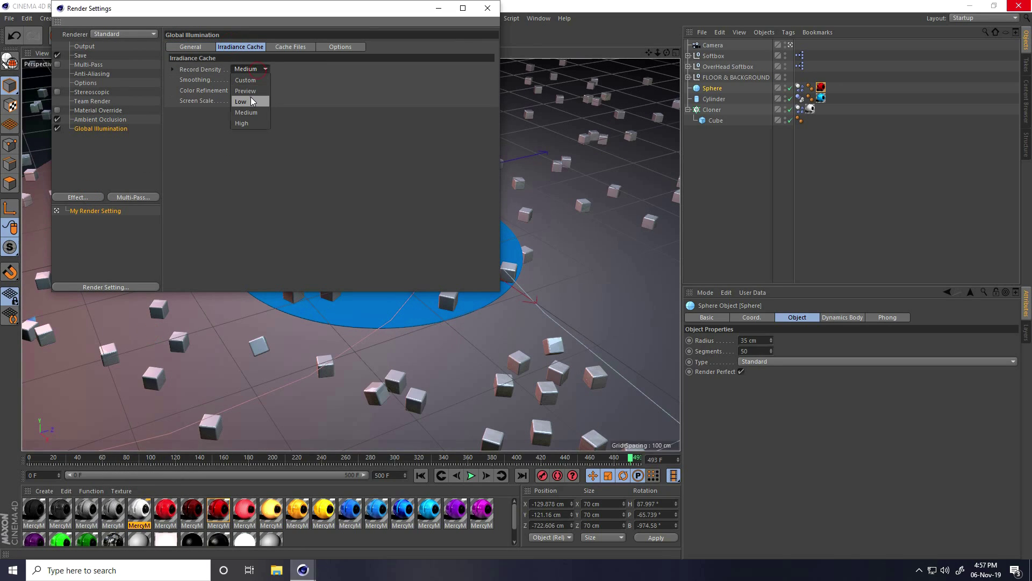
left_click(251, 96)
- Set the file format for saving the rendered images to JPG
left_click(86, 74)
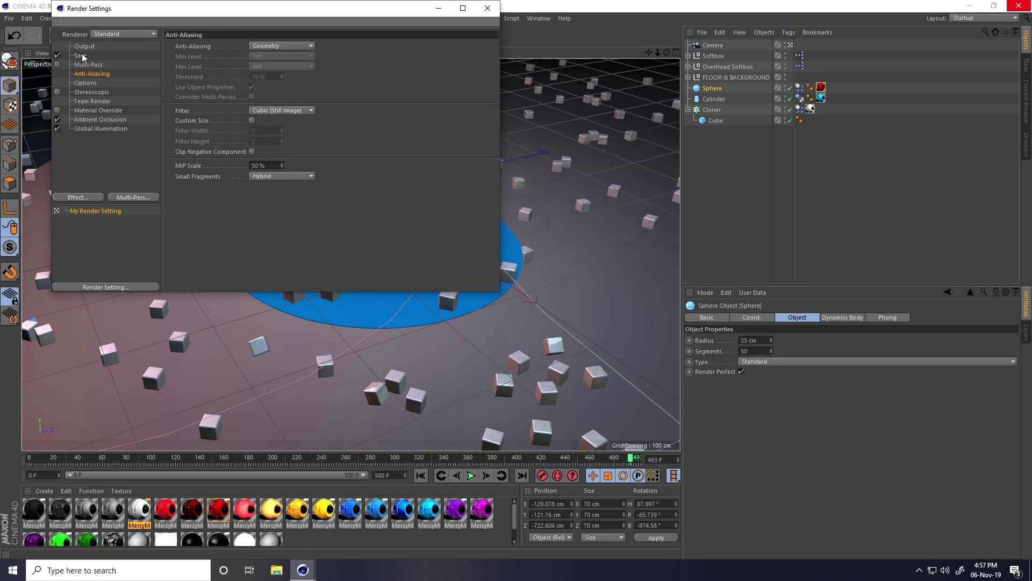
left_click(75, 56)
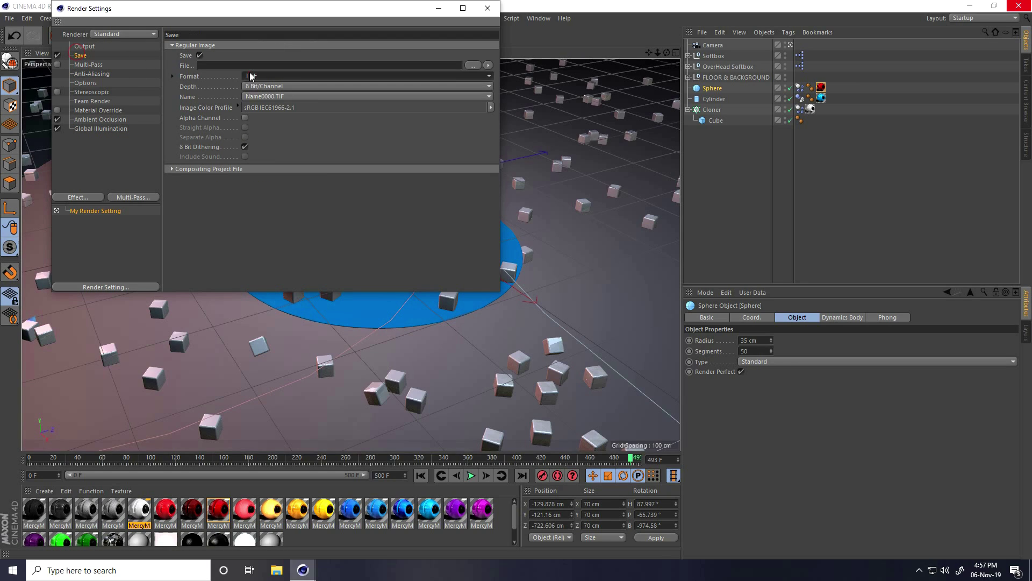
left_click(268, 76)
left_click(266, 151)
- Create a new folder on the Desktop and set the render output file there with the name s
left_click(473, 65)
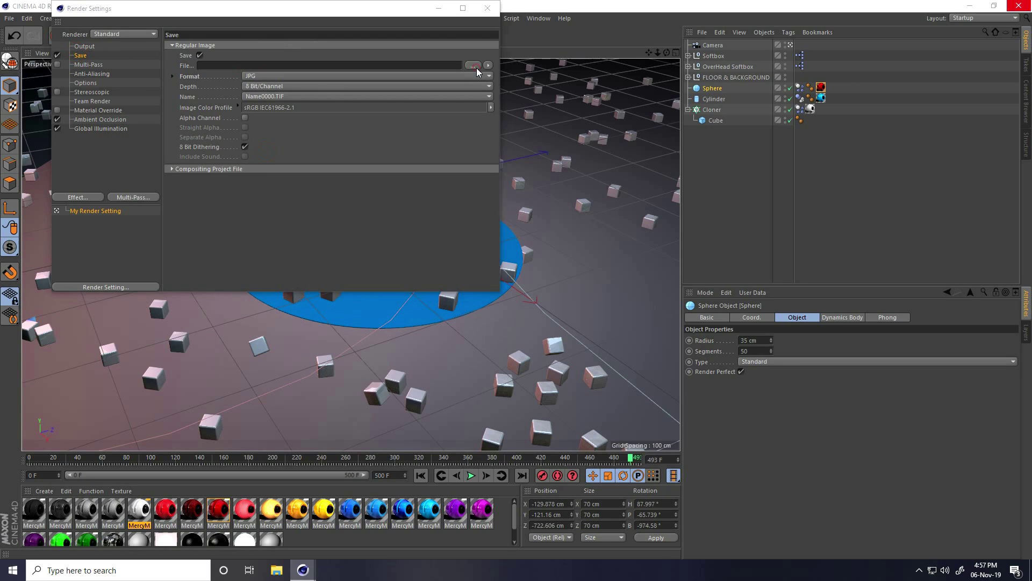
left_click(95, 97)
right_click(241, 237)
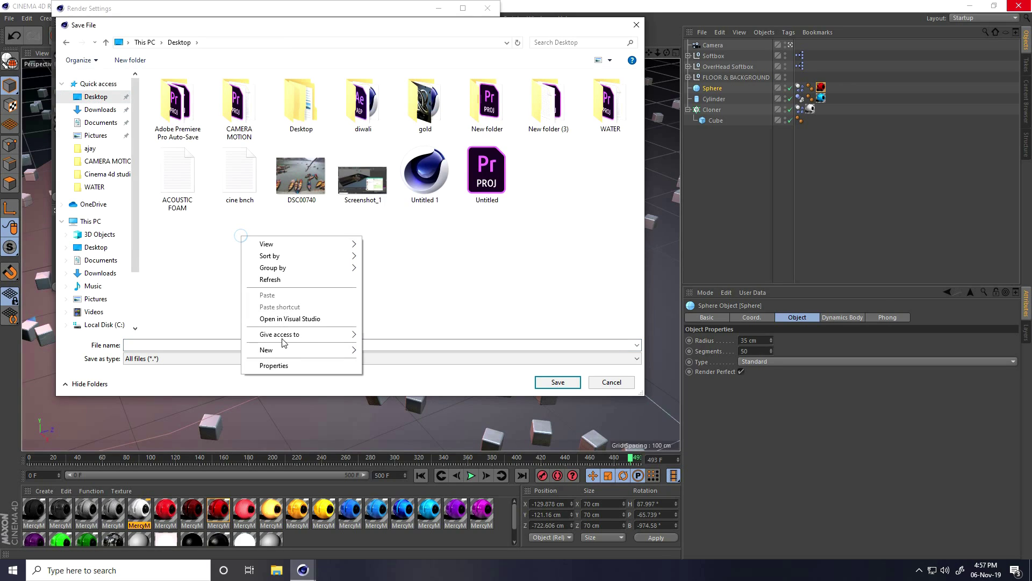
left_click(282, 349)
left_click(432, 351)
left_click(428, 346)
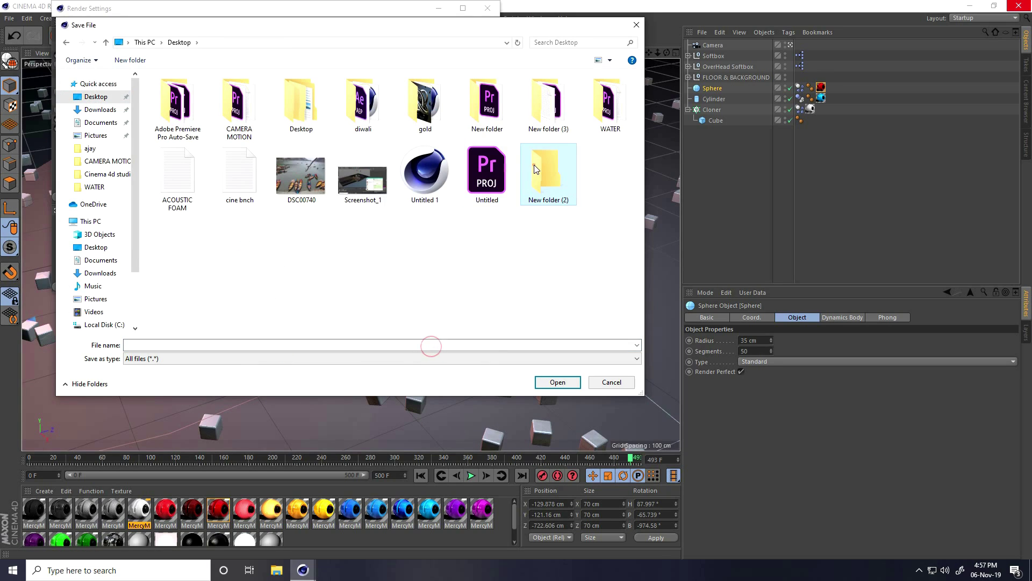
double_click(534, 165)
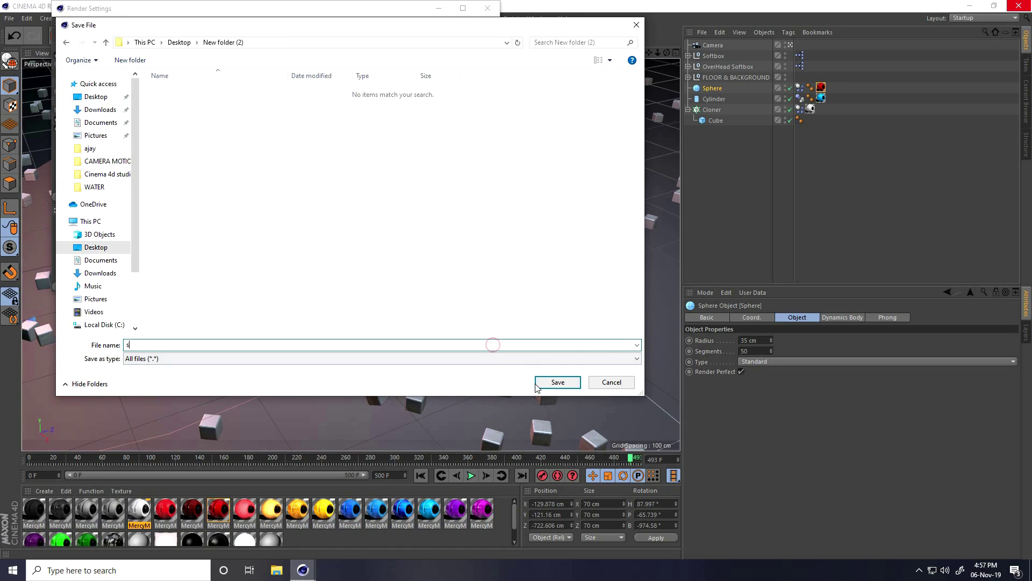
left_click(540, 385)
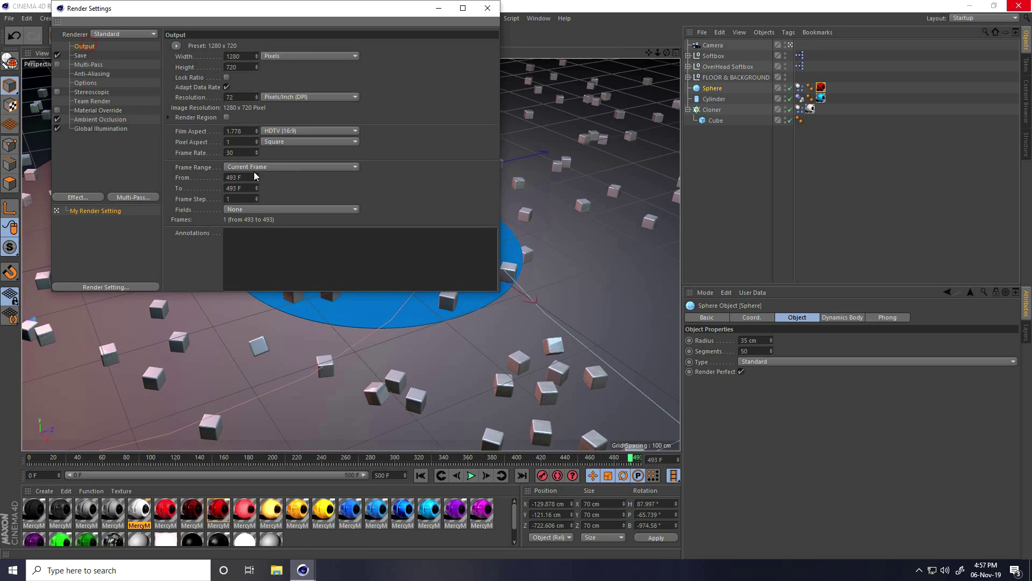
- Set the output frame range to All Frames and render the animation in a maximized Picture Viewer
left_click(257, 165)
left_click(278, 185)
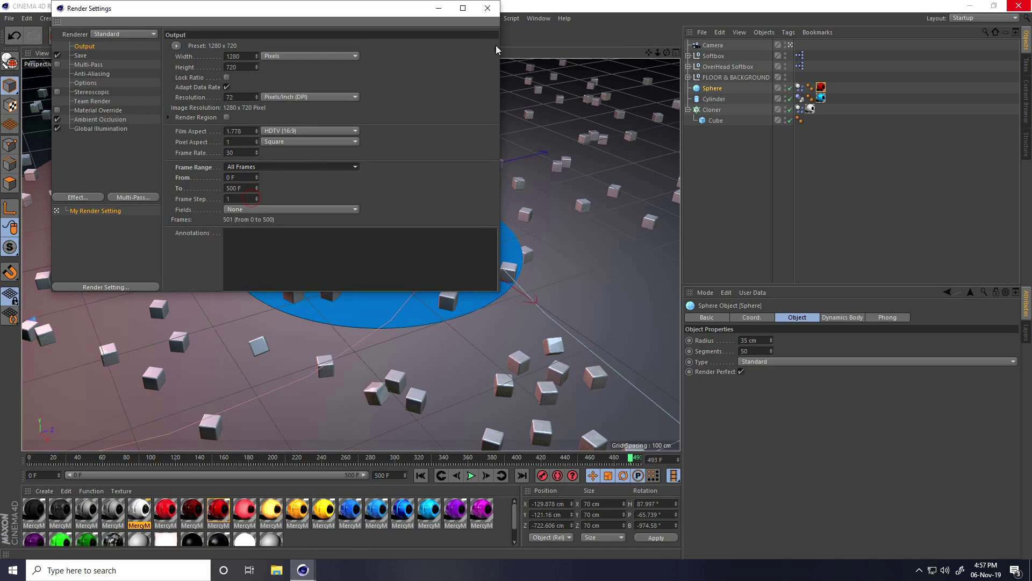
left_click(487, 9)
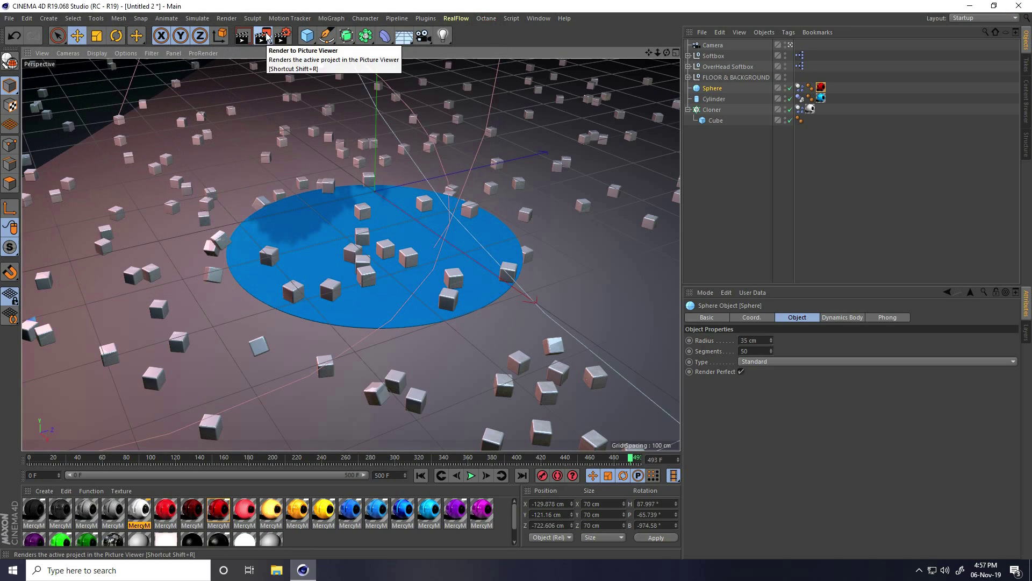
left_click(266, 36)
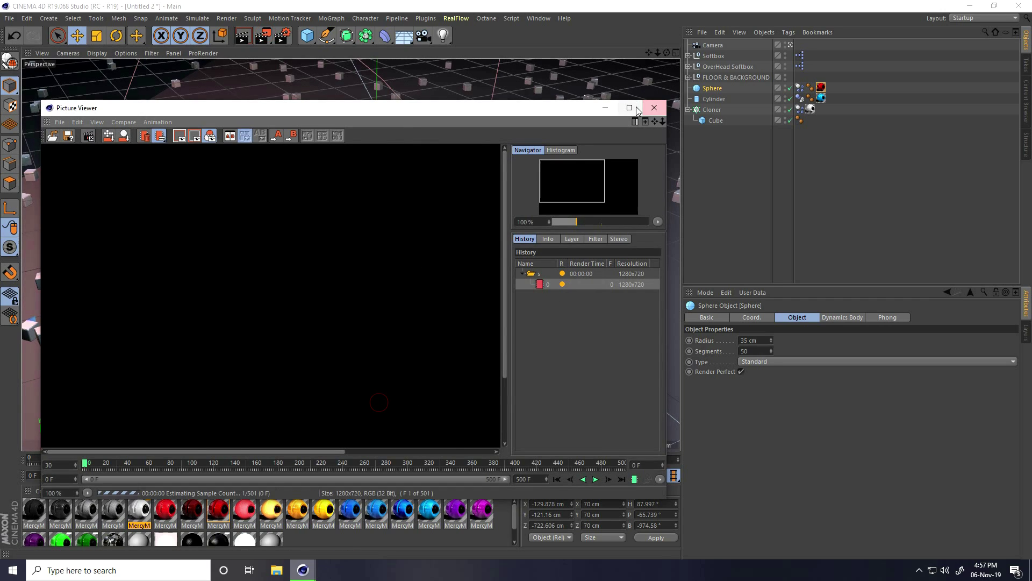
left_click(630, 108)
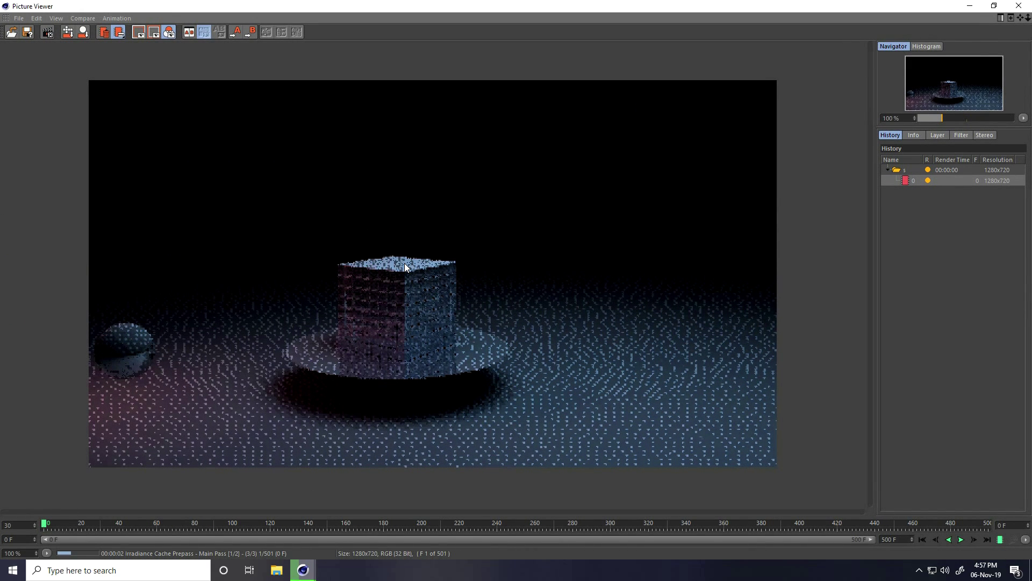